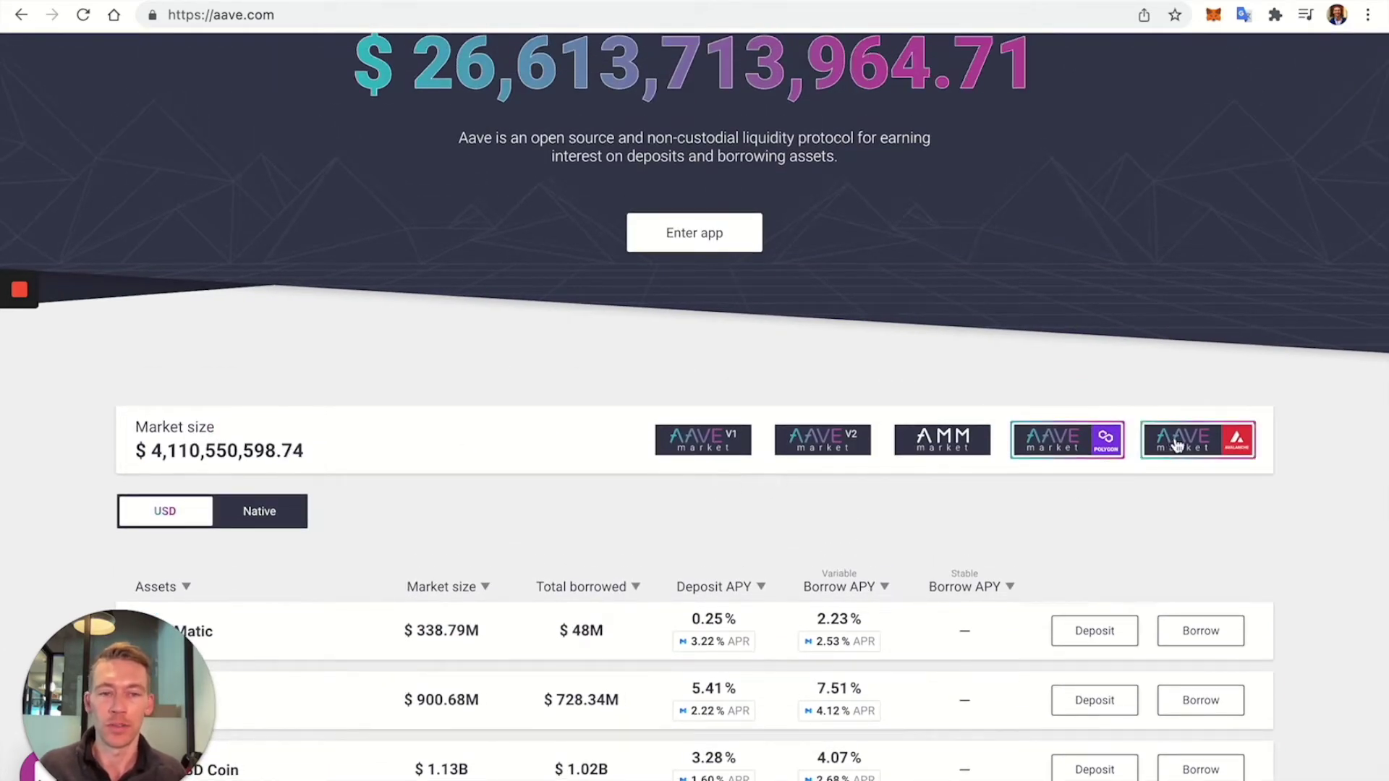
Switch the market overview to Aave's Avalanche market and look over its market size and asset list.
left_click(1175, 444)
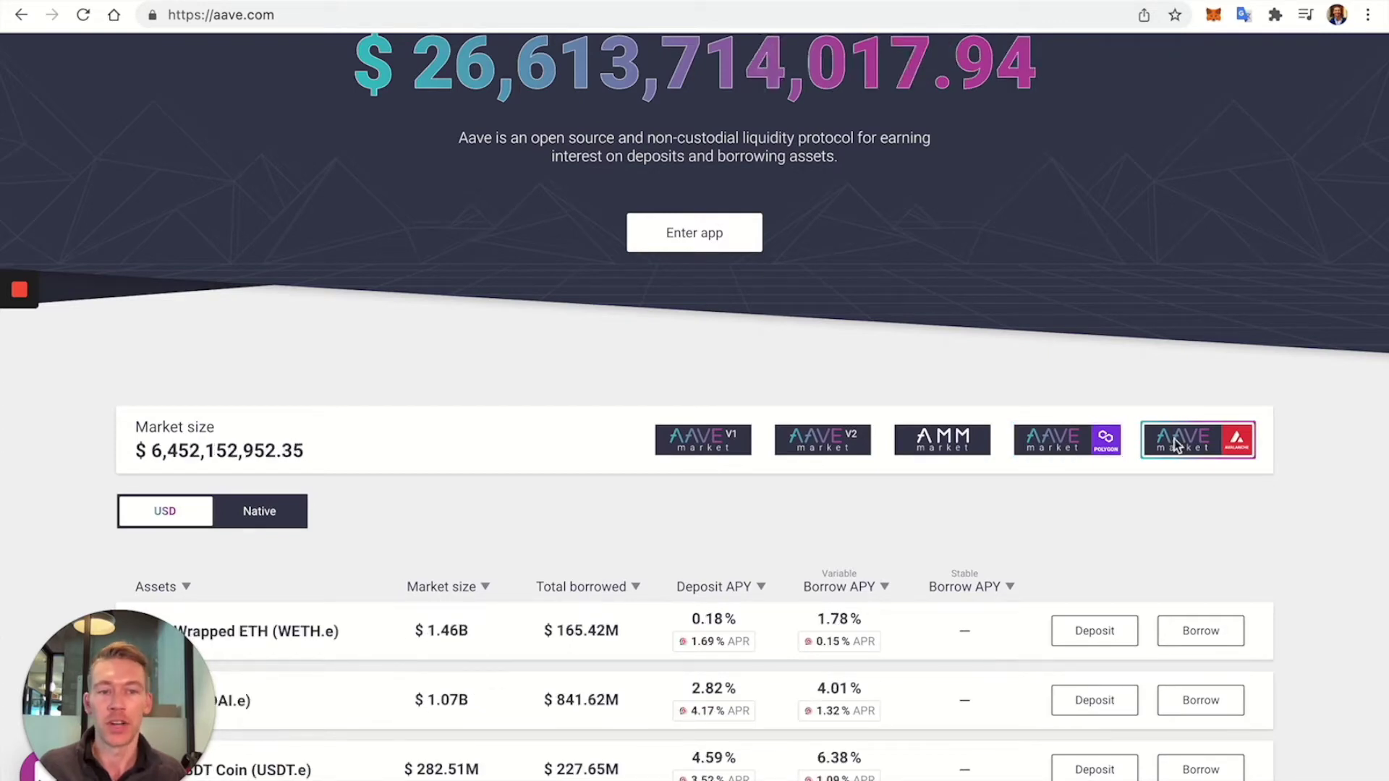
scroll(850, 405, "up", 1)
scroll(850, 405, "up", 3)
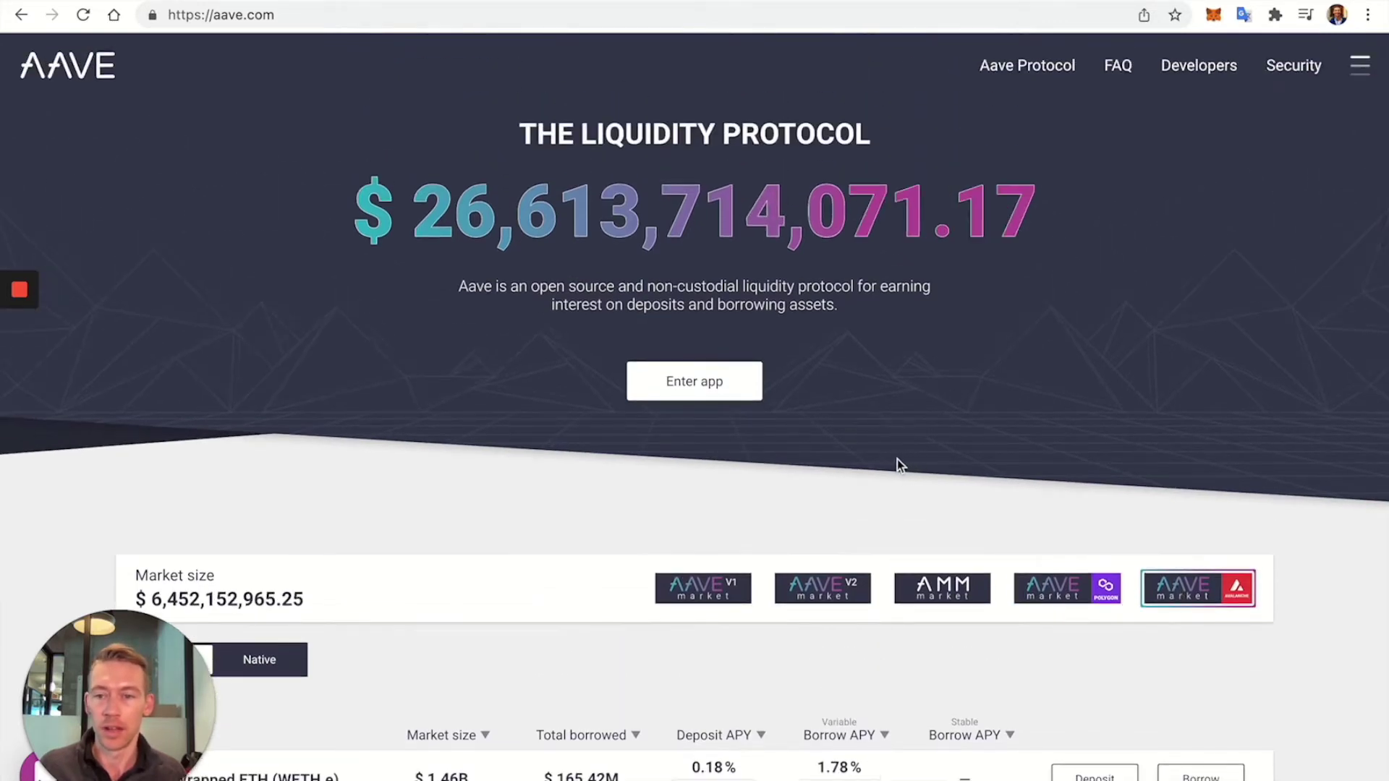
scroll(883, 459, "down", 1)
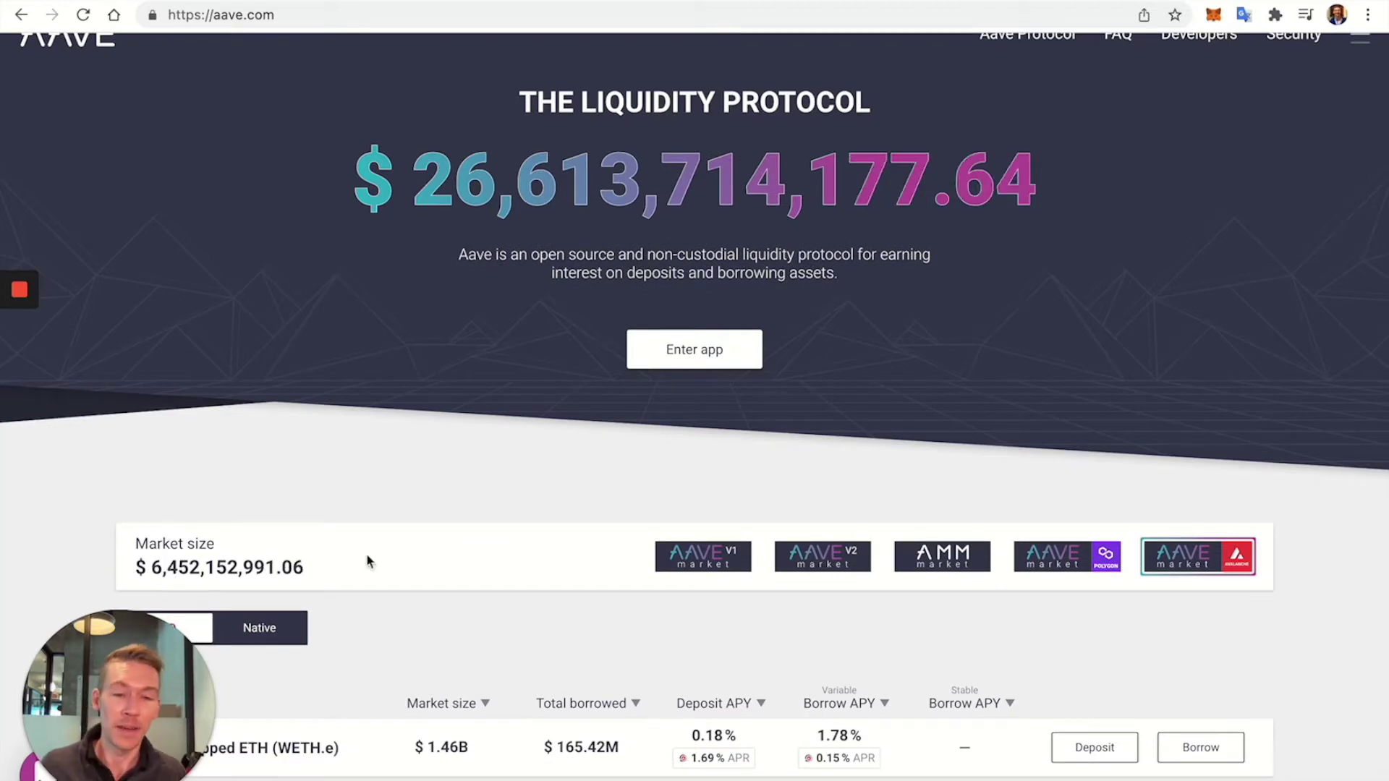
scroll(818, 558, "down", 3)
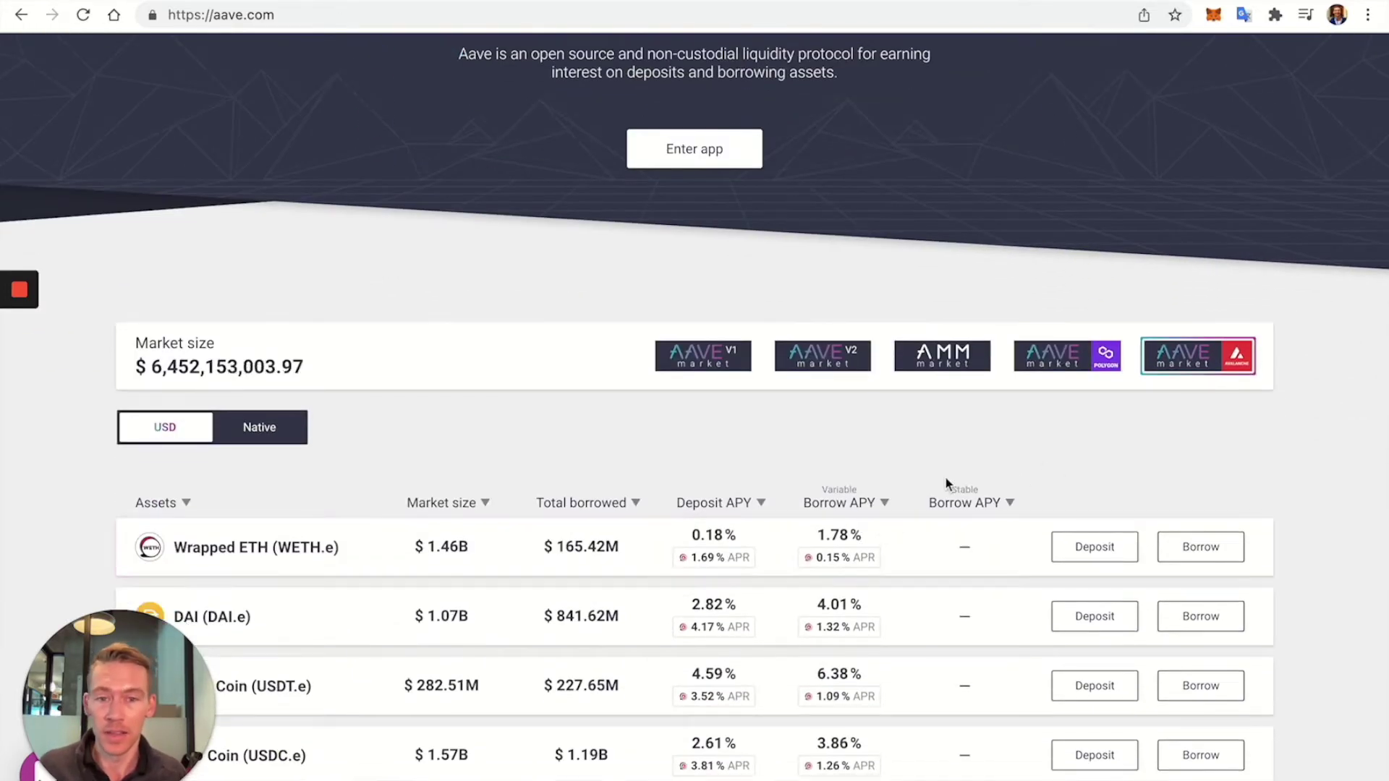
scroll(877, 489, "down", 1)
scroll(940, 483, "down", 5)
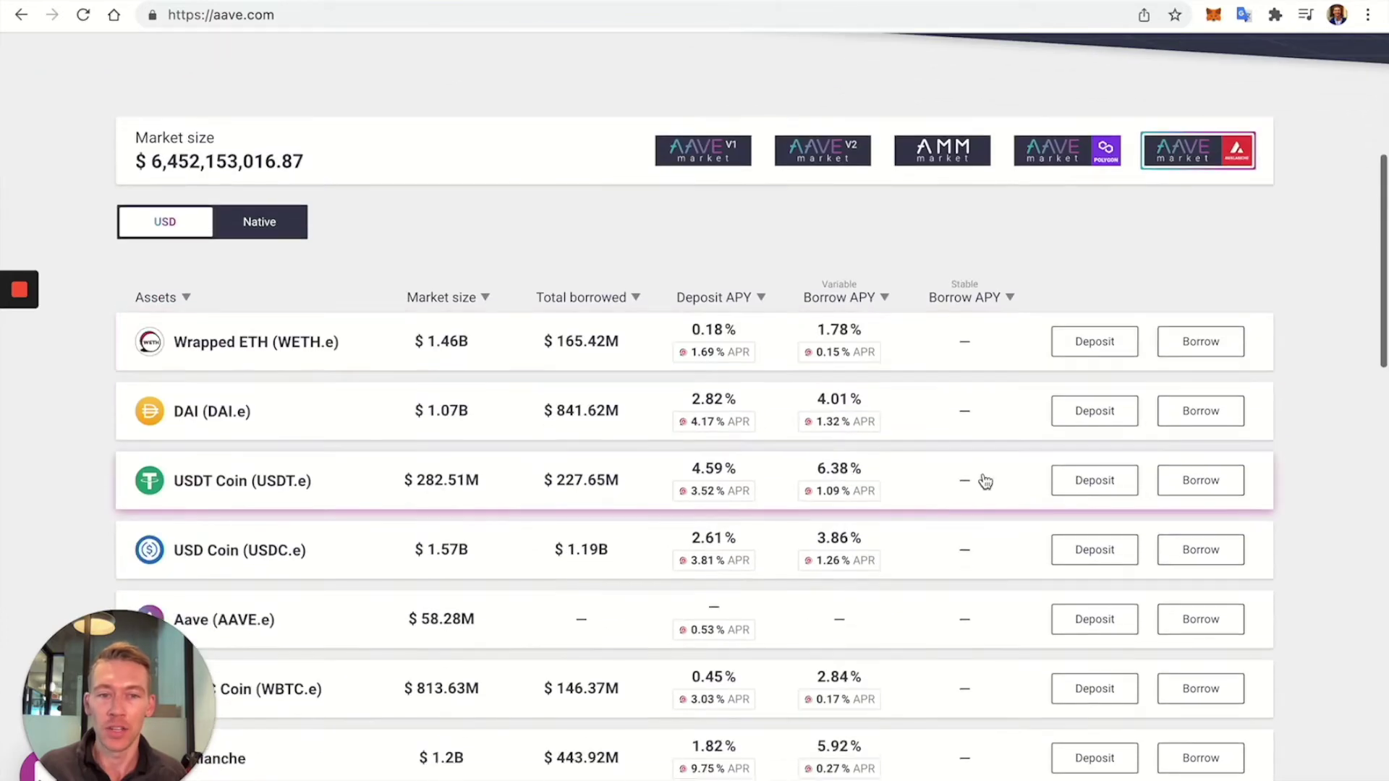
scroll(884, 366, "up", 1)
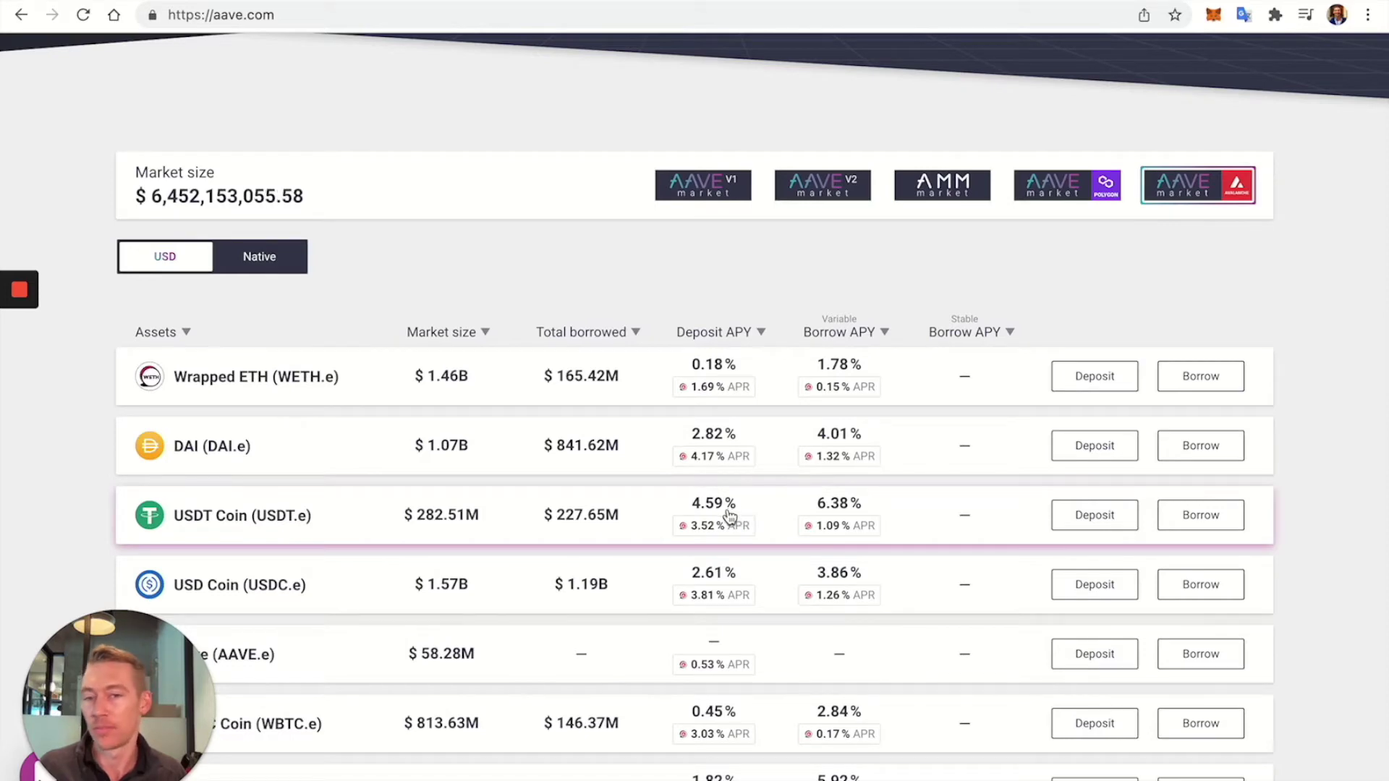
Examine the deposit APYs and reward APRs of the Avalanche market's assets, from the stablecoins to Avalanche.
scroll(728, 515, "down", 1)
mouse_move(724, 584)
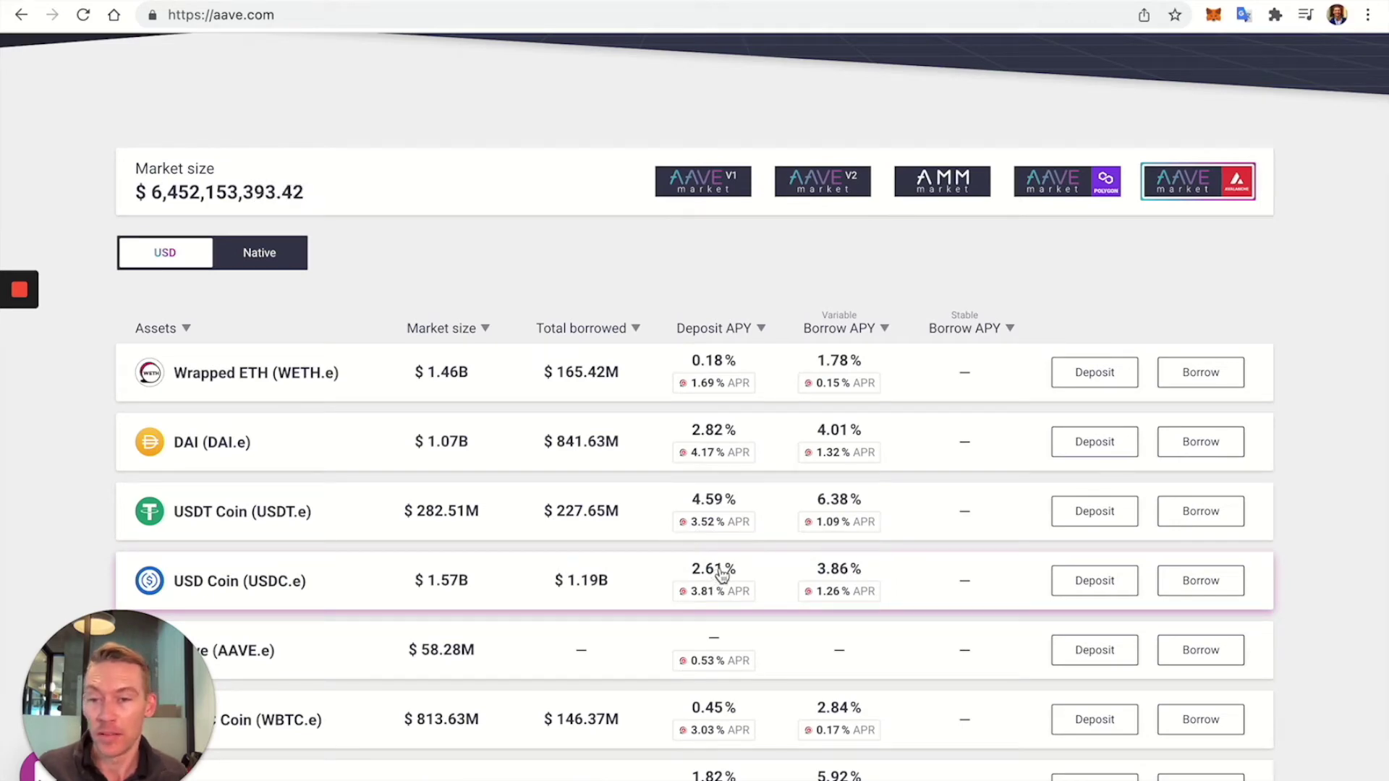
scroll(689, 565, "down", 3)
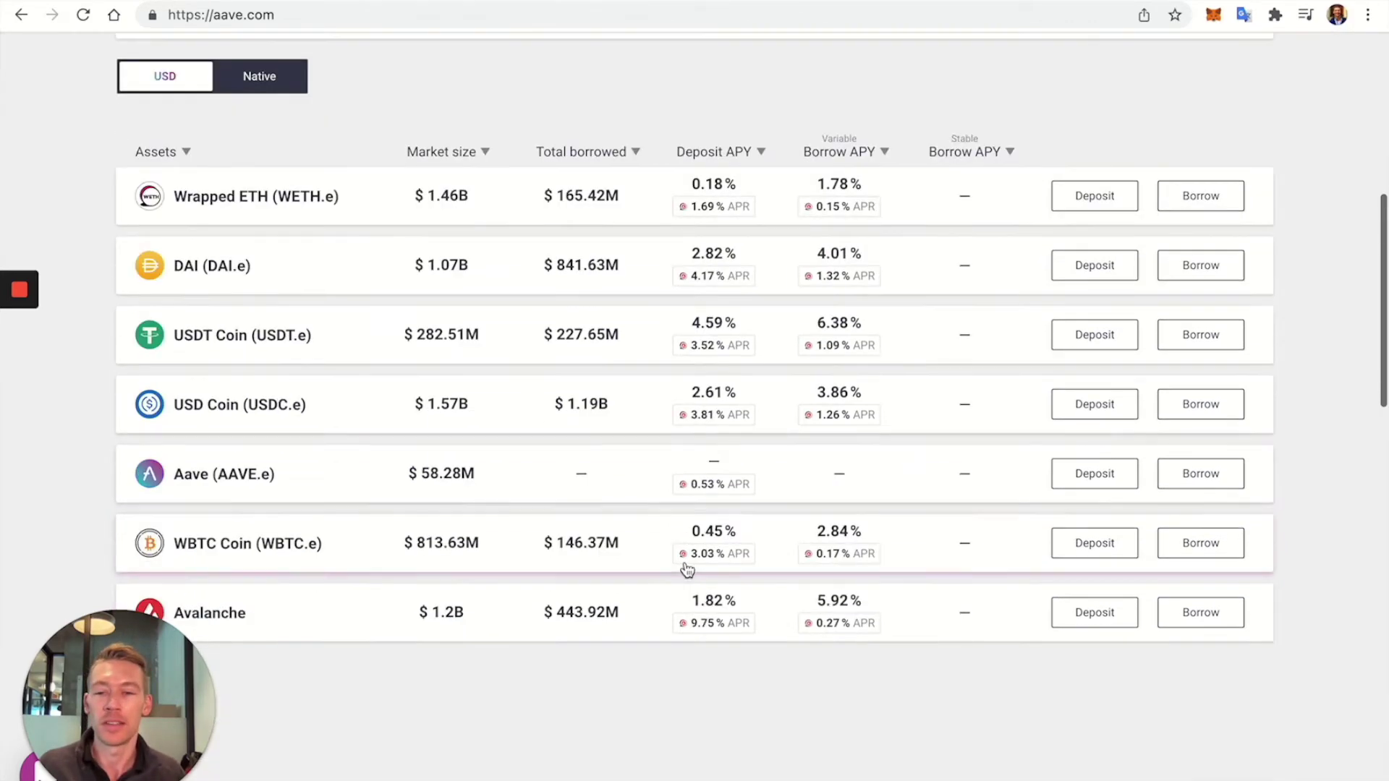
scroll(721, 508, "up", 2)
scroll(721, 509, "down", 5)
mouse_move(701, 393)
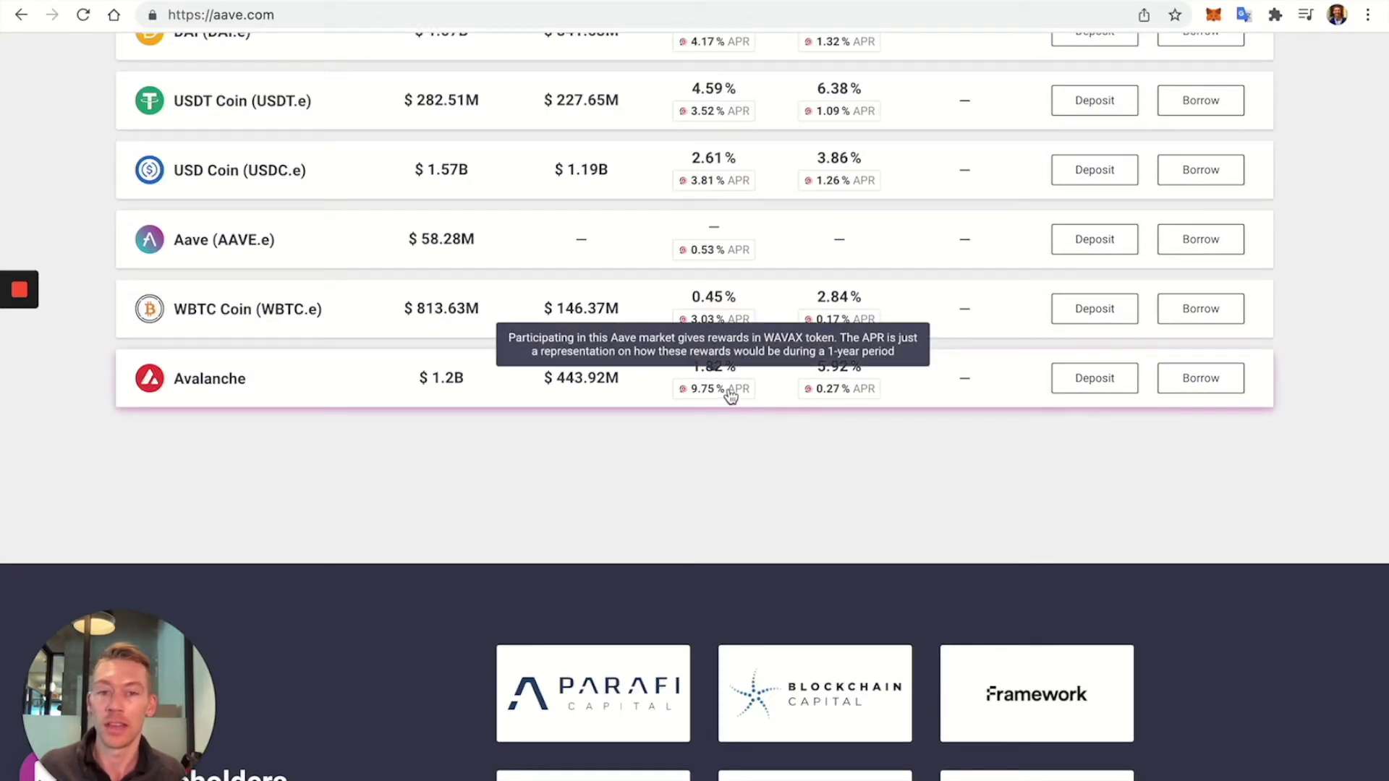
scroll(727, 398, "up", 4)
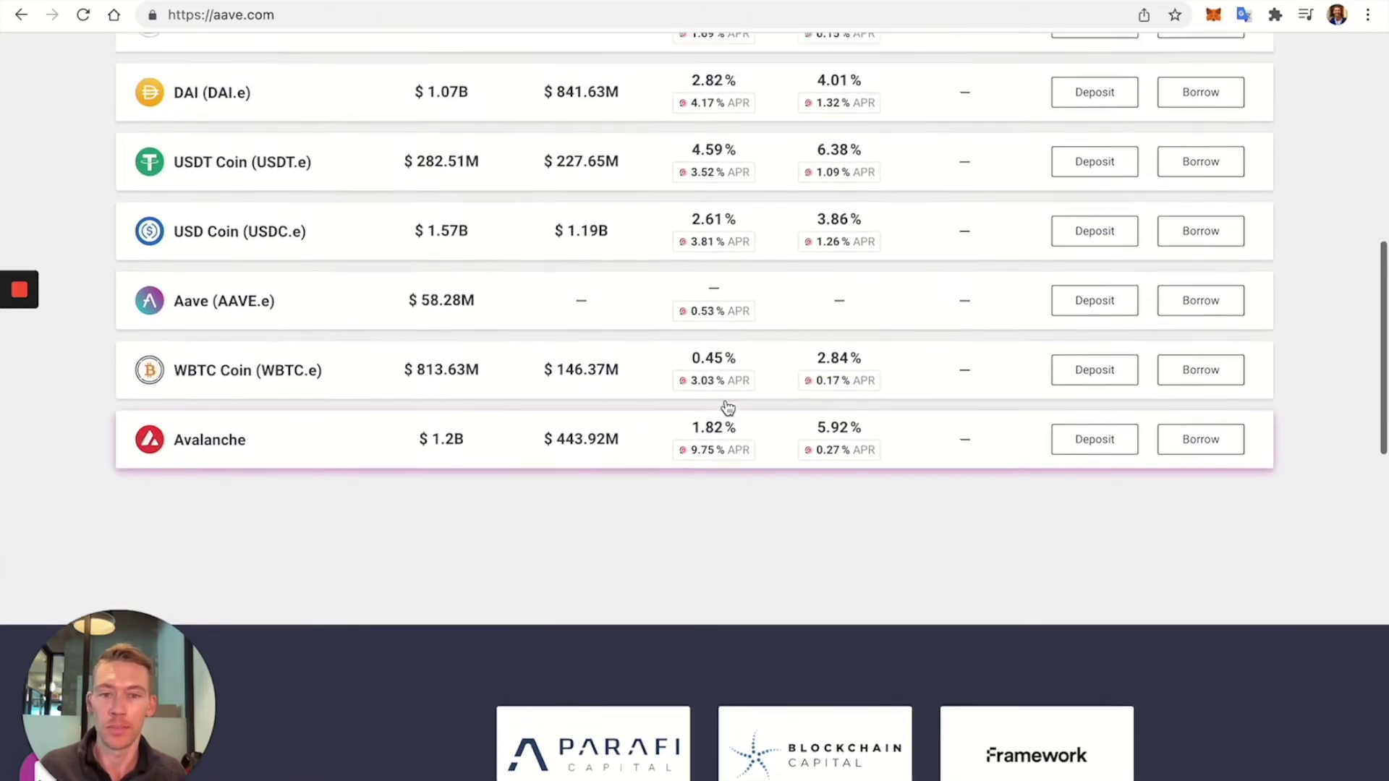
scroll(727, 407, "up", 2)
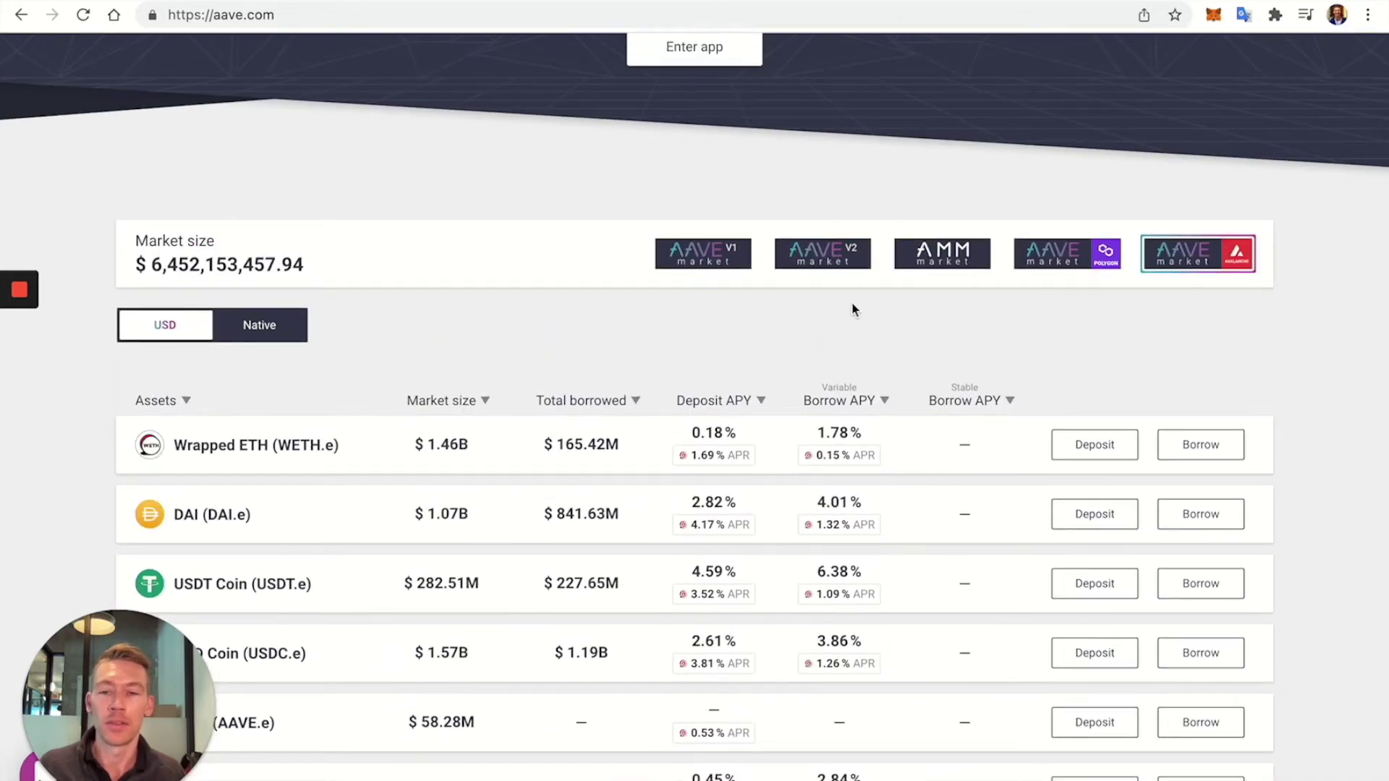
scroll(832, 319, "up", 2)
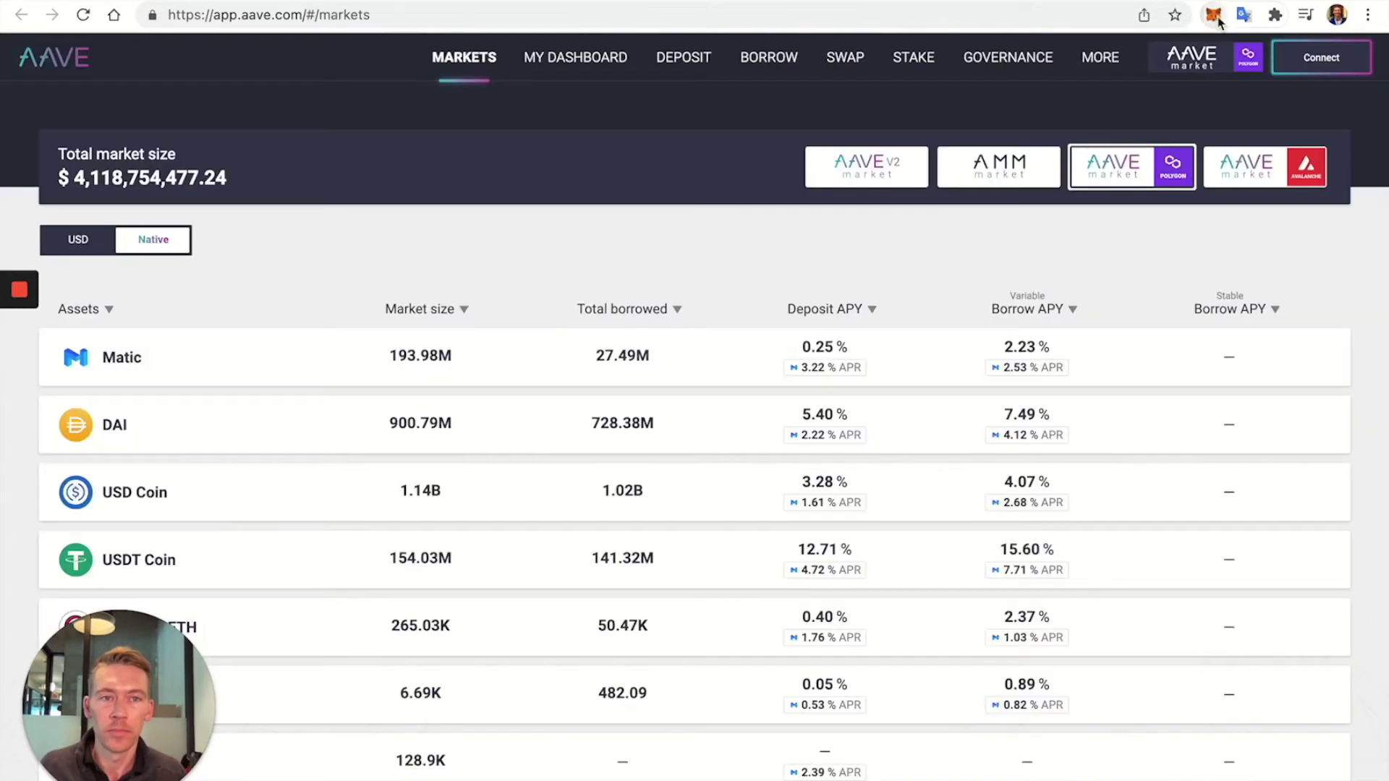
Check the MetaMask wallet's network, and connect its Account 1 to the Aave app on Polygon POS Mainnet as a browser wallet.
left_click(1213, 14)
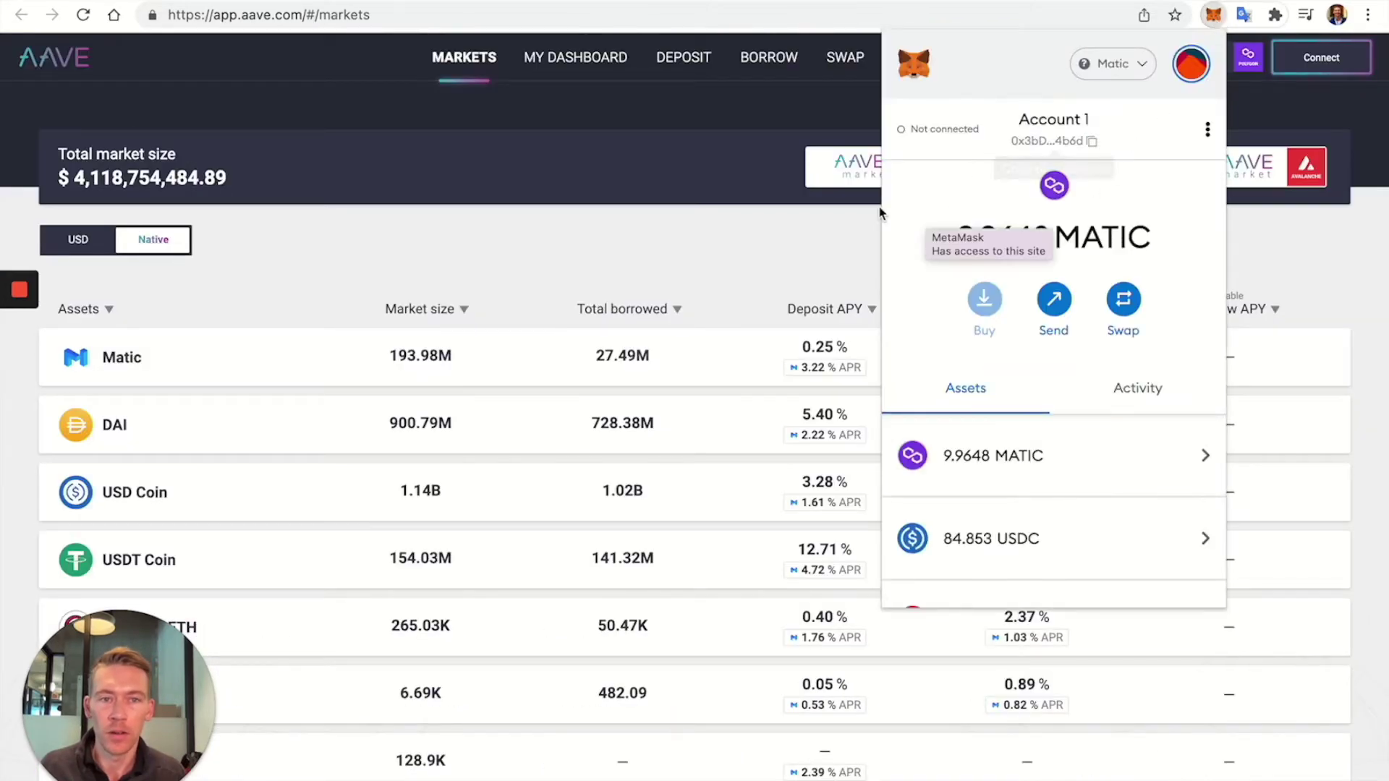
left_click(789, 259)
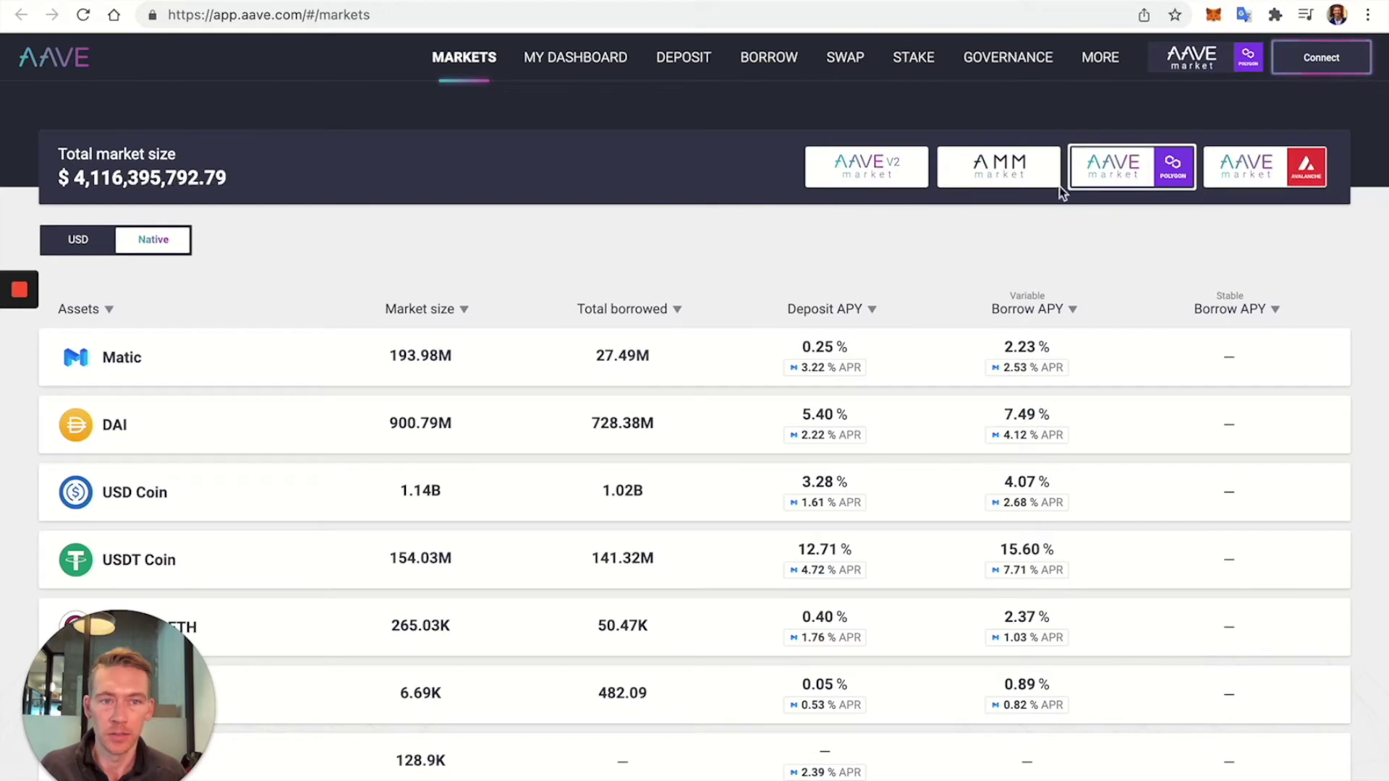
left_click(1295, 61)
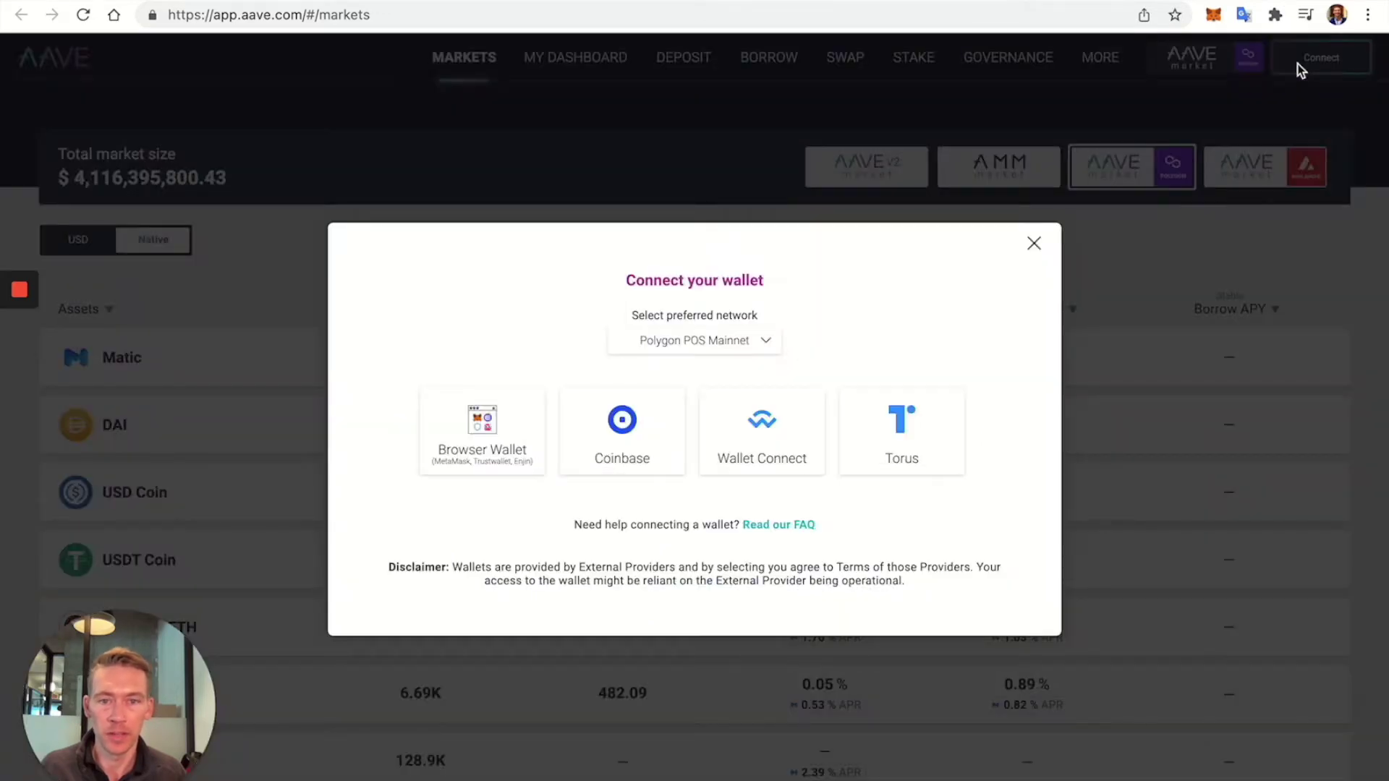
left_click(484, 442)
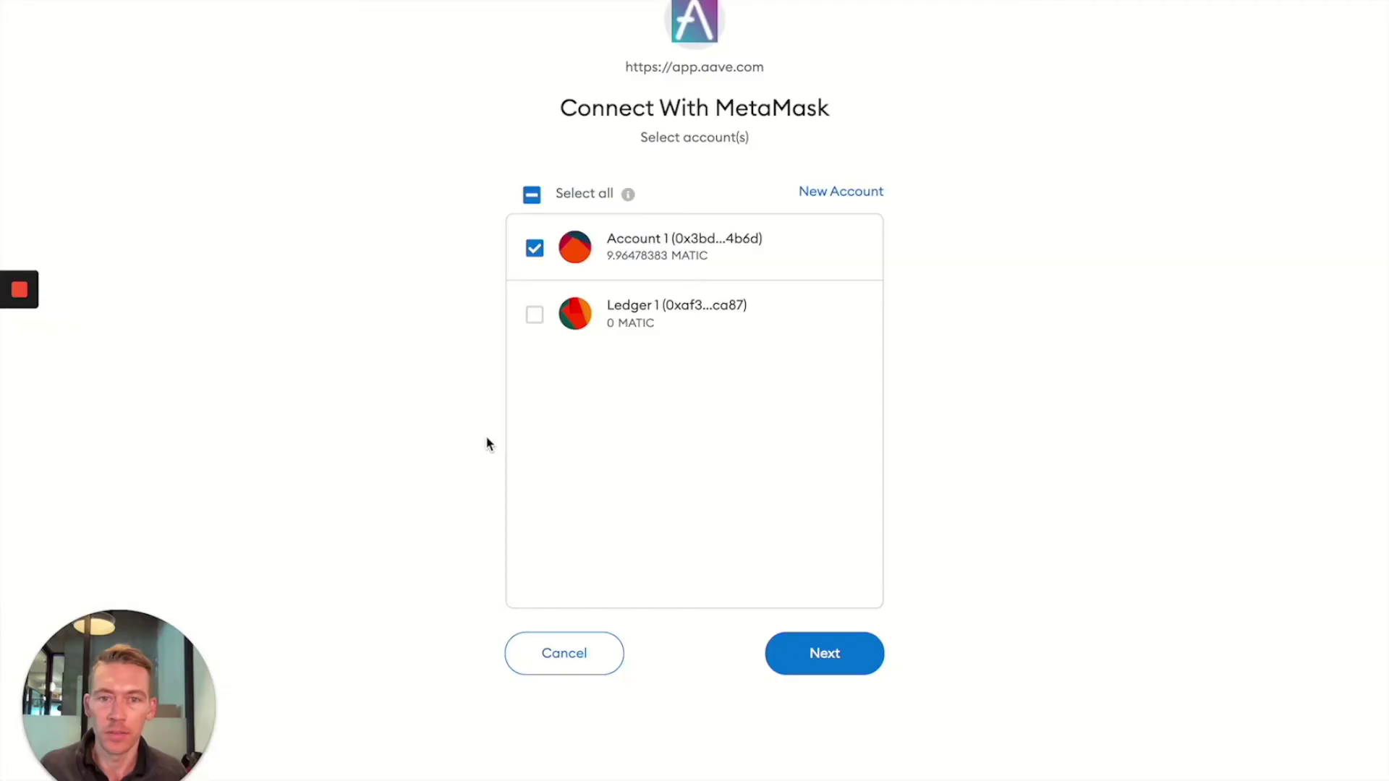
left_click(827, 655)
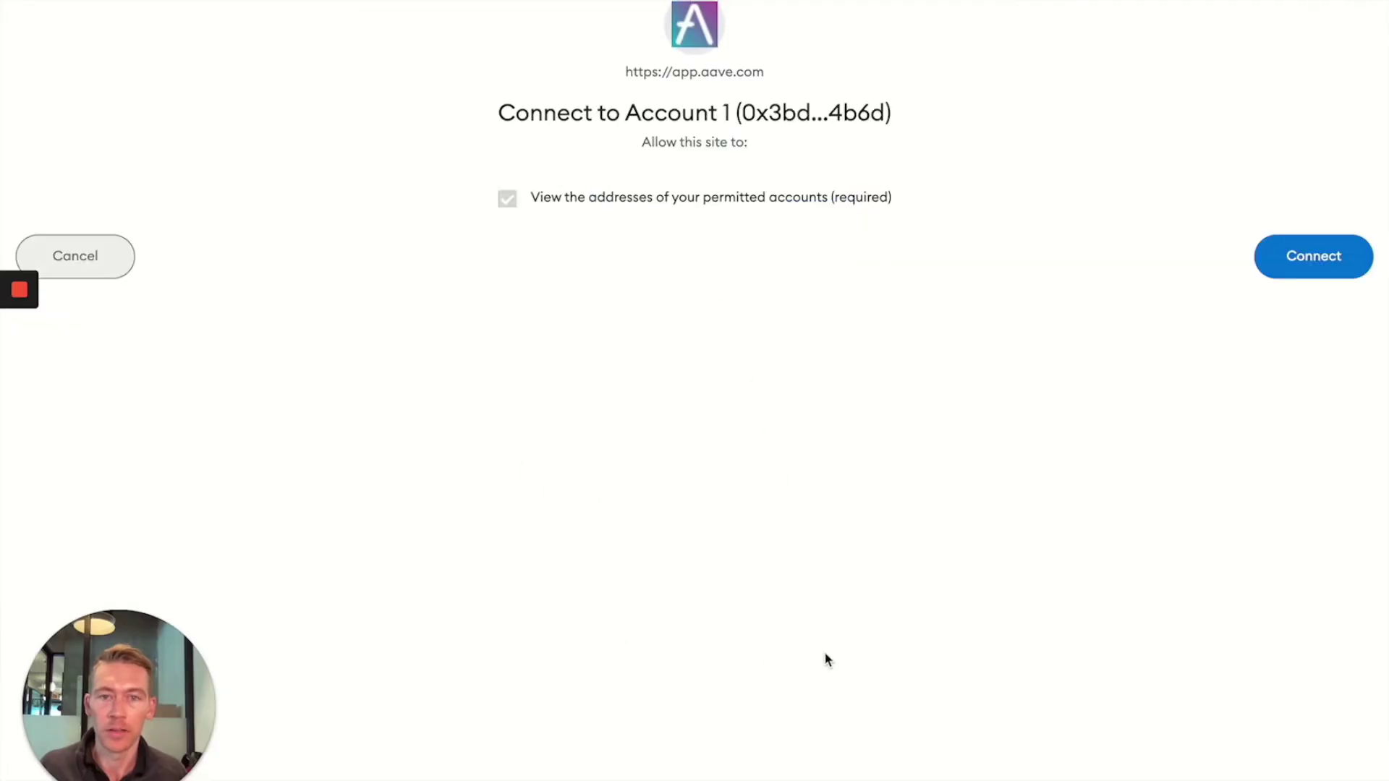
left_click(1297, 248)
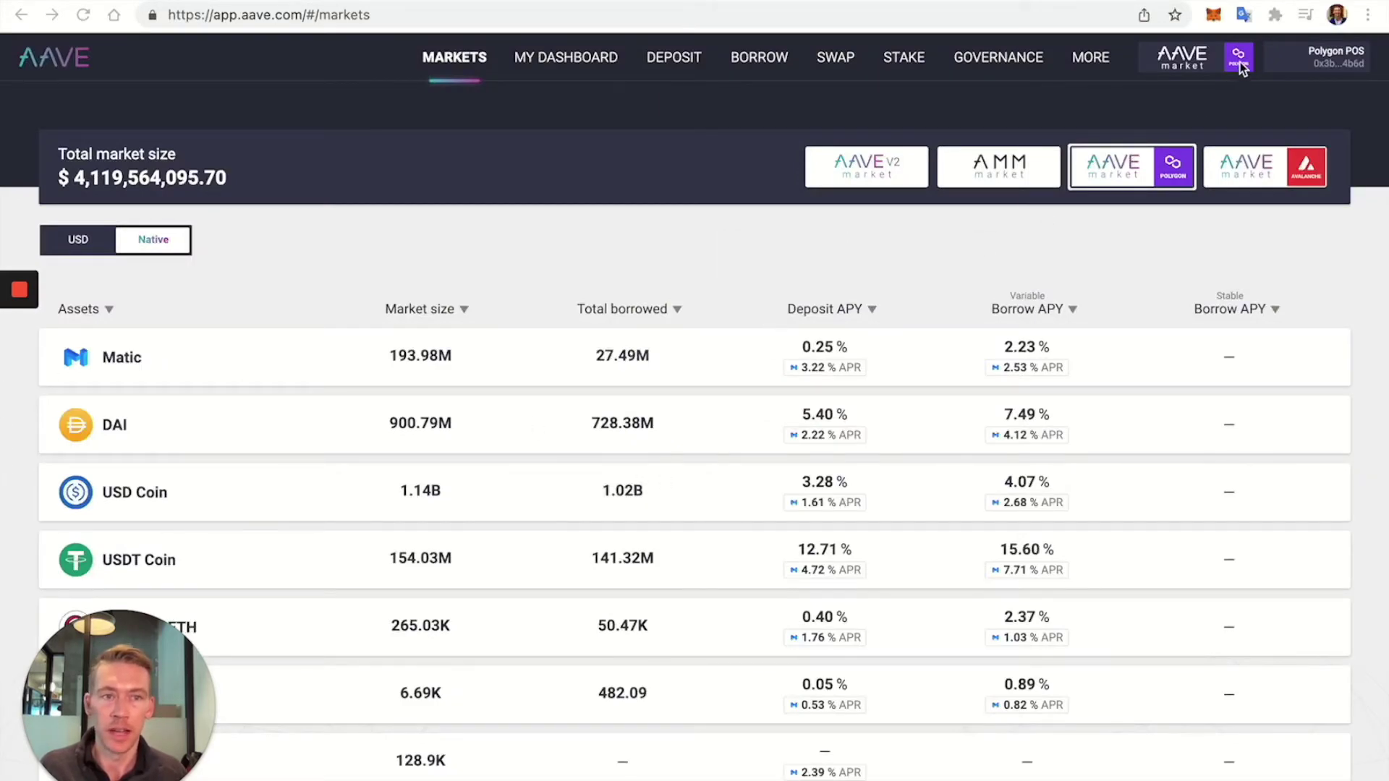
Review the token balances in the MetaMask wallet and the USDT Coin deposit rates in the Polygon market.
left_click(1213, 16)
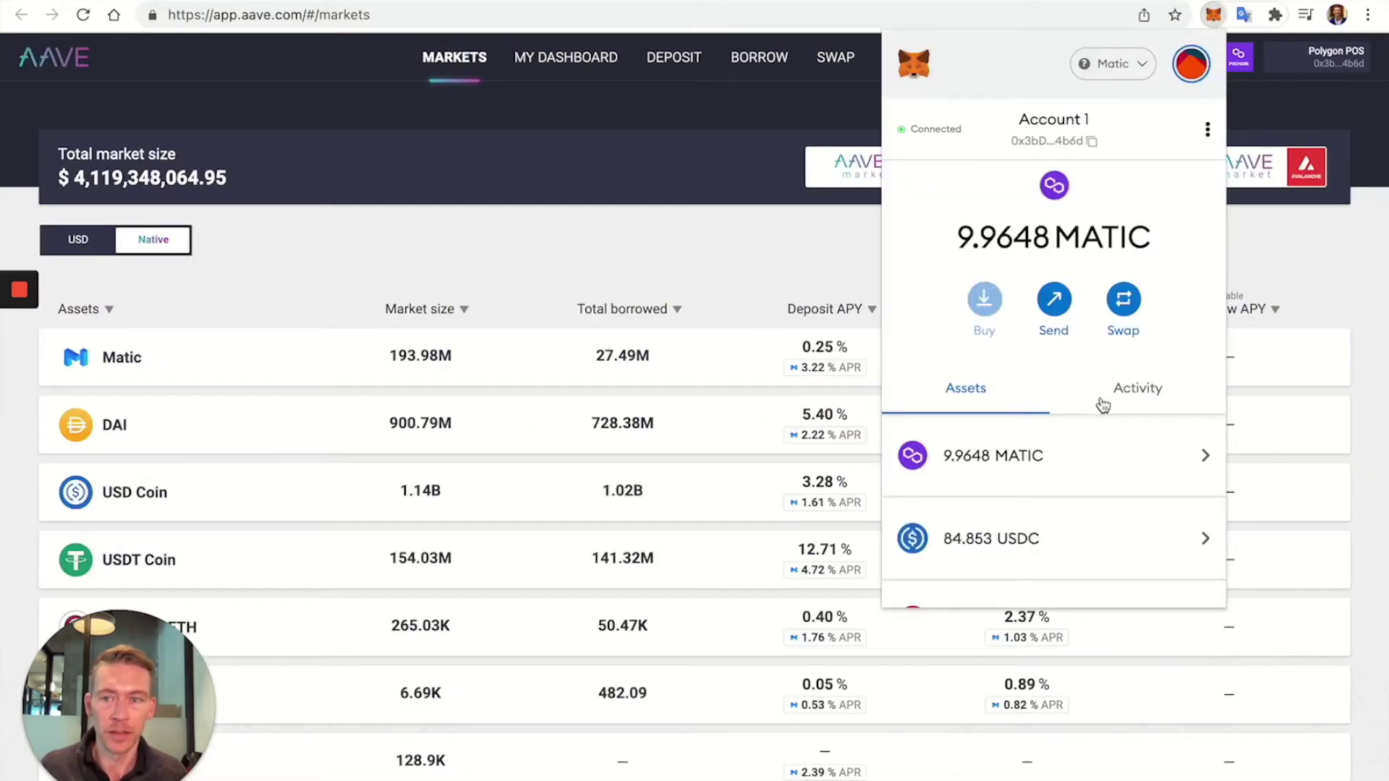
scroll(970, 502, "down", 5)
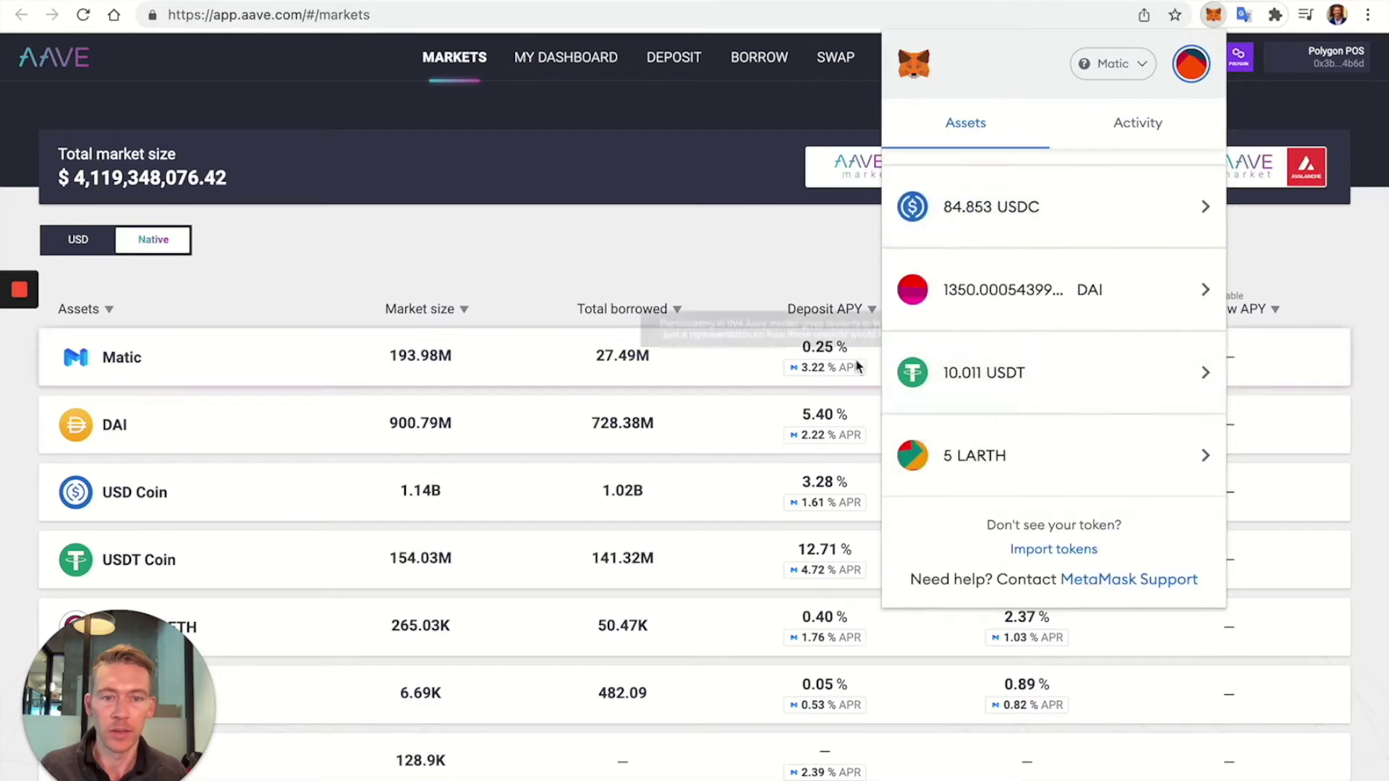
left_click(601, 219)
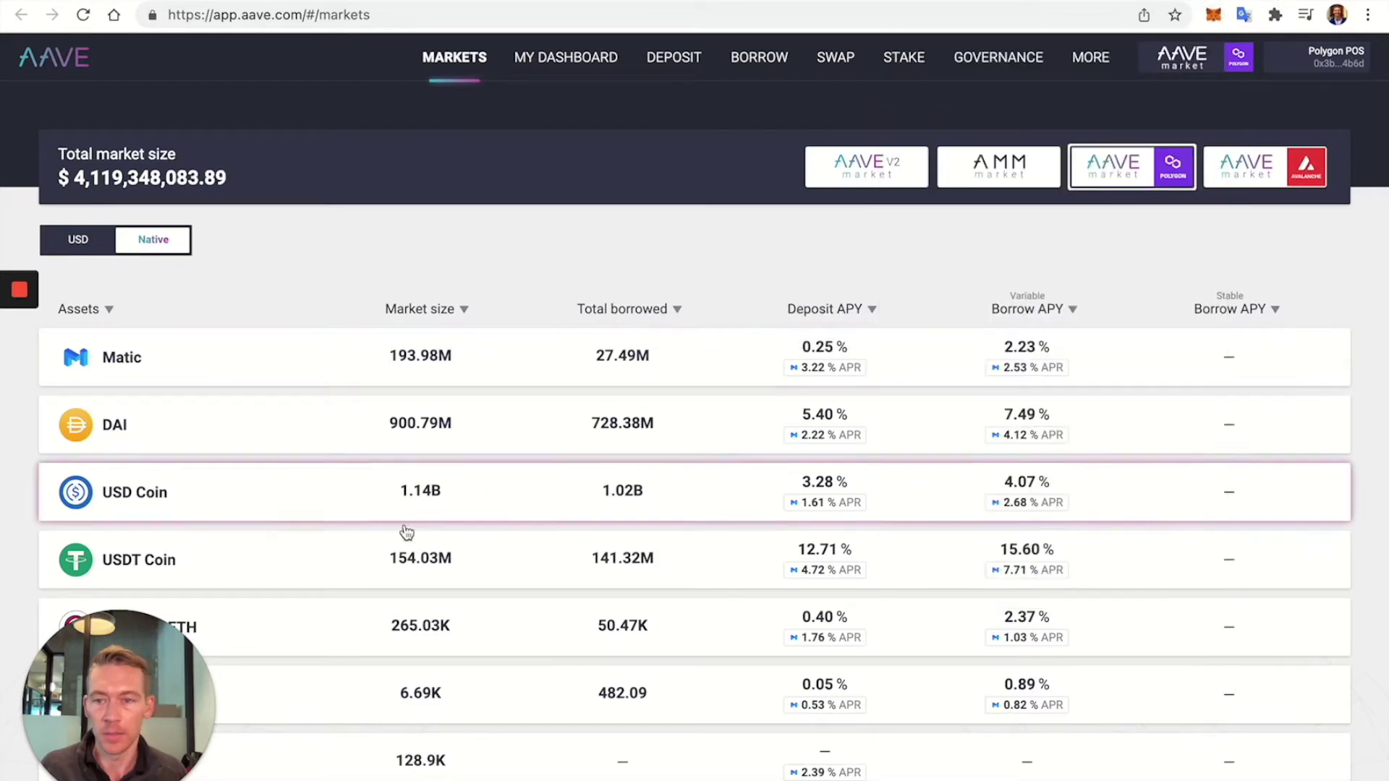
mouse_move(858, 583)
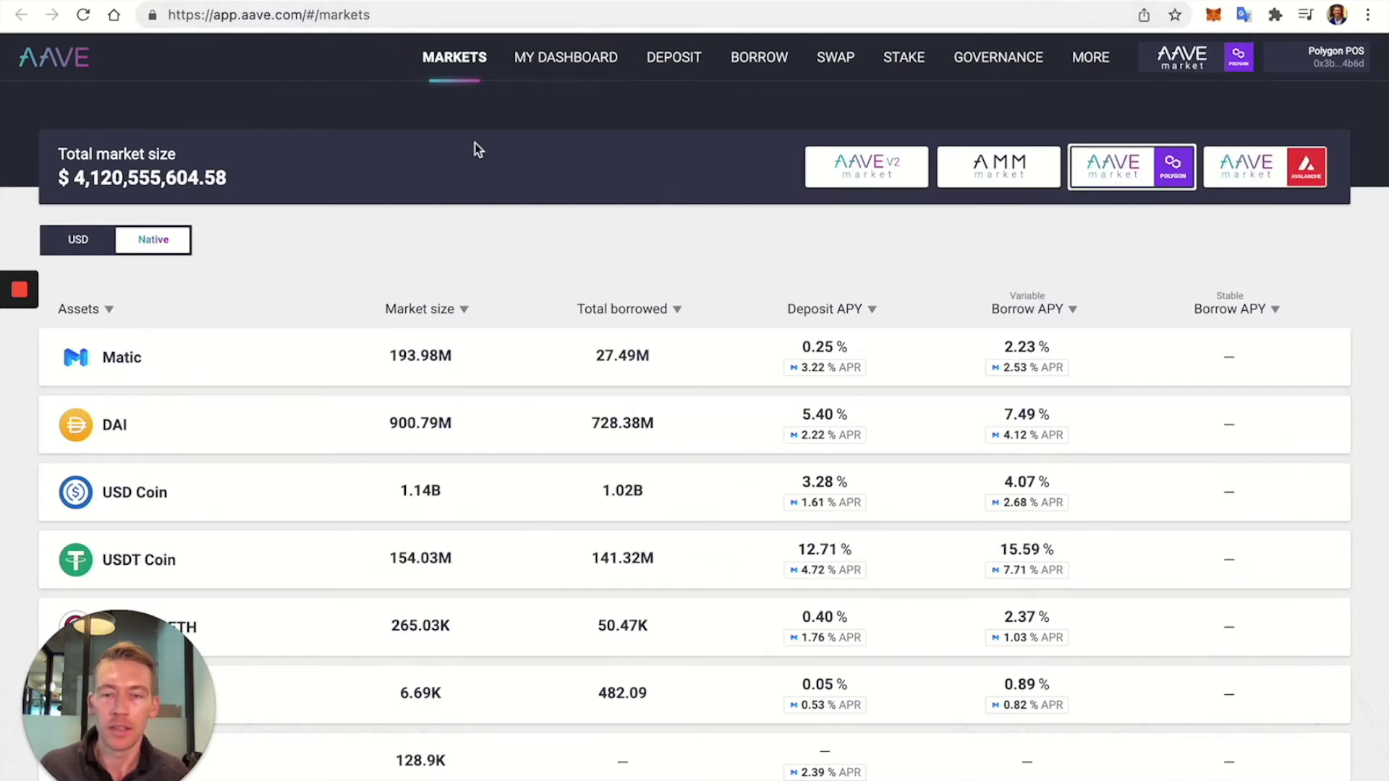
mouse_move(796, 573)
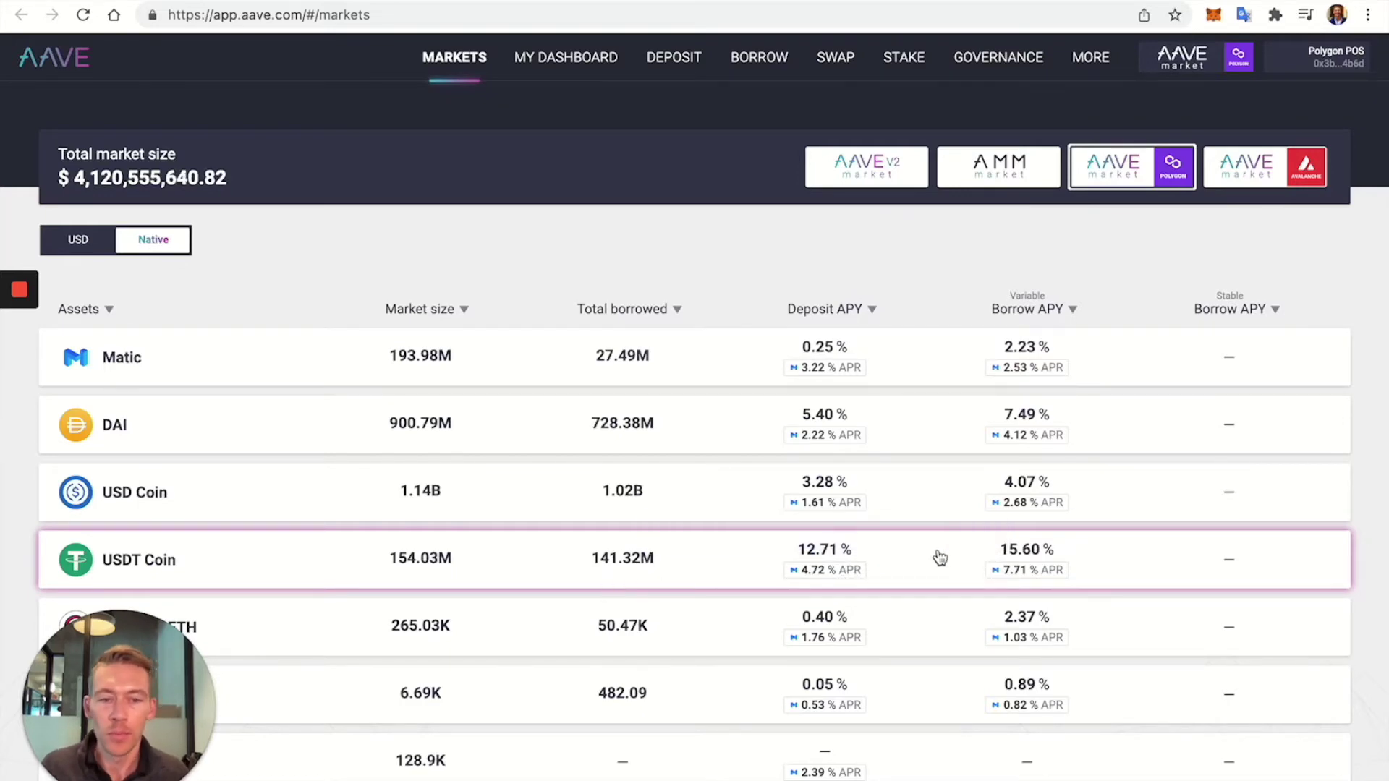
Start a deposit from the USDT Coin reserve, set the amount to 10.00 USDT and continue to the deposit overview.
left_click(1072, 571)
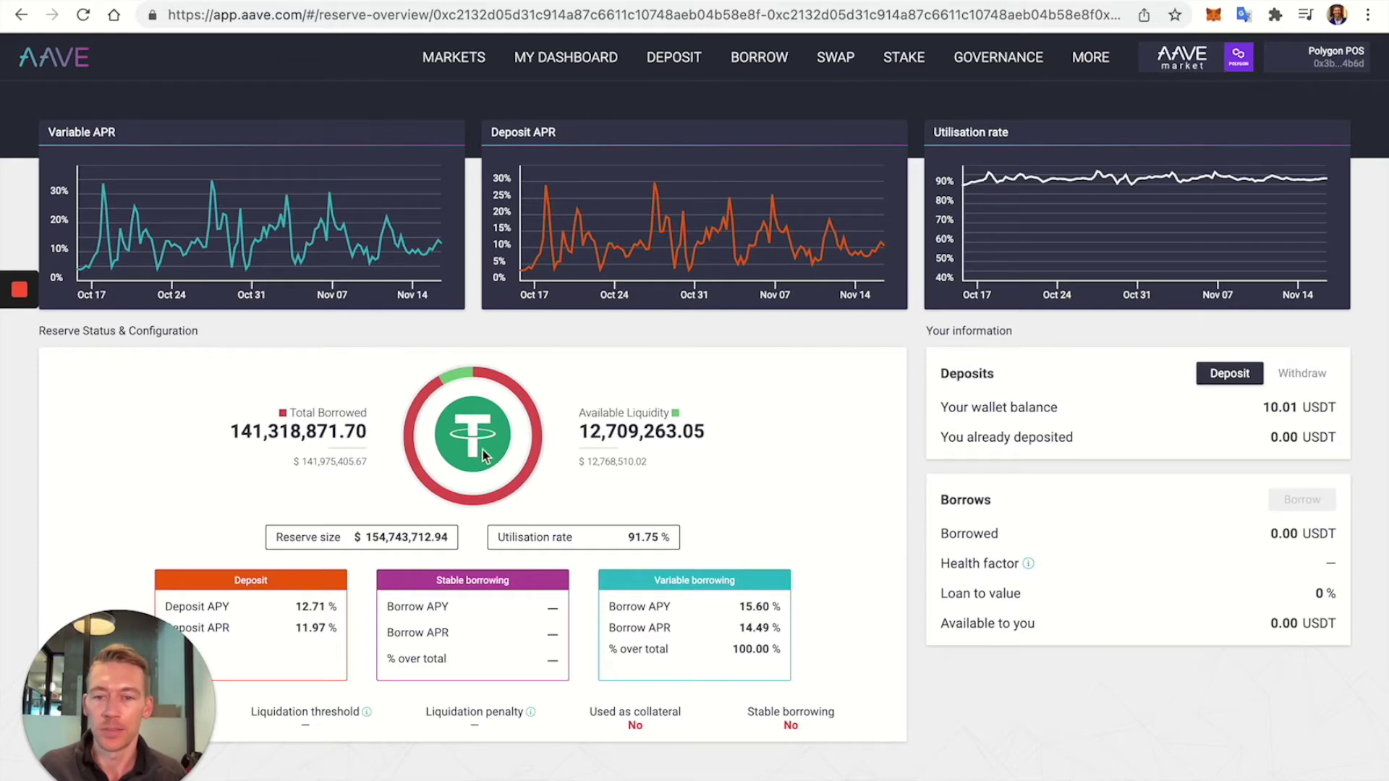
left_click(1229, 373)
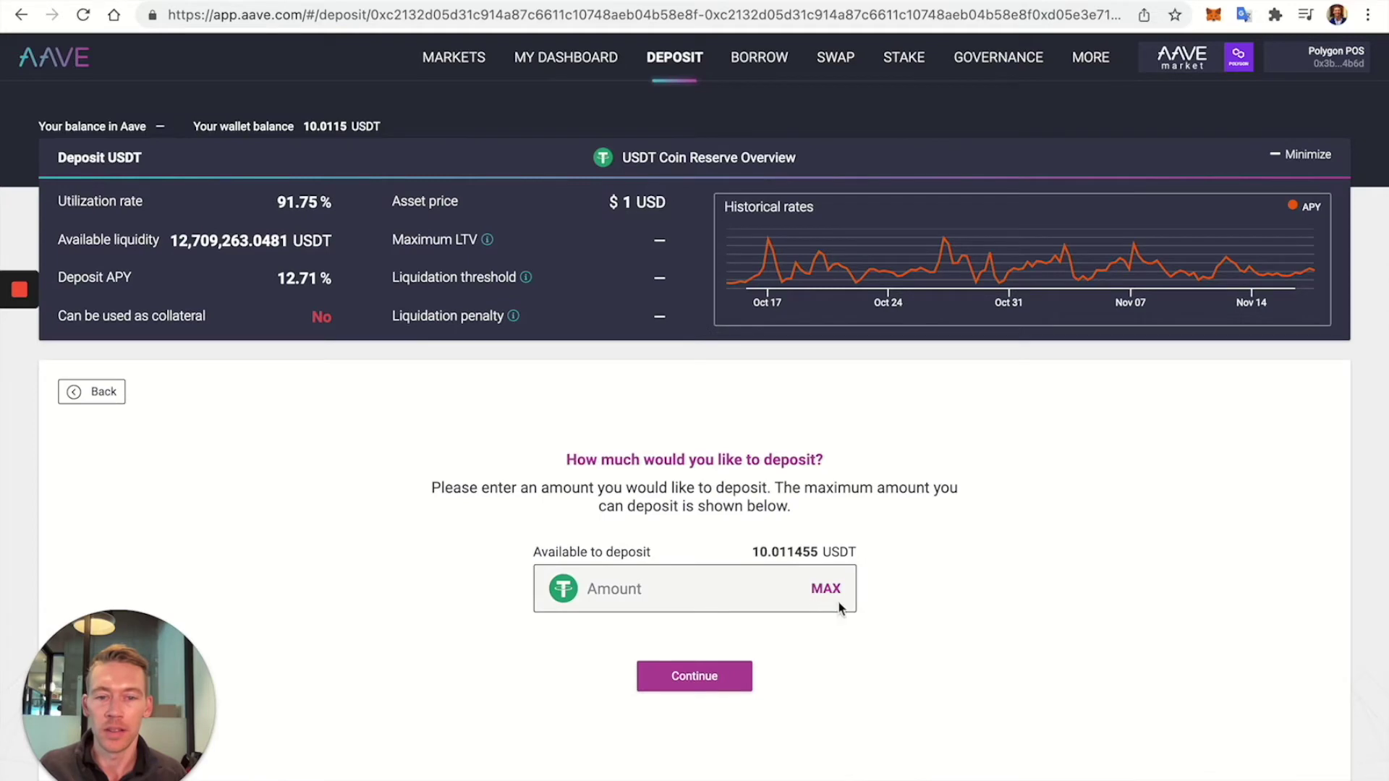
left_click(831, 590)
left_click(739, 588)
key("BackSpace")
key("BackSpace")
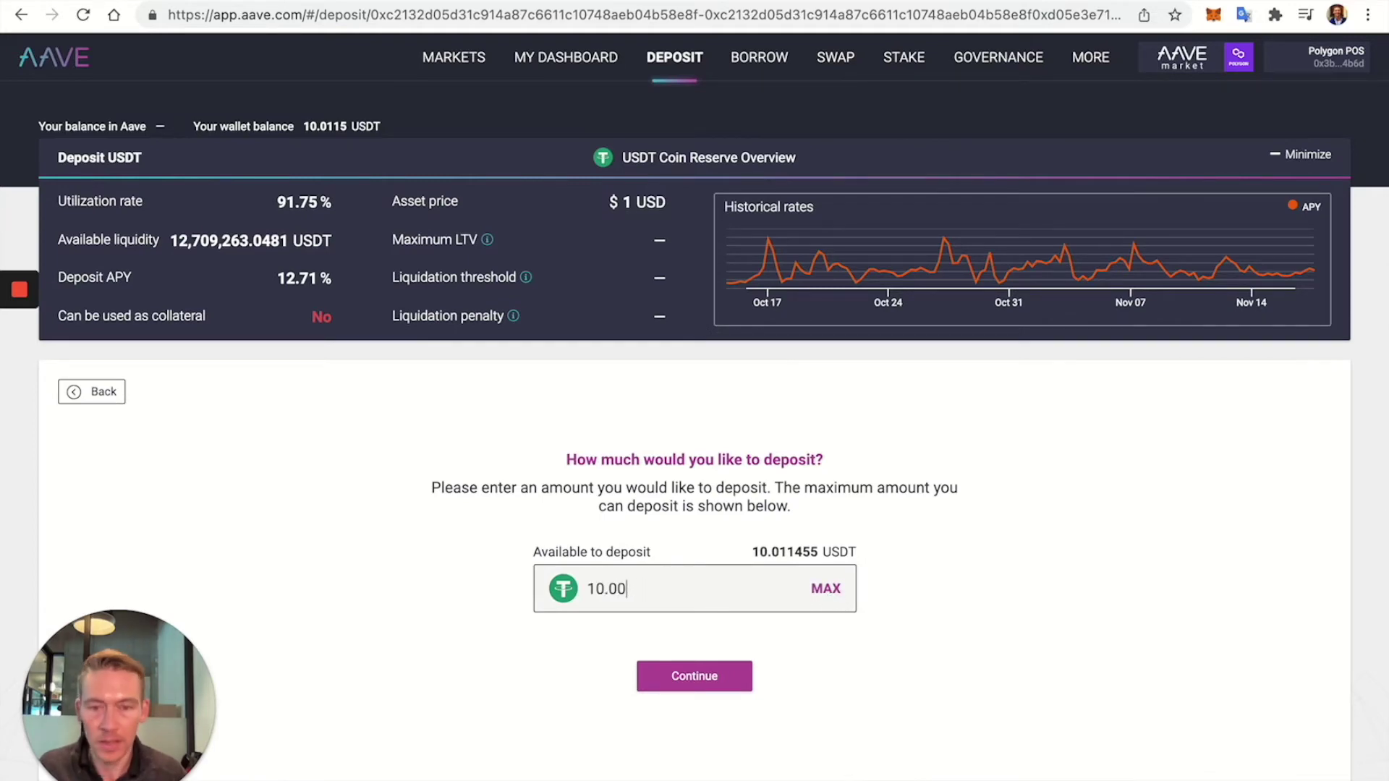
left_click(901, 740)
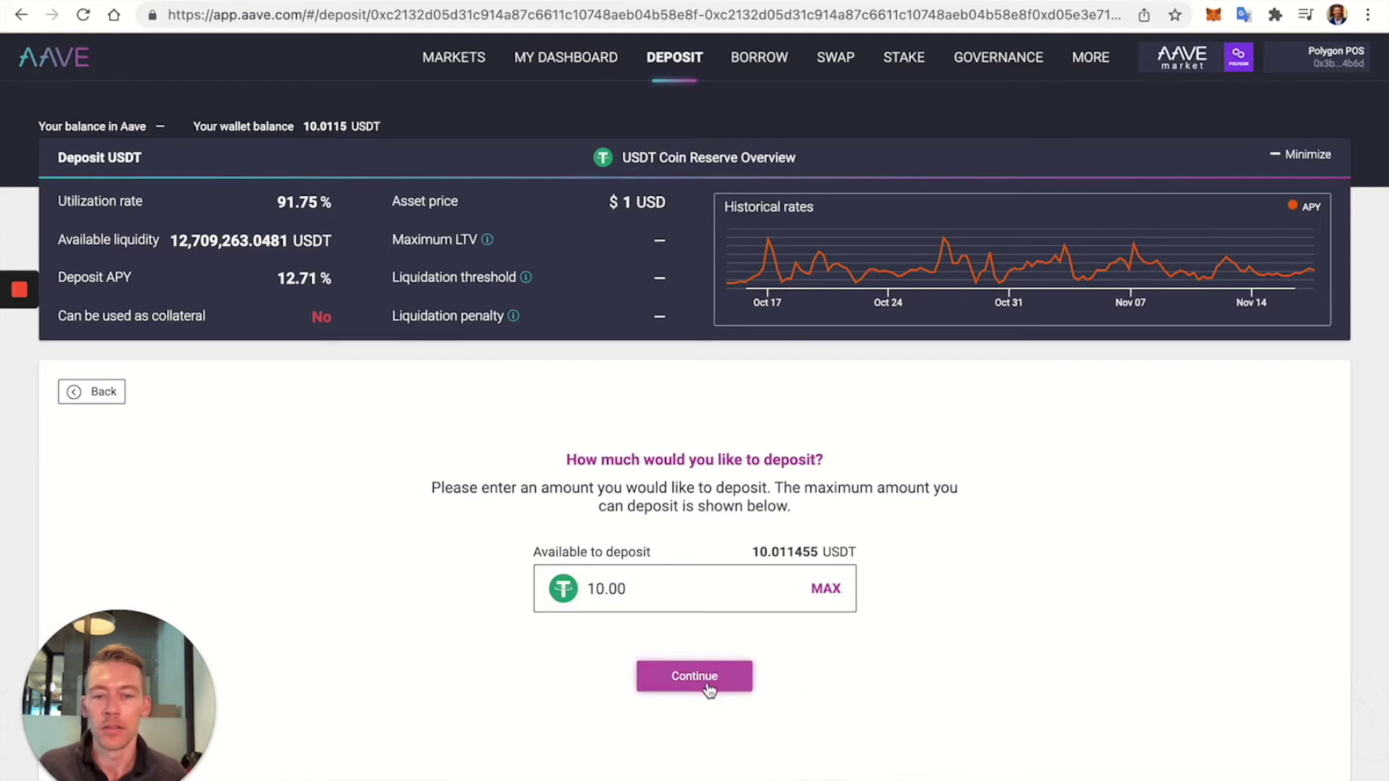
left_click(707, 684)
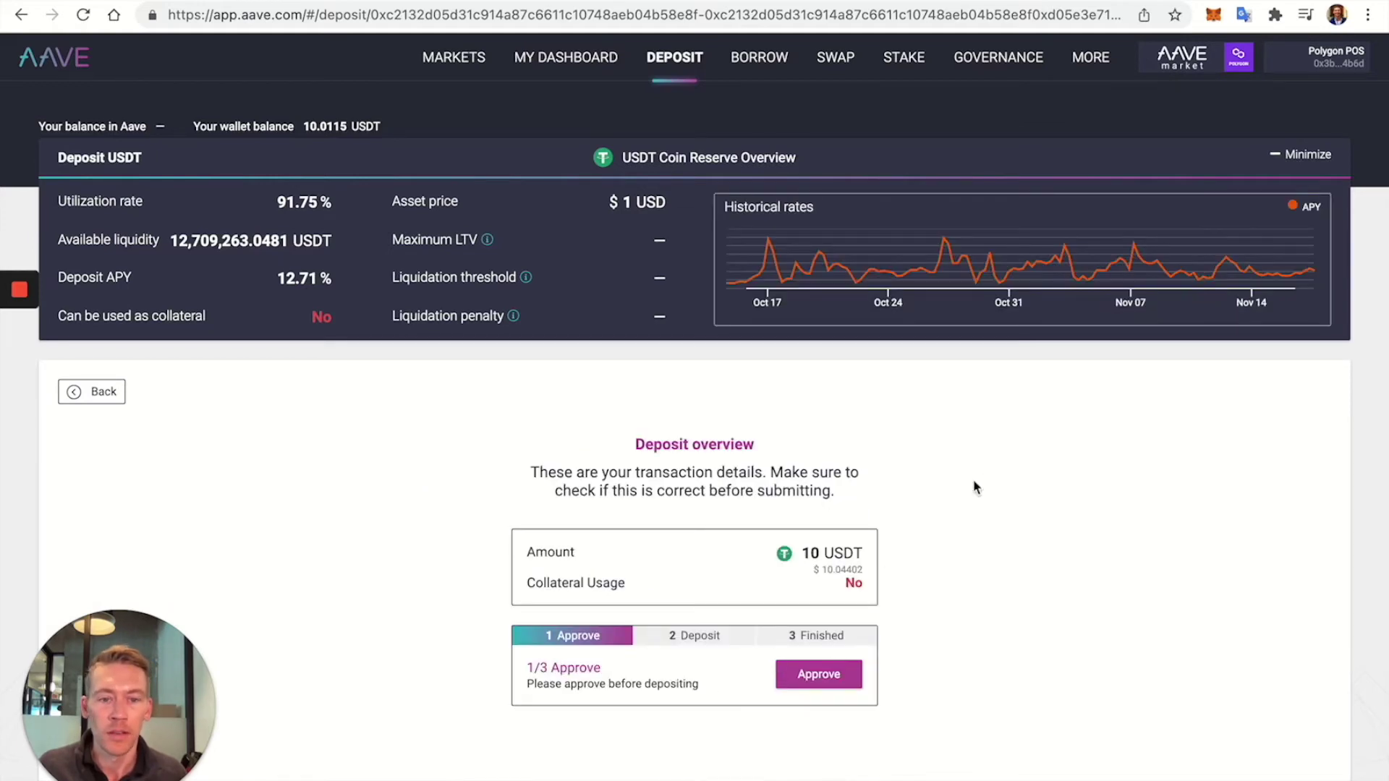
Approve Aave's access to the wallet's USDT and submit the 10 USDT deposit, confirming both transactions in MetaMask.
left_click(839, 666)
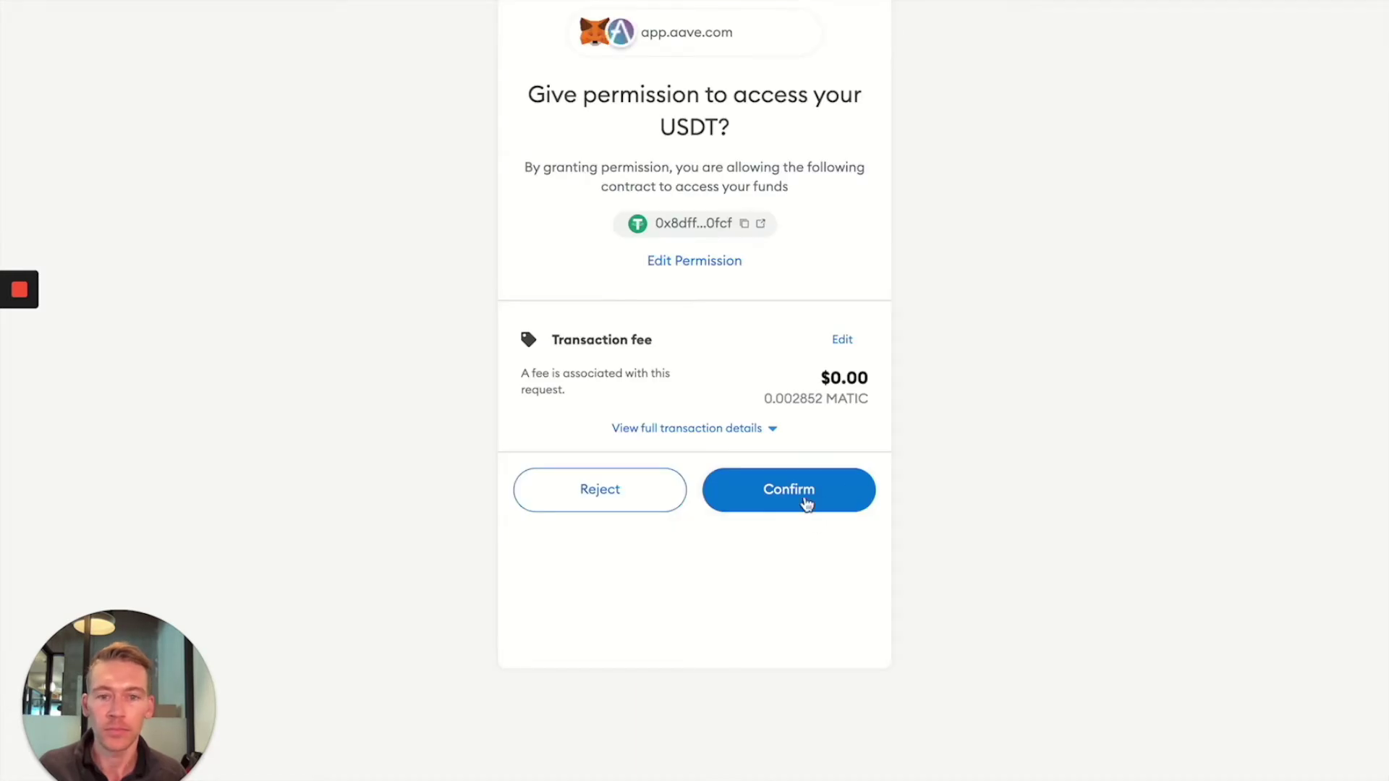
left_click(800, 499)
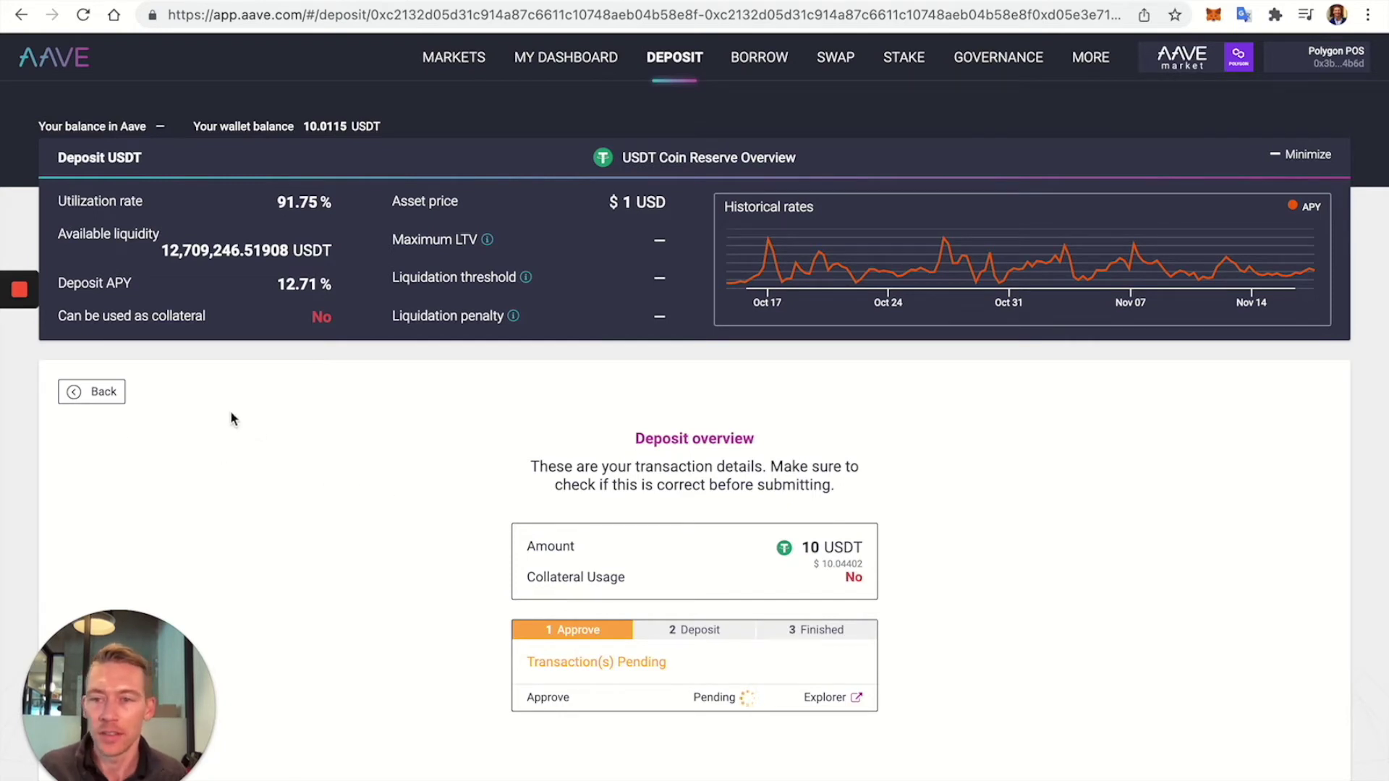
mouse_move(72, 370)
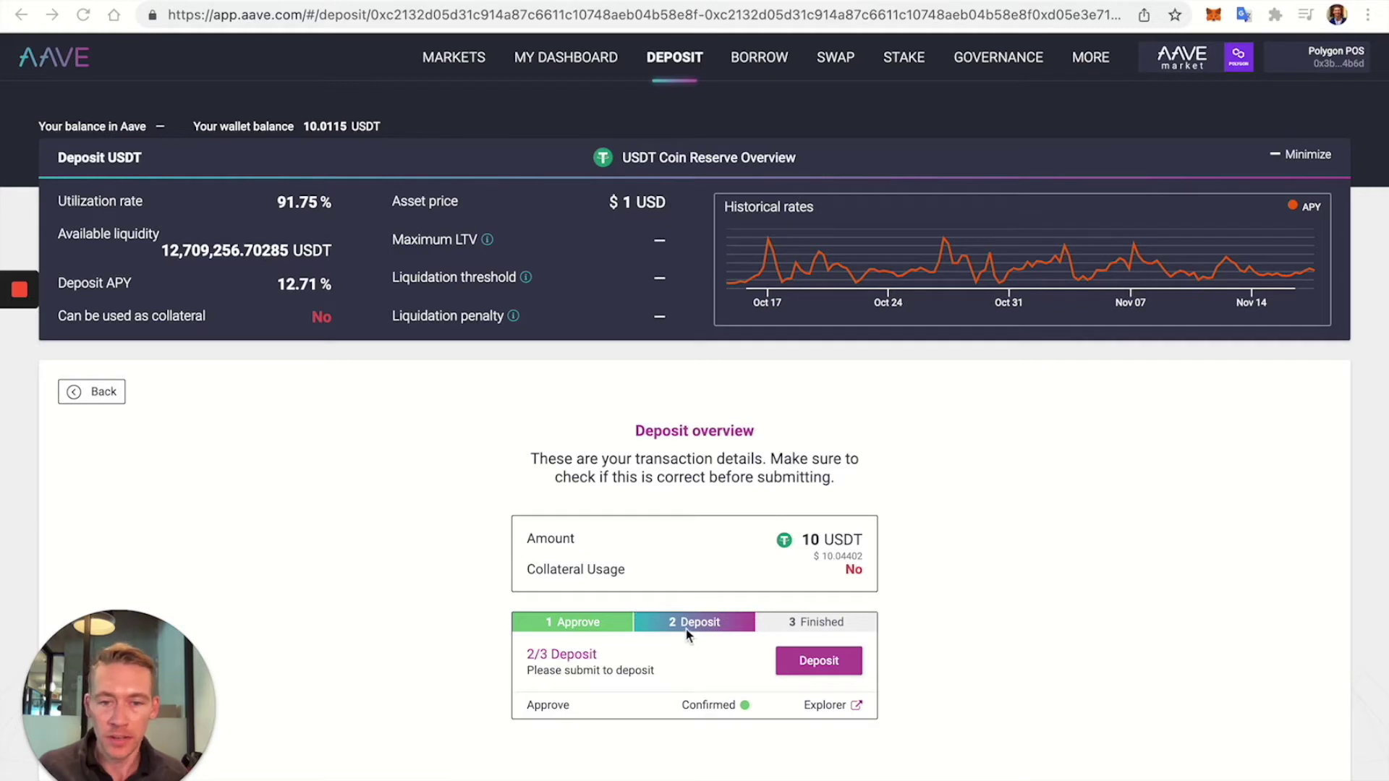
left_click(816, 660)
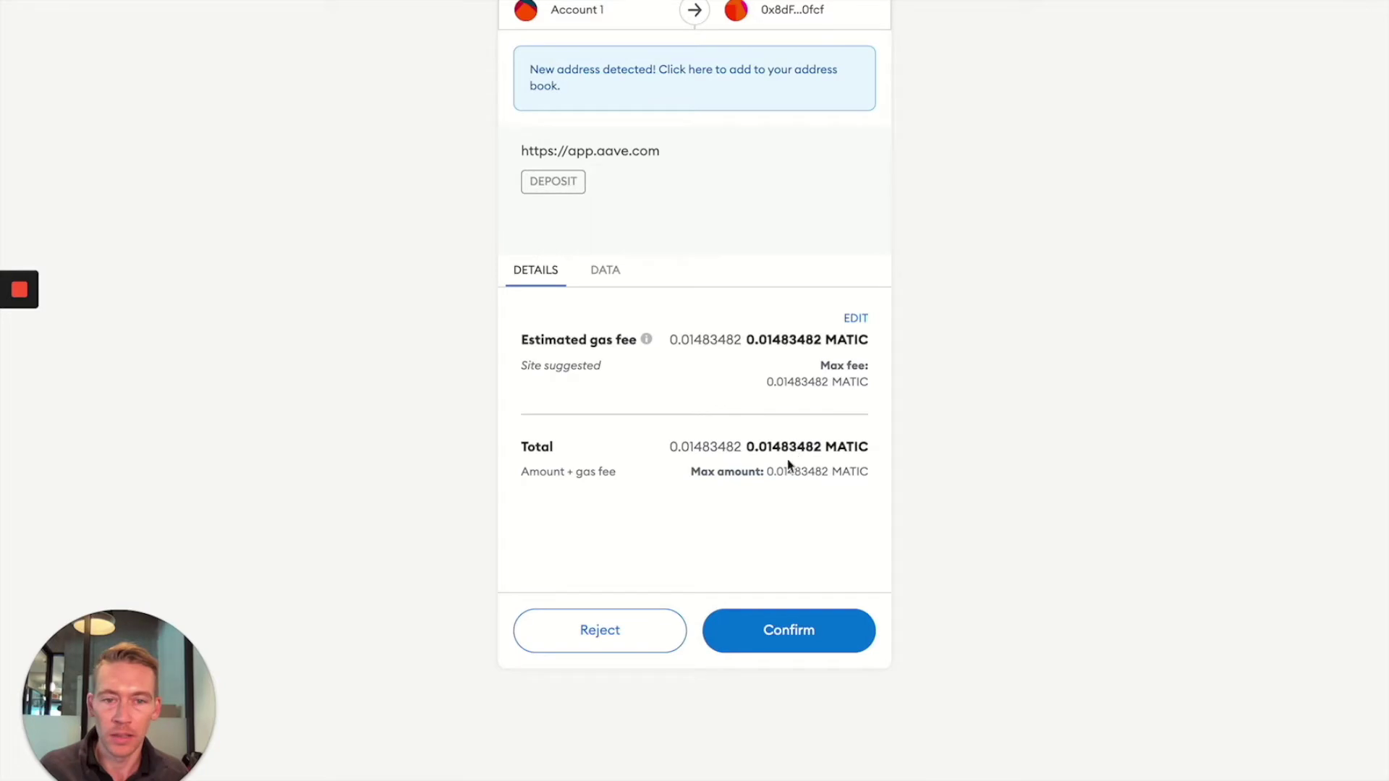
left_click(786, 634)
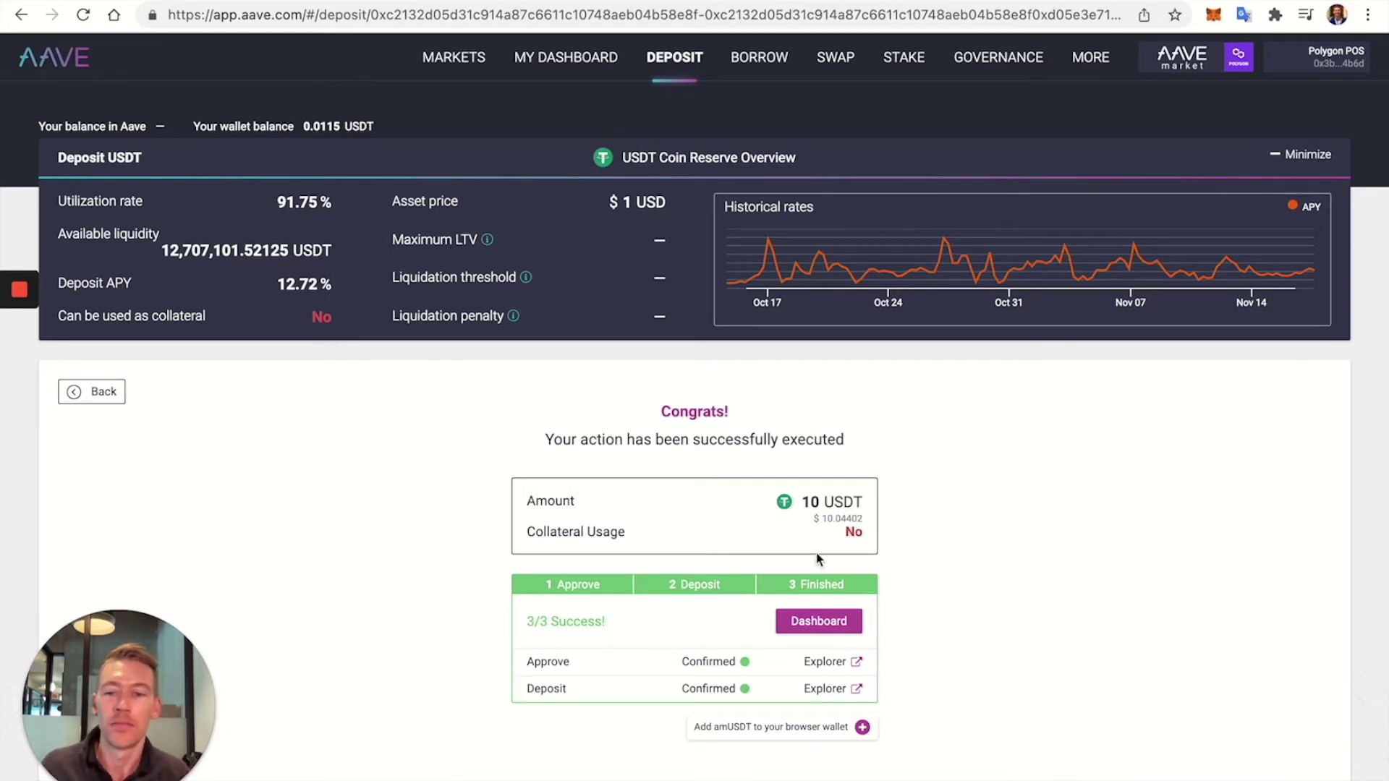
Check the dashboard for the USDT deposit and return to the deposit overview.
left_click(816, 618)
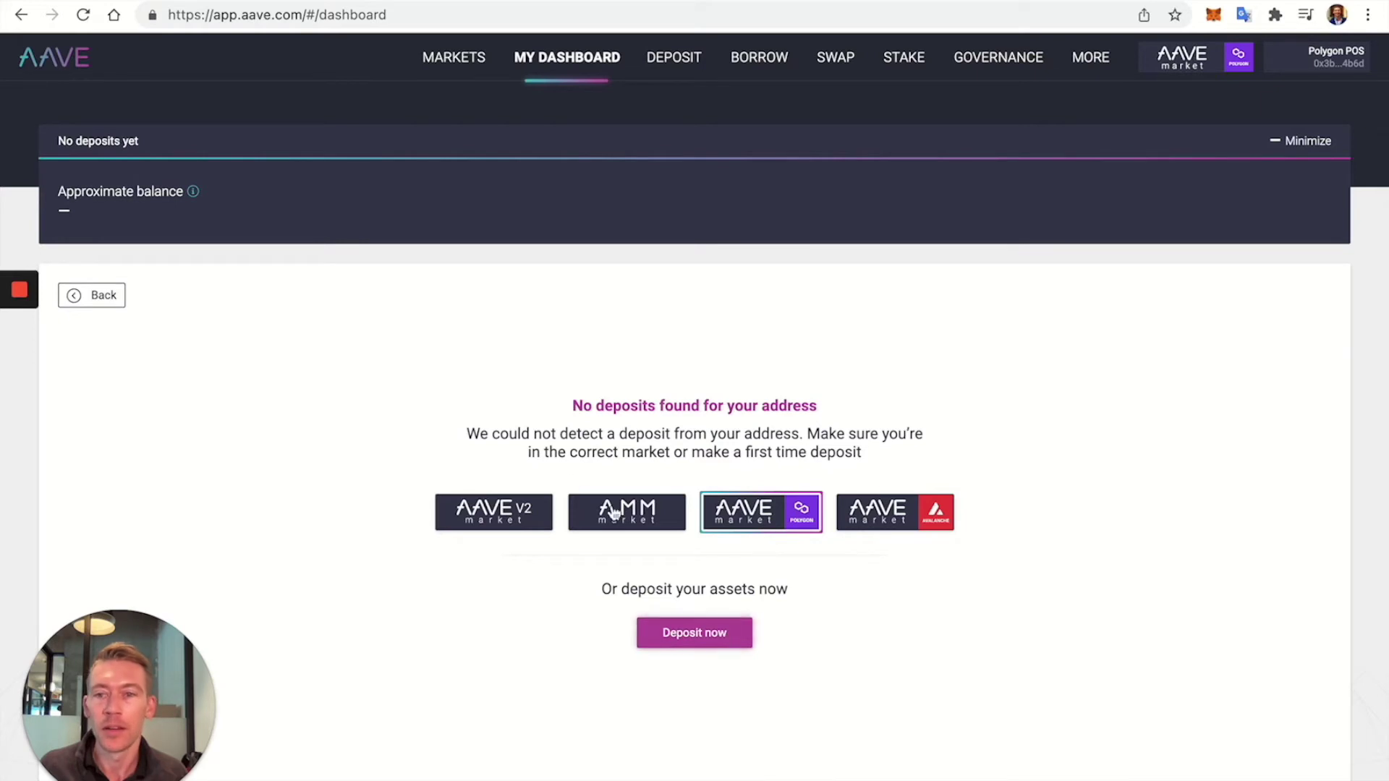
left_click(93, 295)
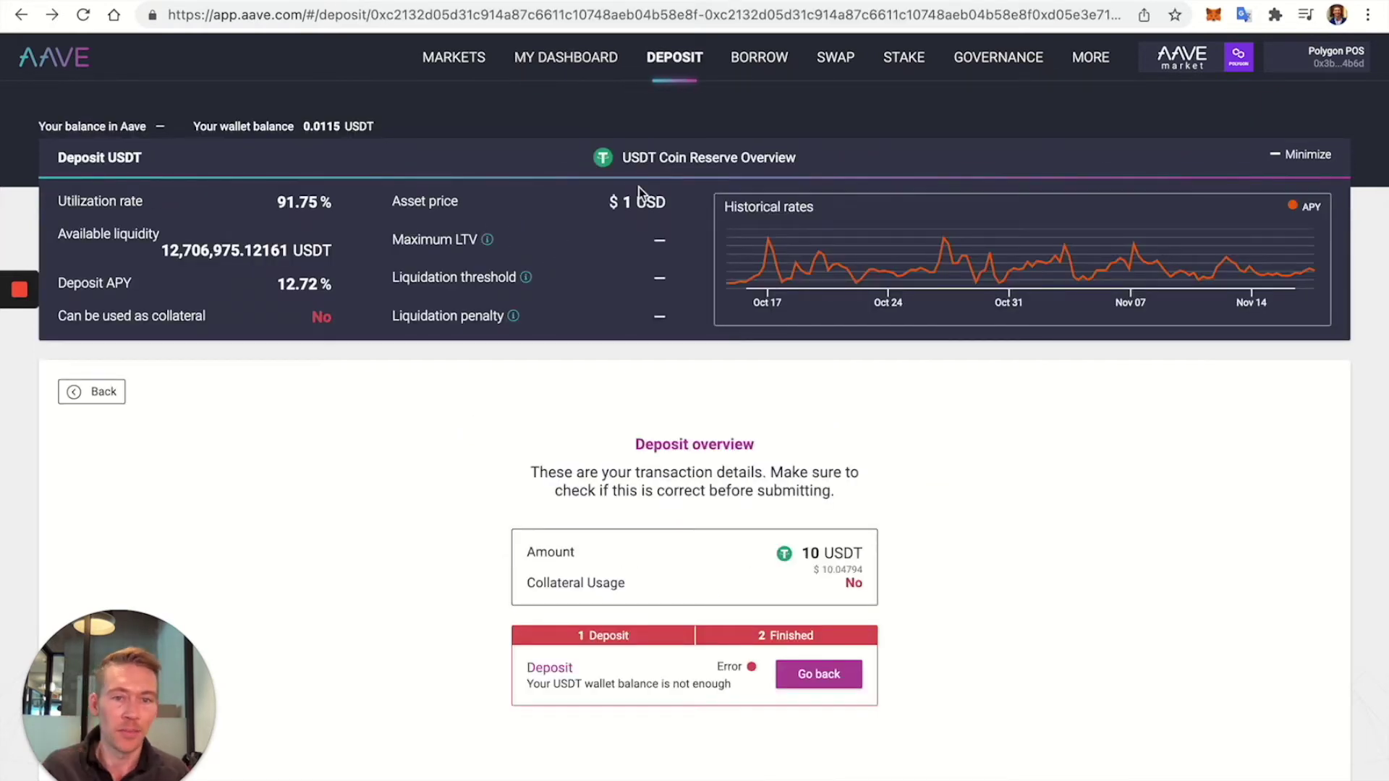
Examine the USDT deposit APY on the deposit overview, and the deposit's WMATIC reward APR and available reward on the dashboard.
mouse_move(767, 245)
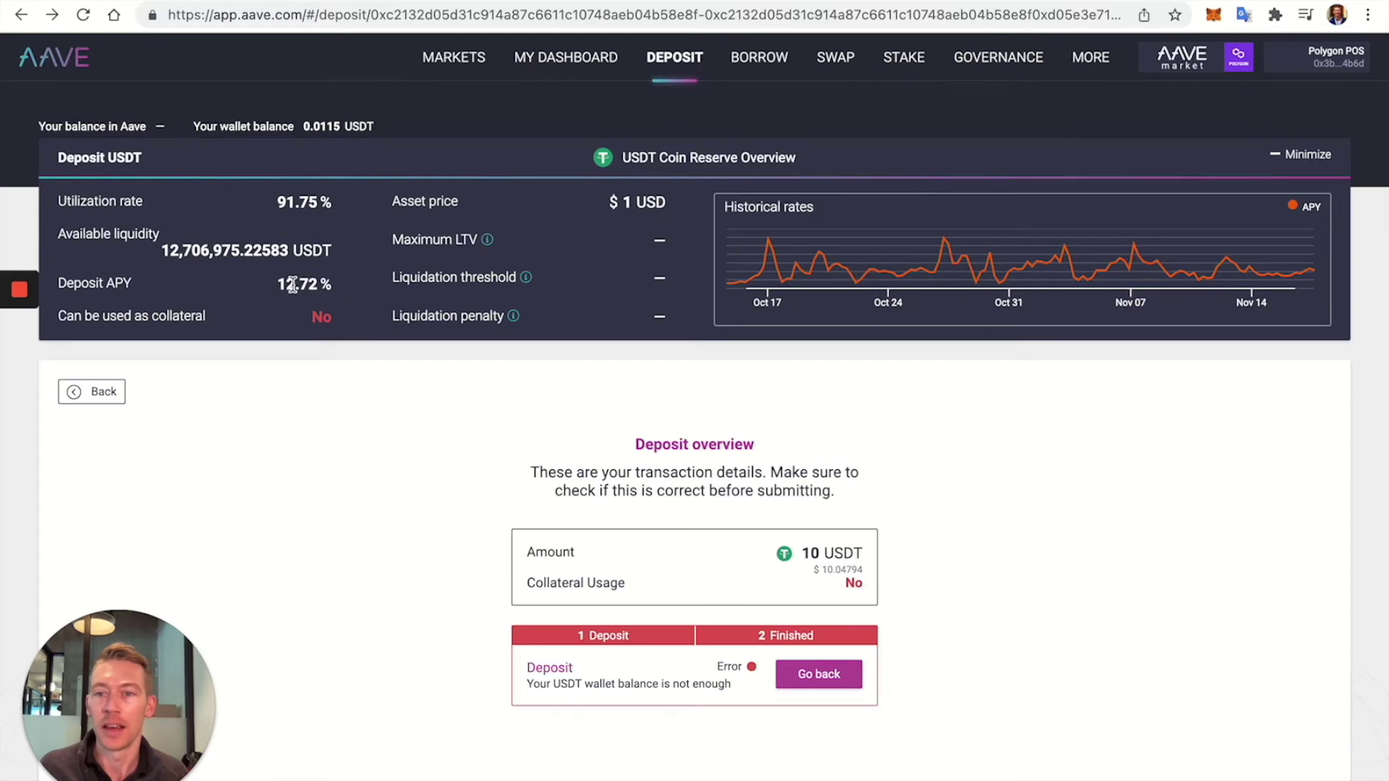
left_click_drag(275, 284, 324, 284)
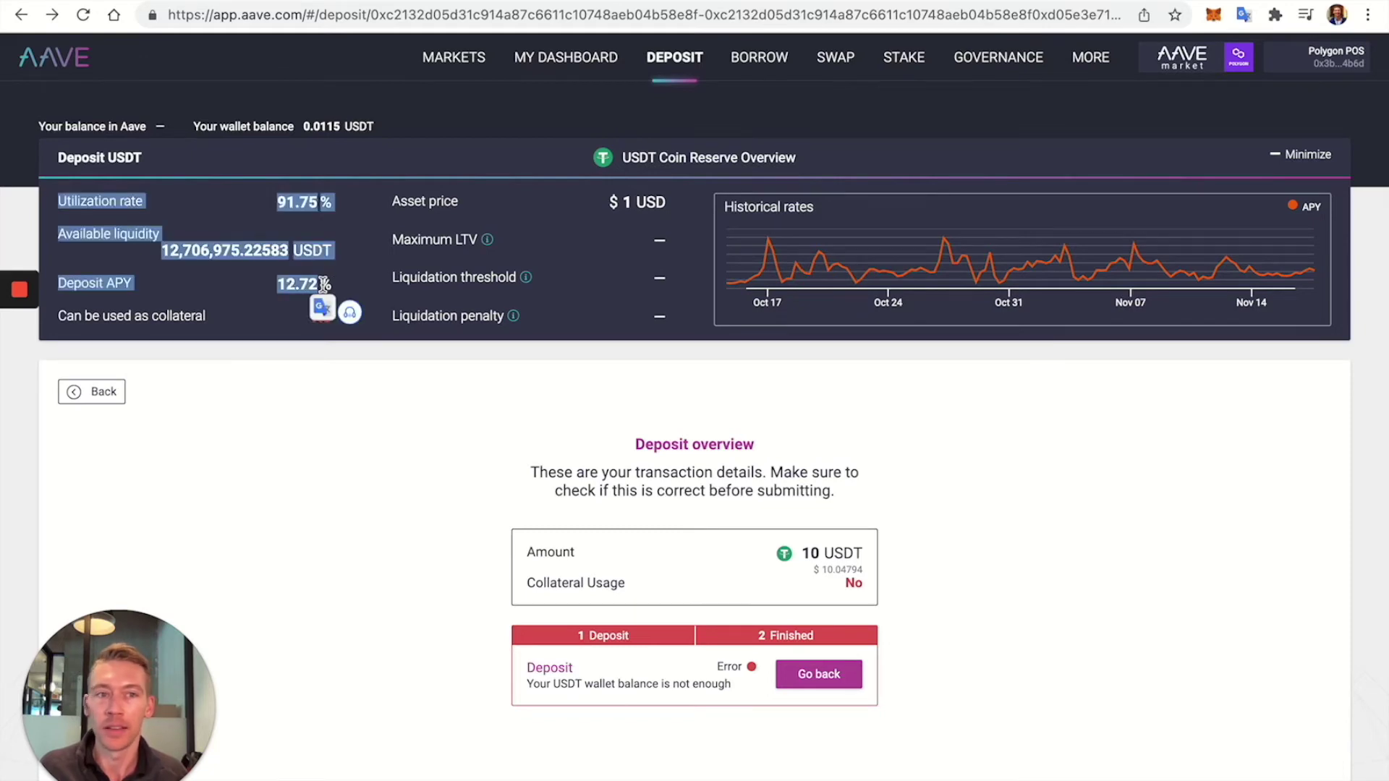
left_click(324, 284)
left_click_drag(291, 285, 324, 285)
left_click(307, 284)
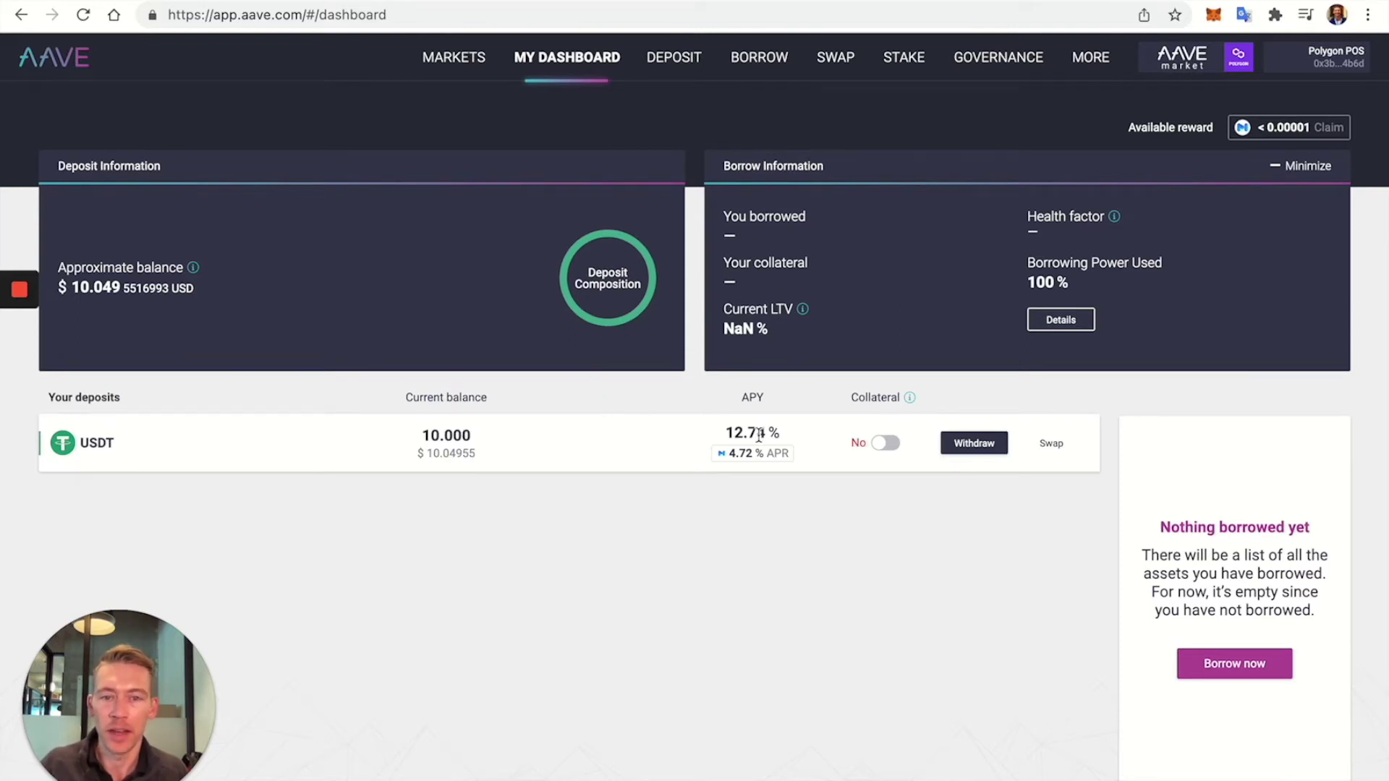
mouse_move(748, 452)
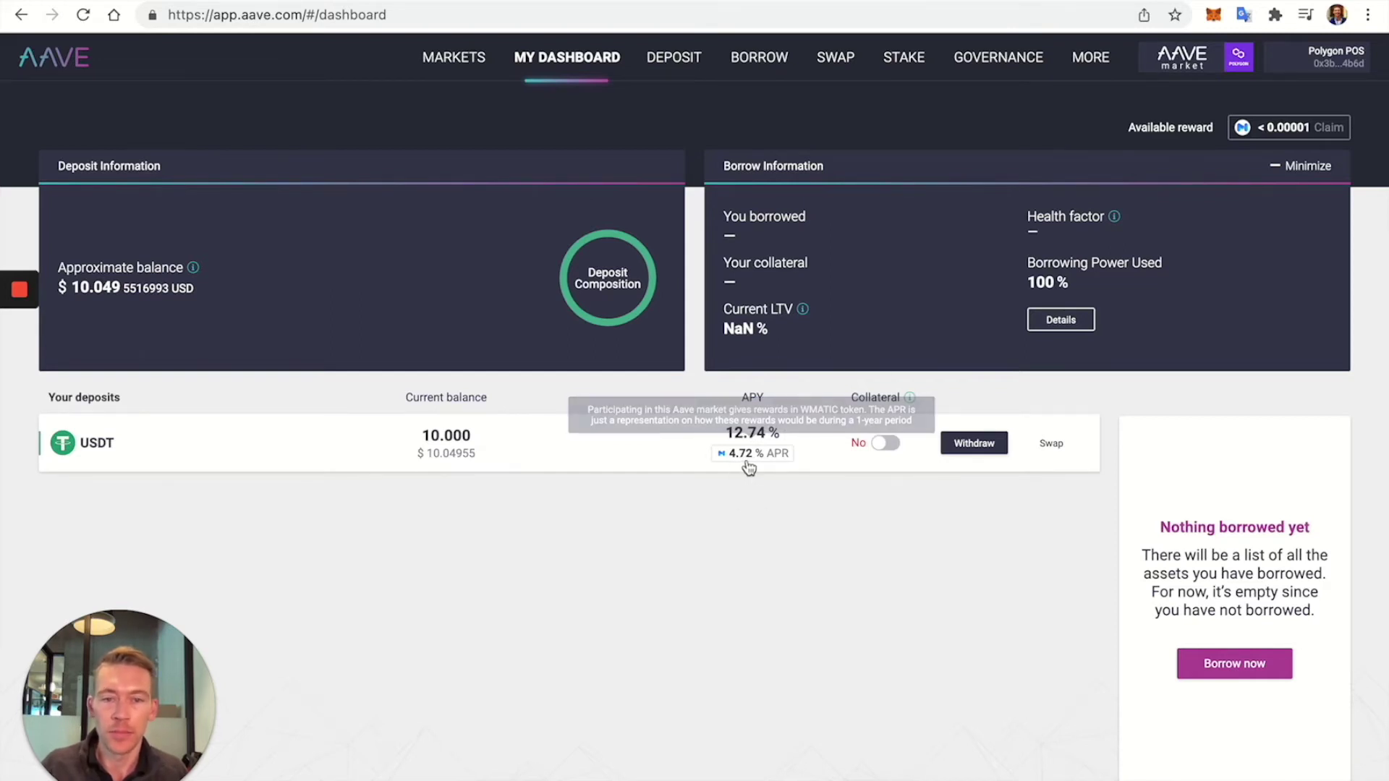
mouse_move(1280, 127)
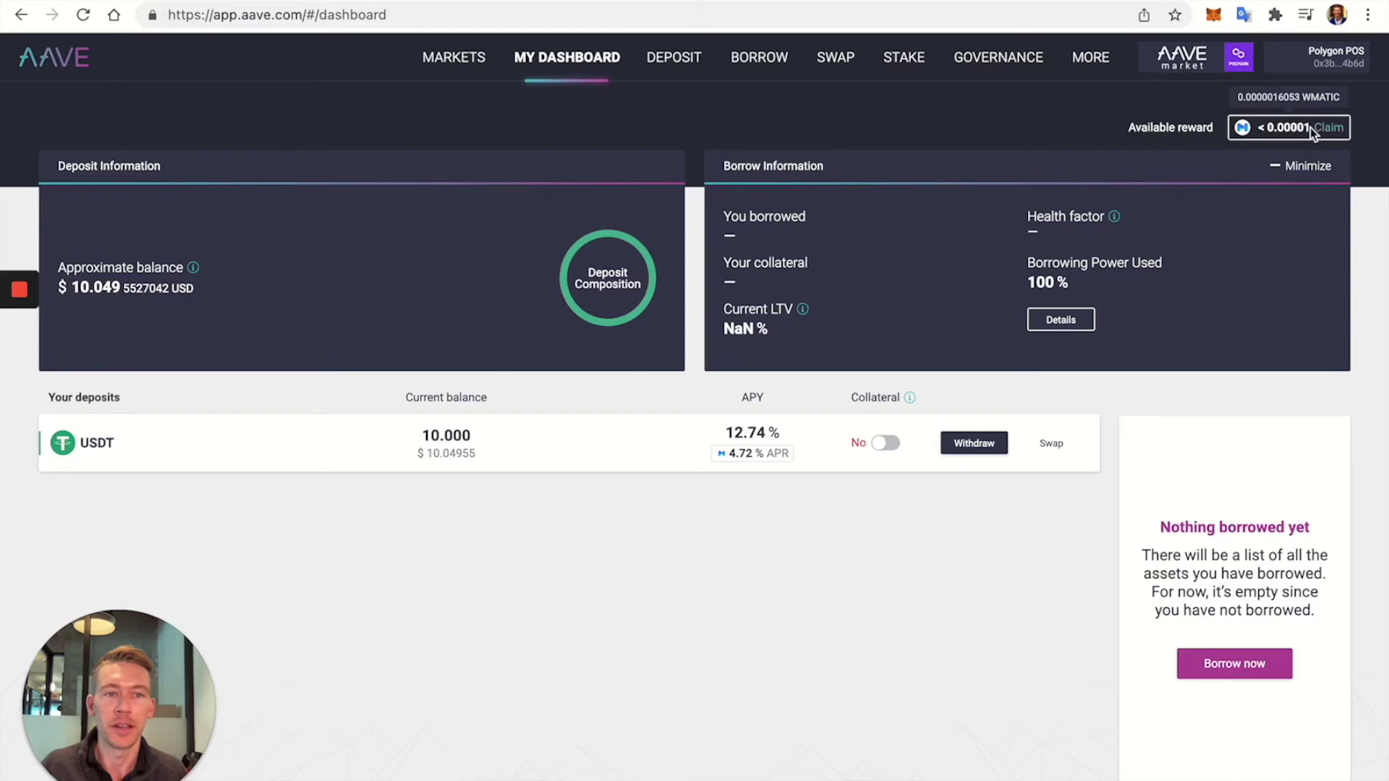
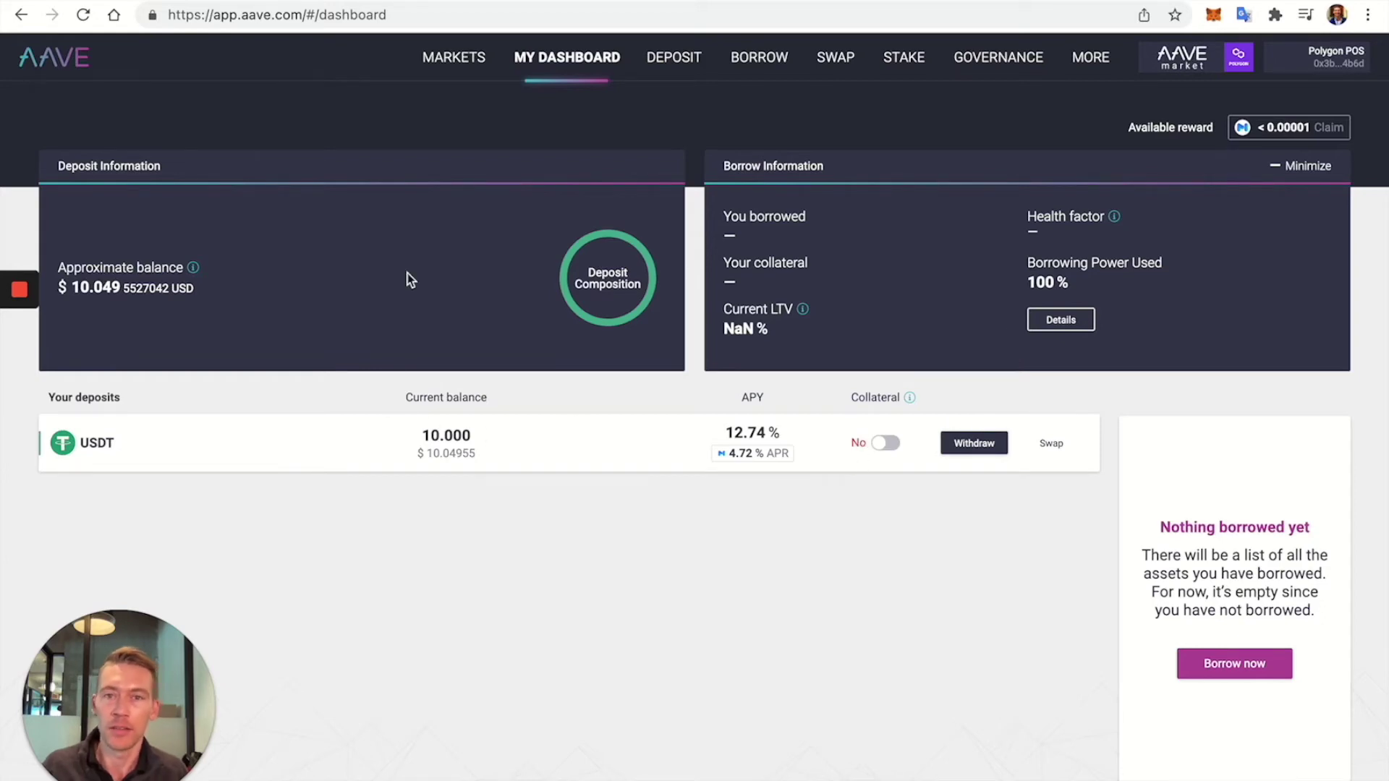
Review the deposit APY and WMATIC reward rates of DAI and USD Coin in the Polygon market.
left_click(439, 69)
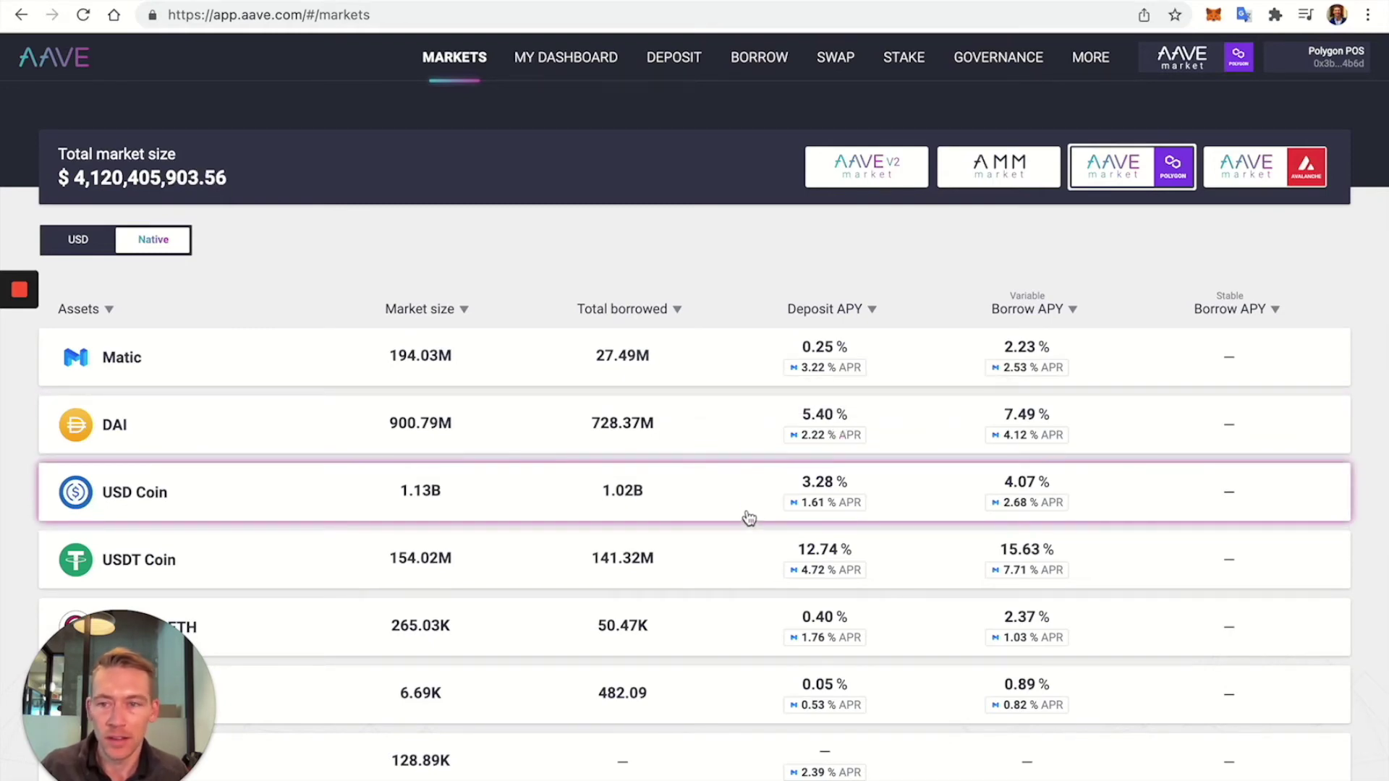
mouse_move(792, 438)
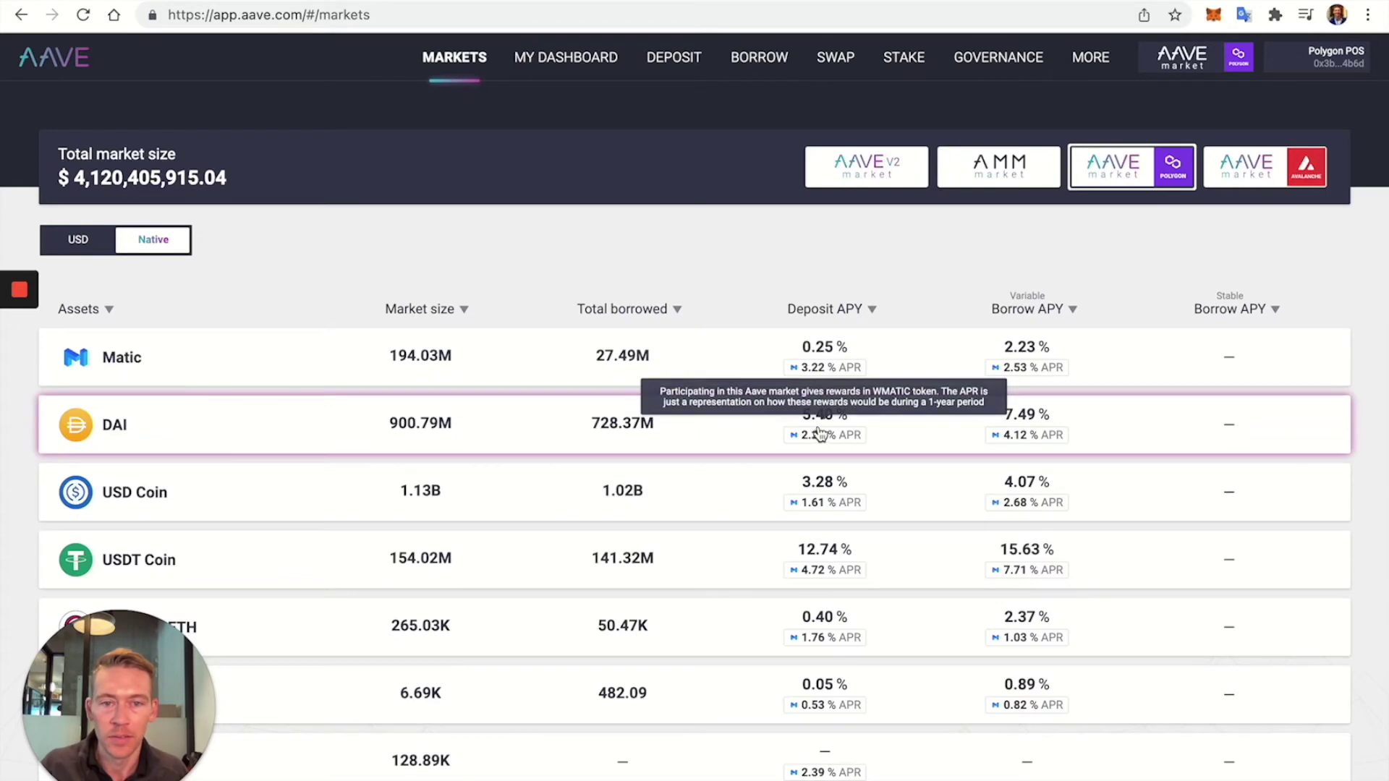
mouse_move(836, 505)
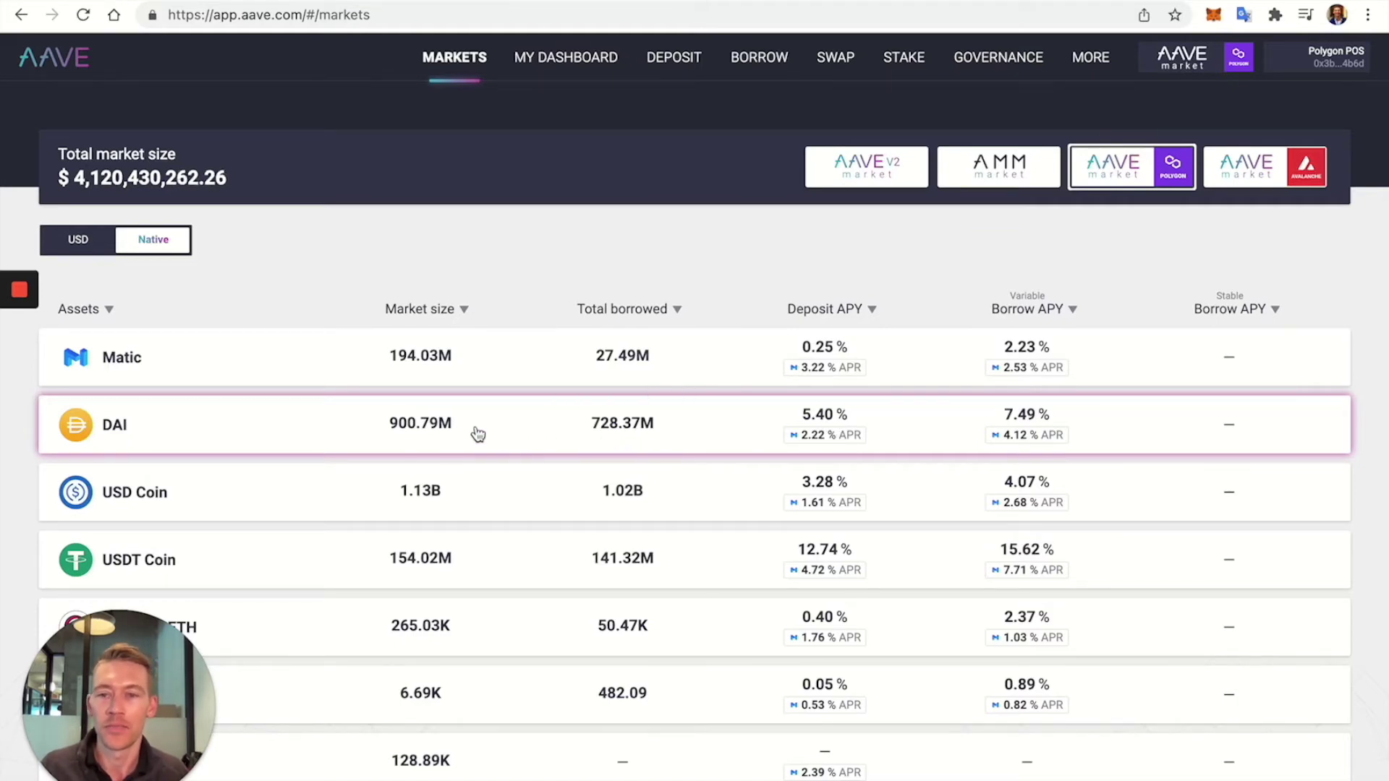
mouse_move(29, 363)
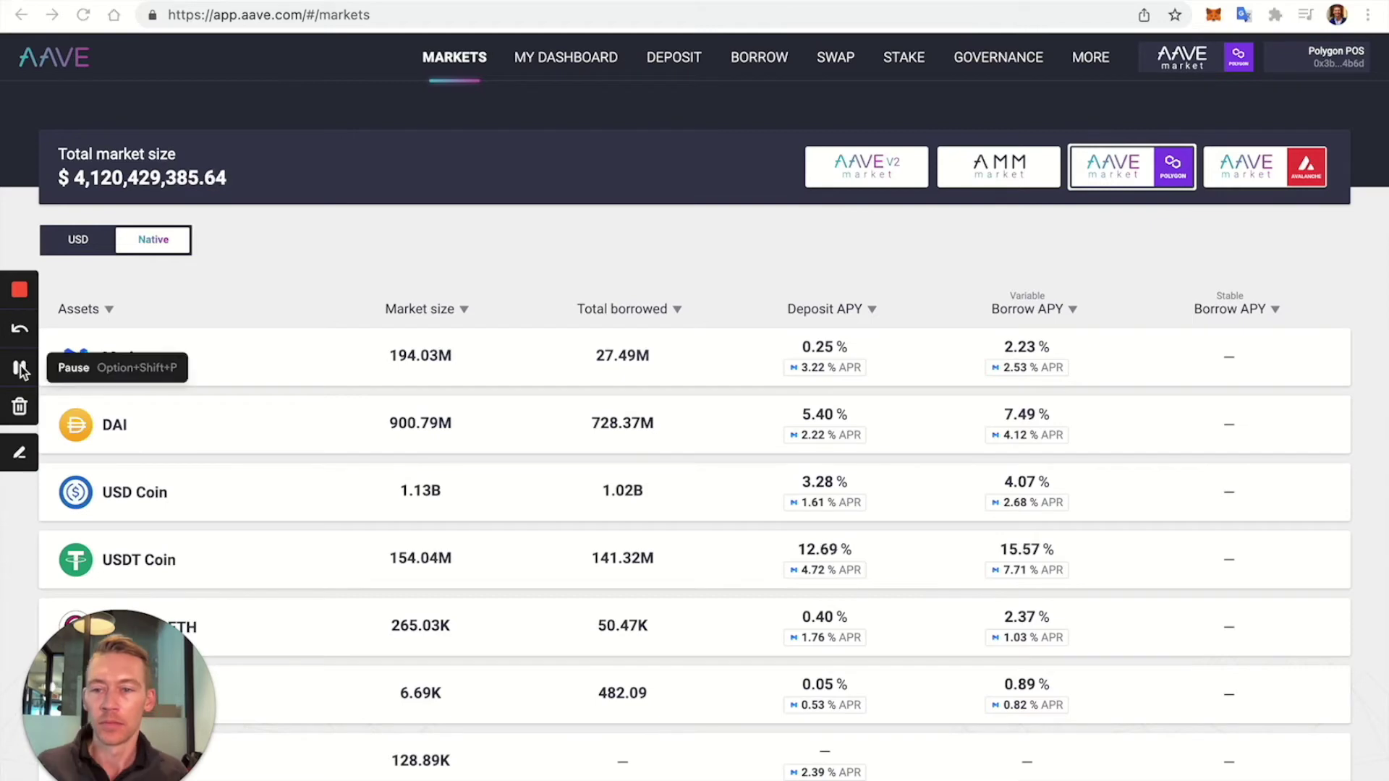
Start a DAI deposit, set the amount to 10 DAI and continue to the deposit overview.
left_click(675, 61)
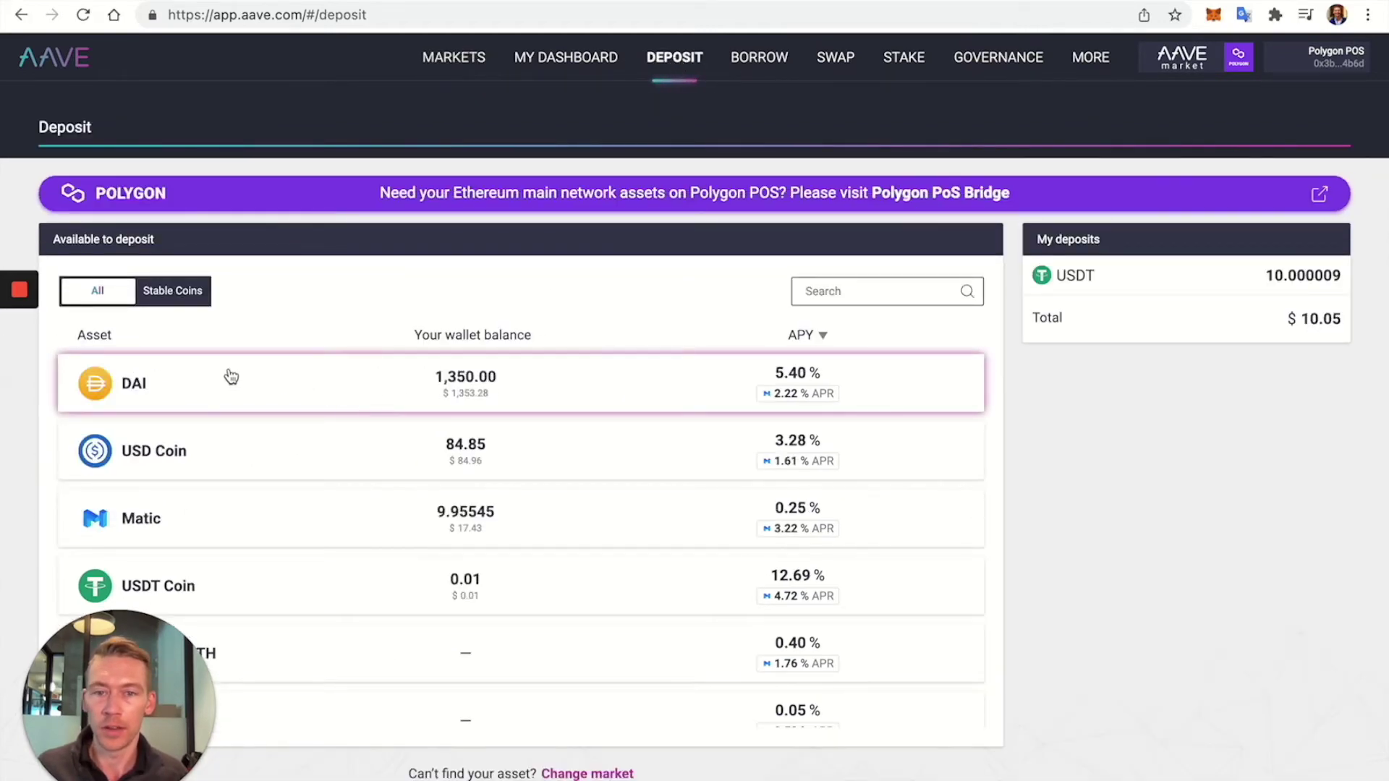
left_click(335, 386)
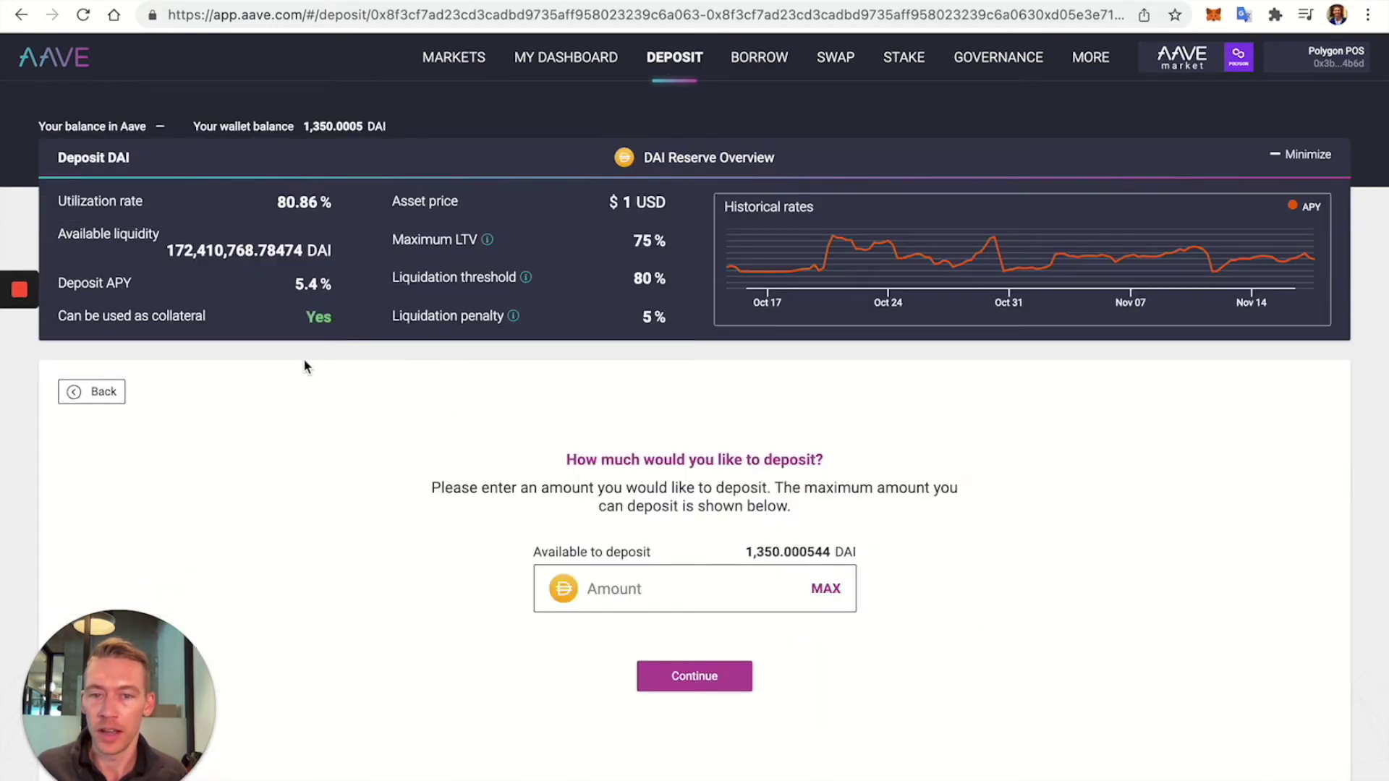
left_click(643, 595)
type("10")
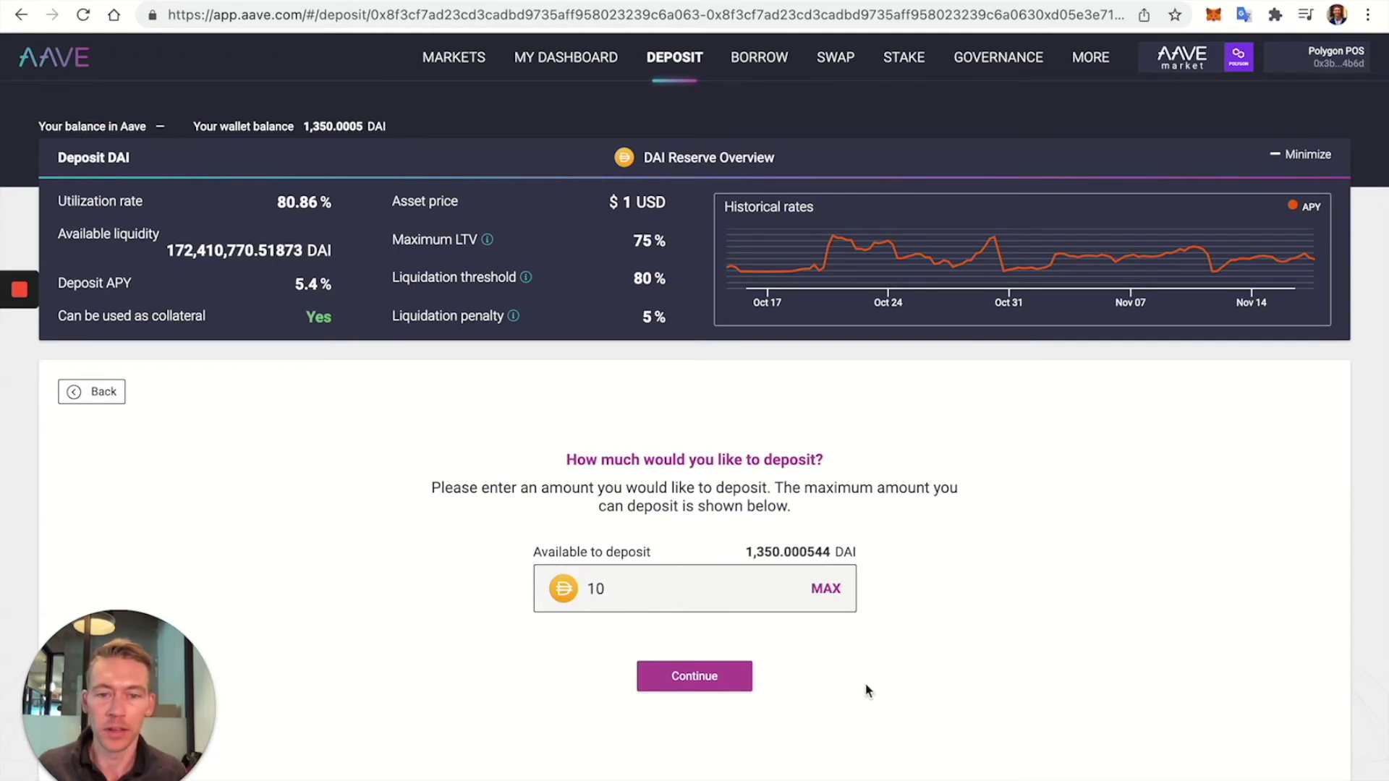
left_click(709, 675)
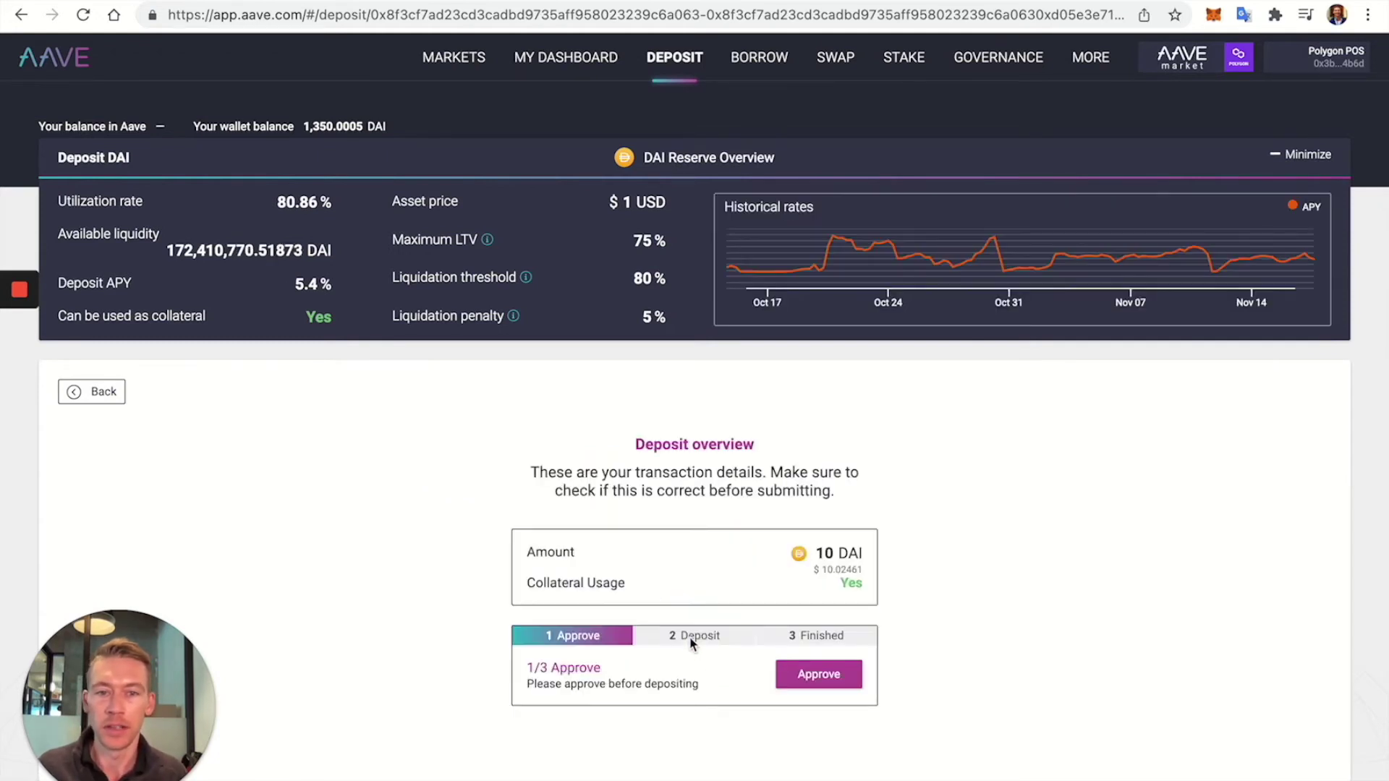
Approve Aave's access to the wallet's DAI and submit the 10 DAI deposit, confirming both transactions in MetaMask.
left_click(810, 675)
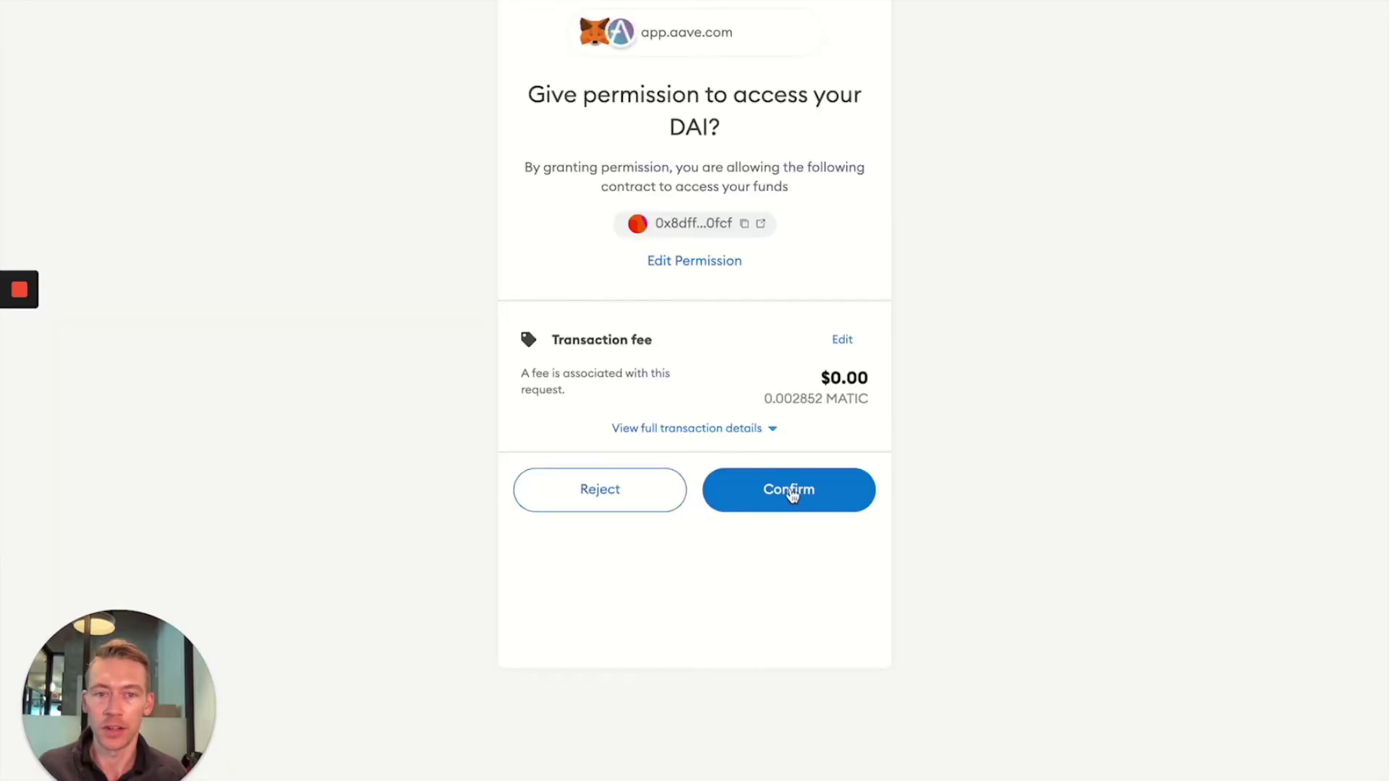
left_click(790, 491)
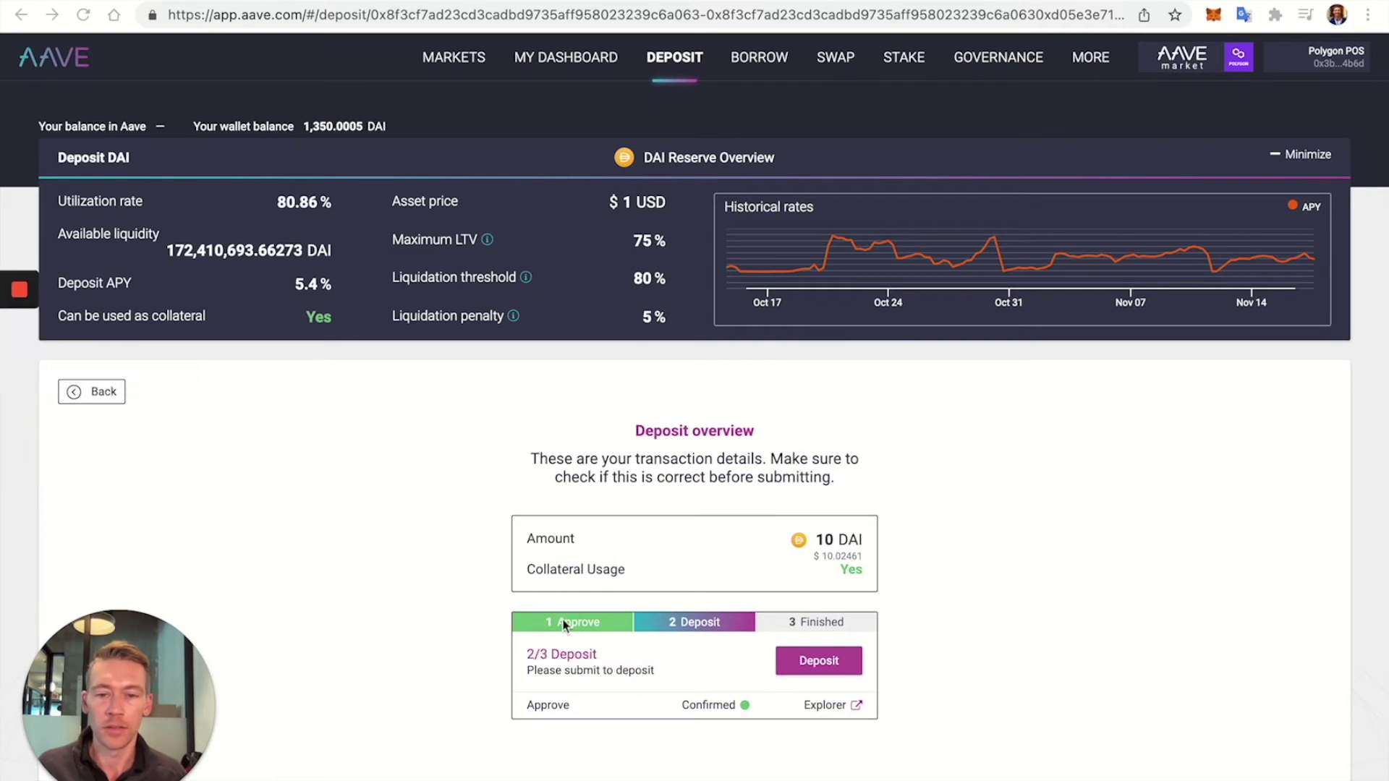
left_click(801, 666)
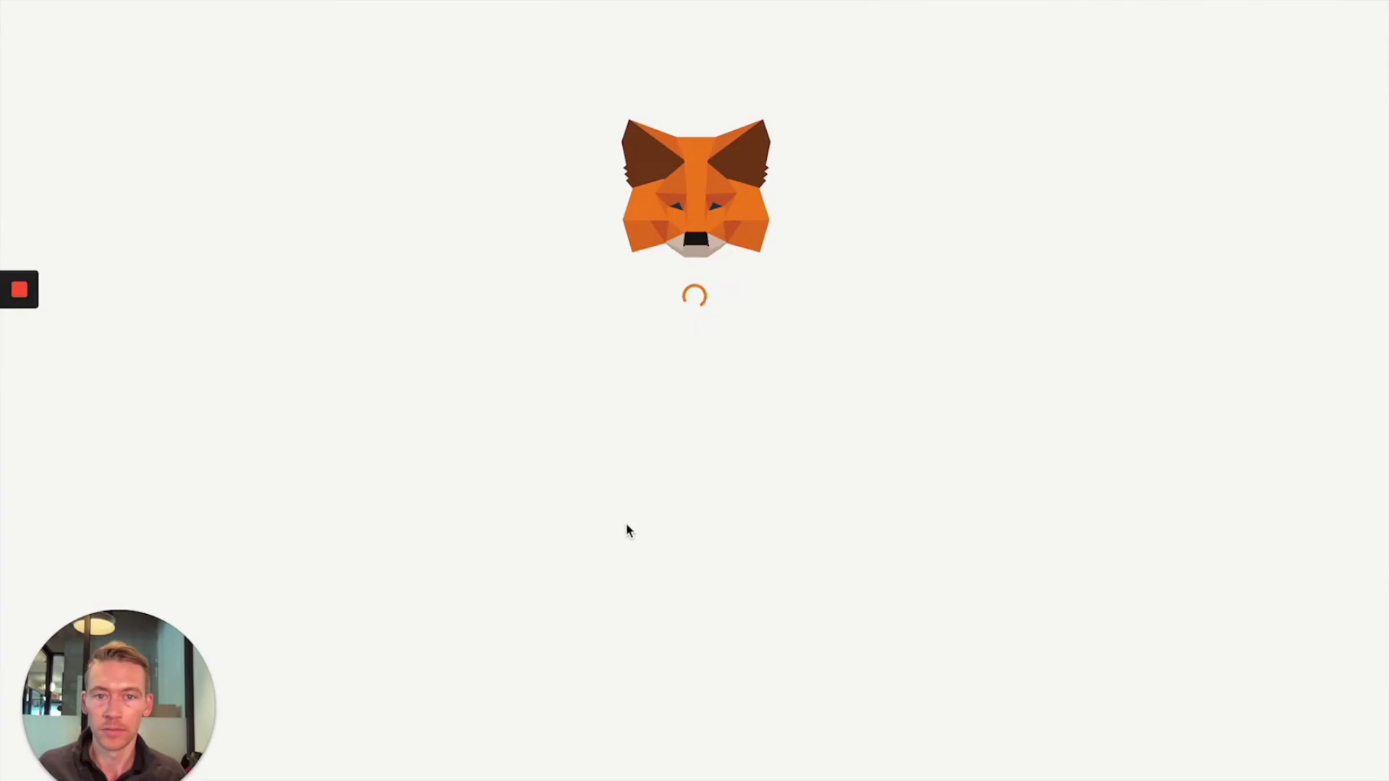
left_click(801, 640)
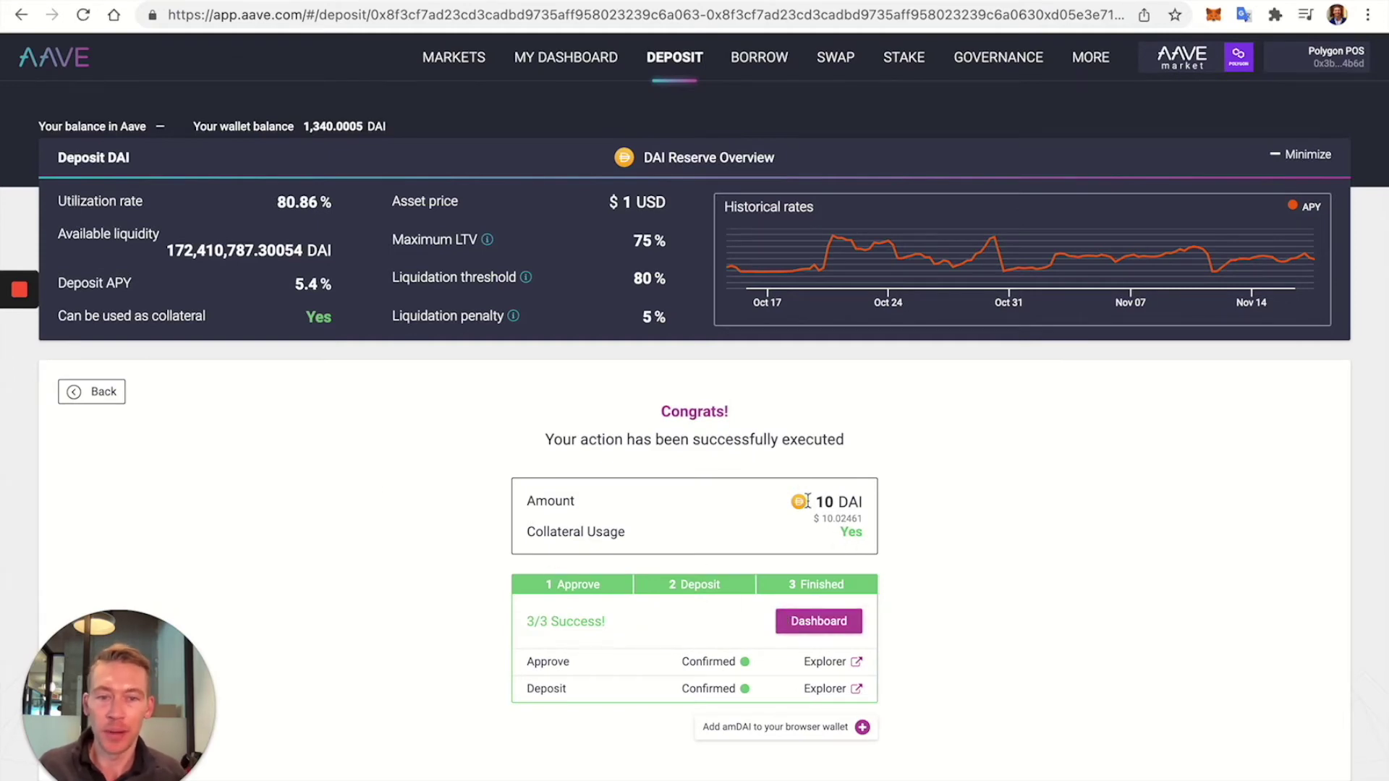
Check the DAI deposit on the reloaded dashboard and view its collateral usage change without submitting it.
left_click(841, 622)
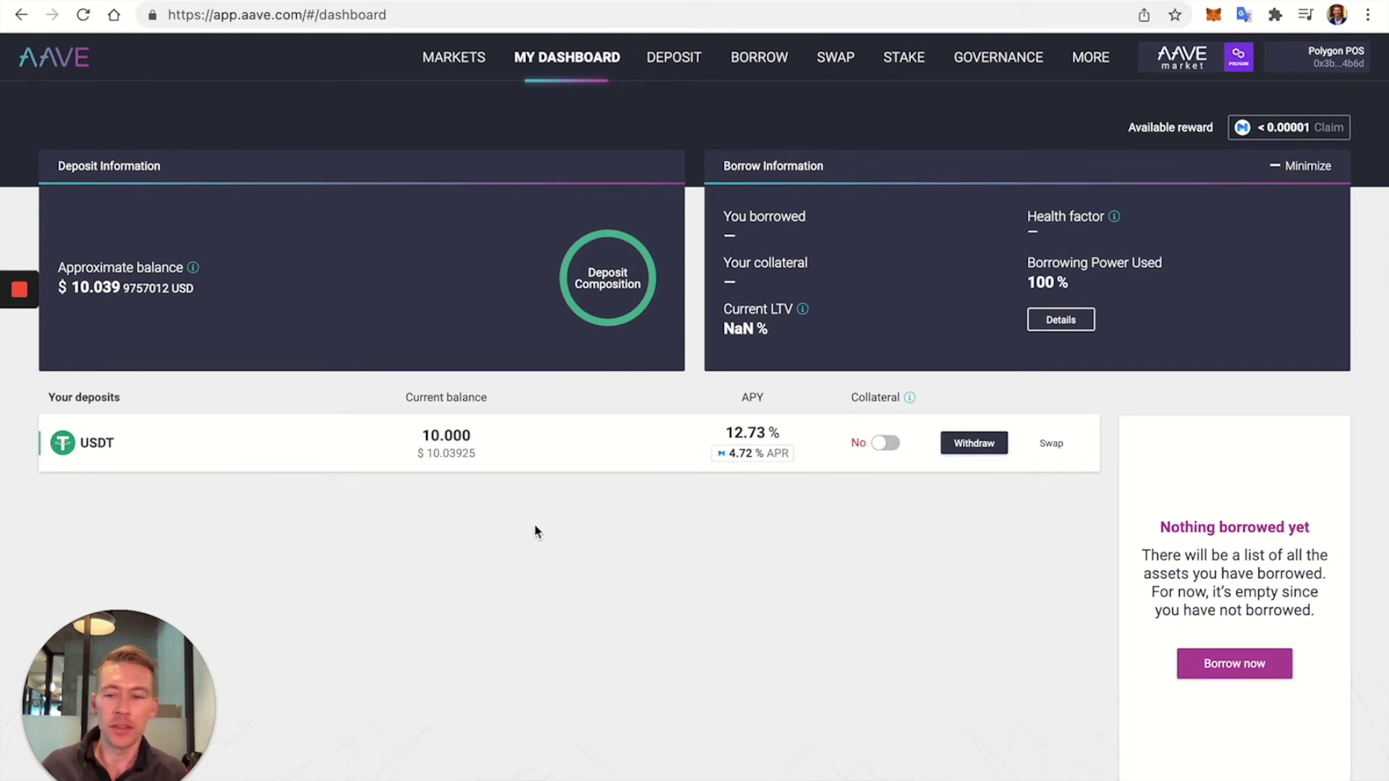
key("super+r")
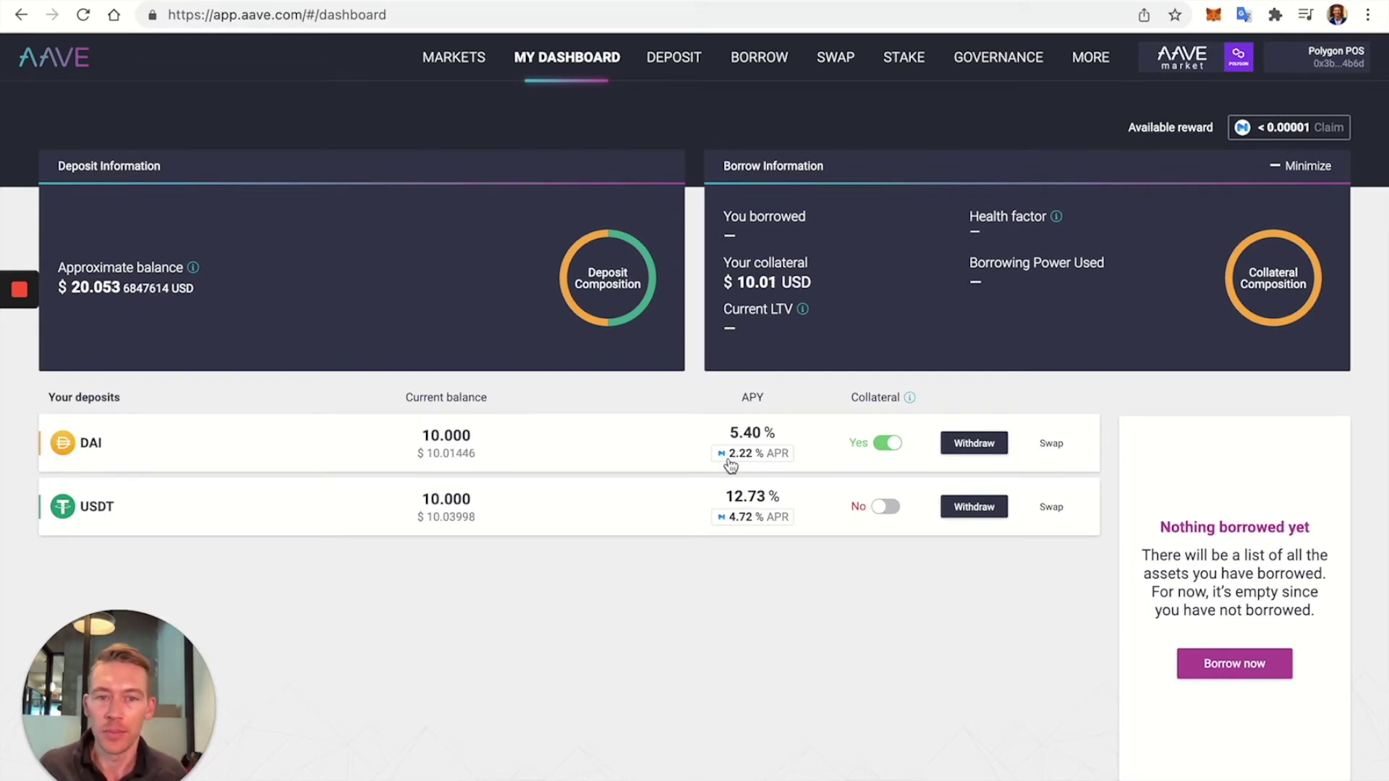
left_click(879, 443)
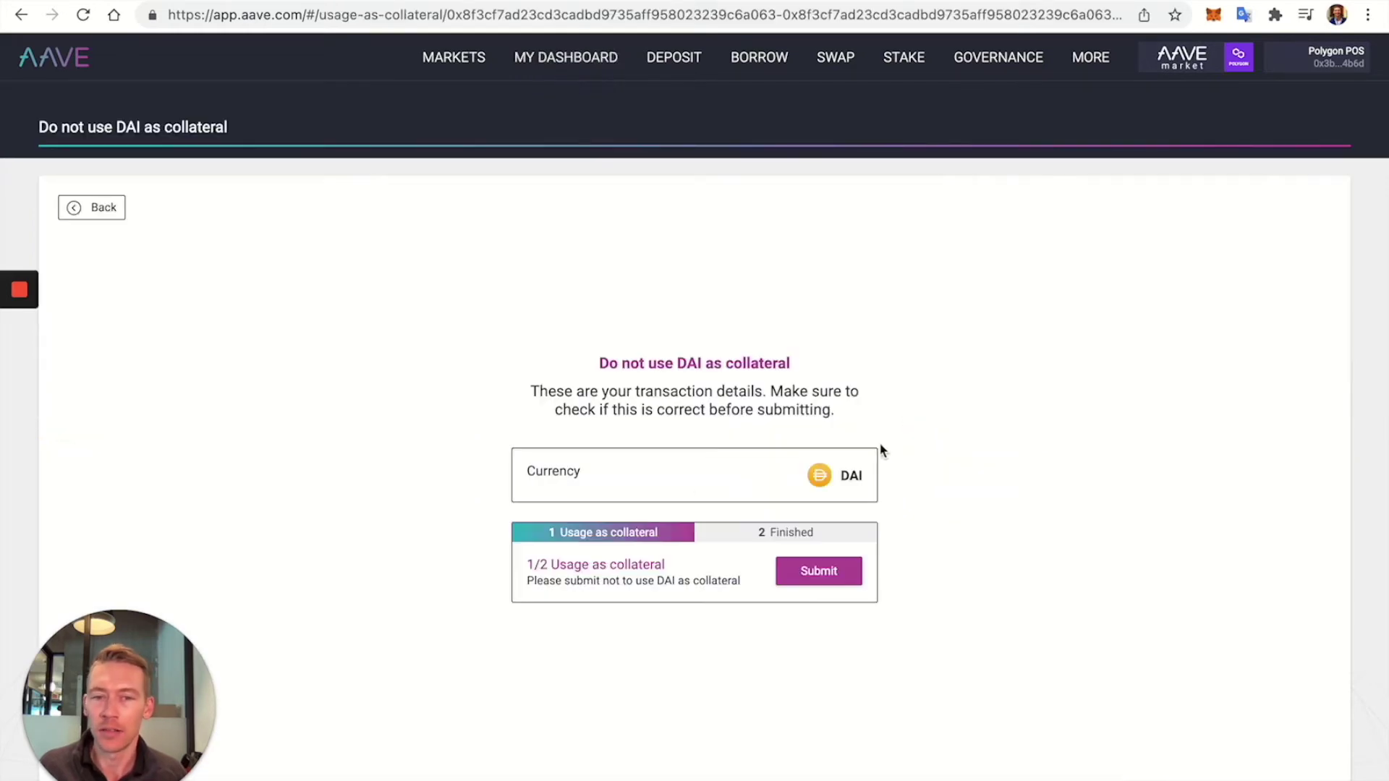
double_click(94, 210)
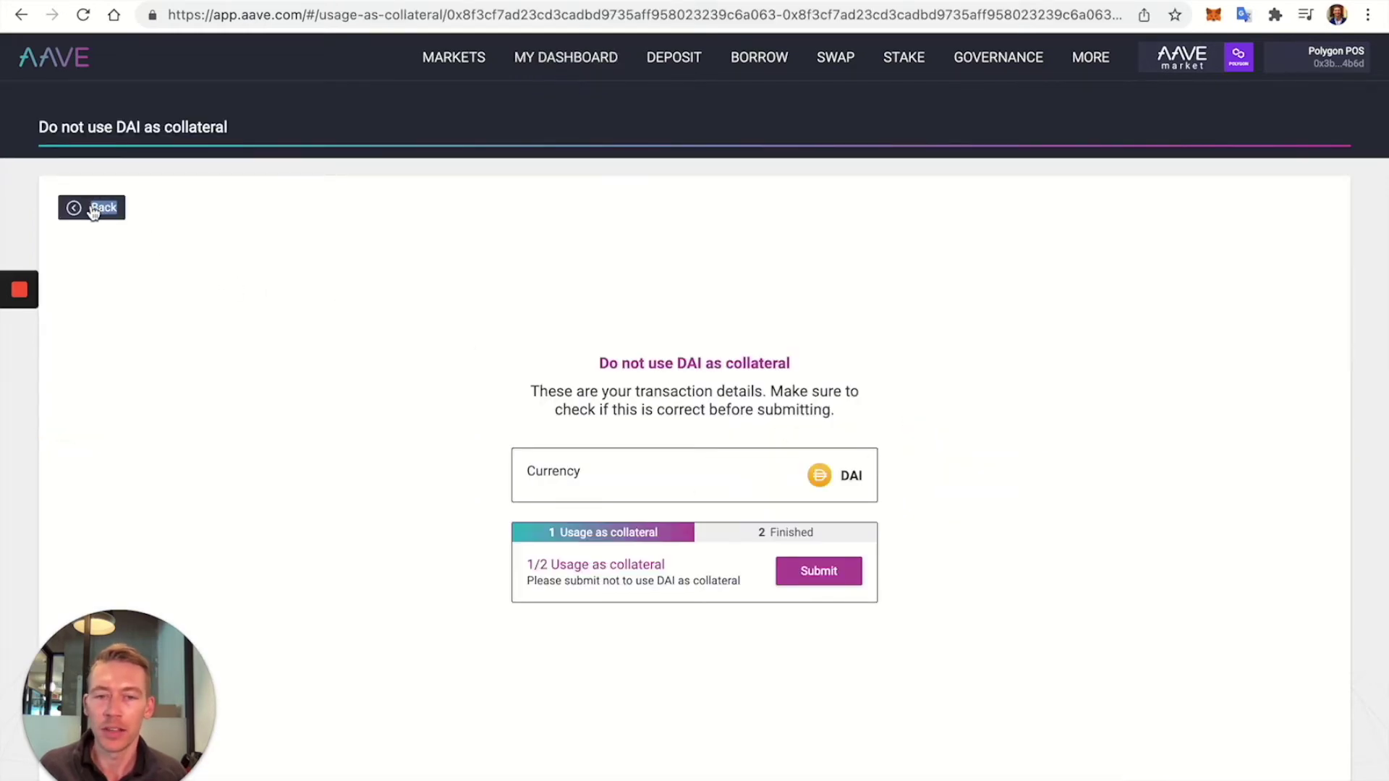
left_click(93, 209)
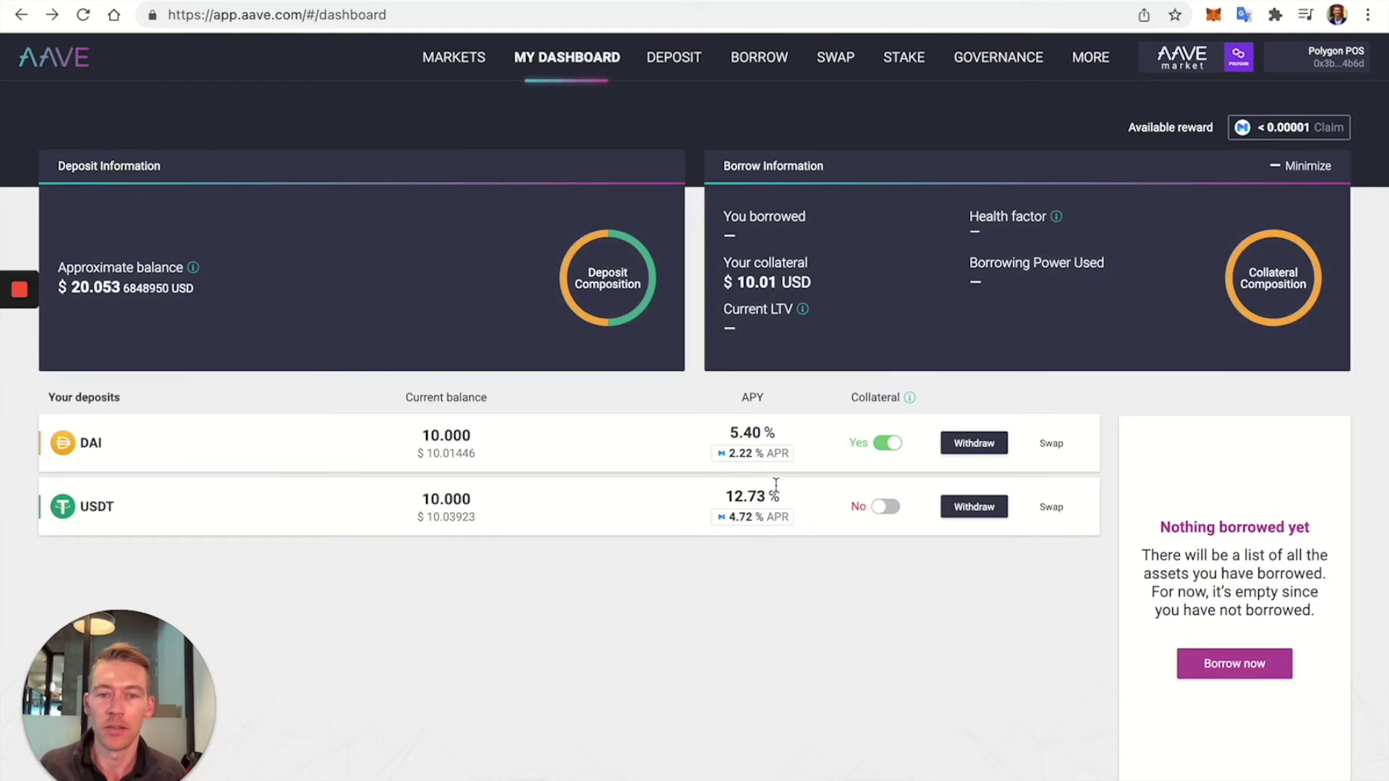
Compare DAI's variable borrow rate with its deposit and reward rates in the Polygon market, and return to the dashboard.
left_click(446, 65)
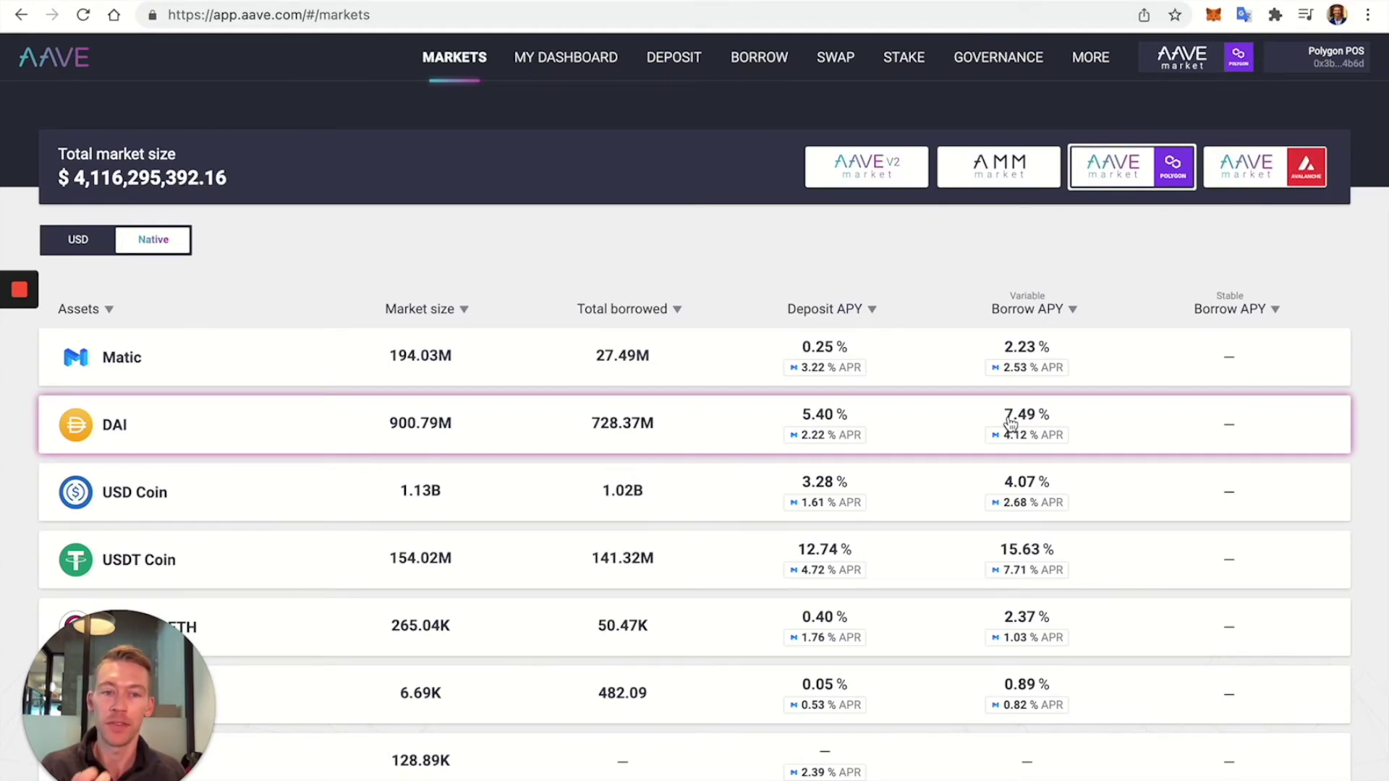
mouse_move(1015, 444)
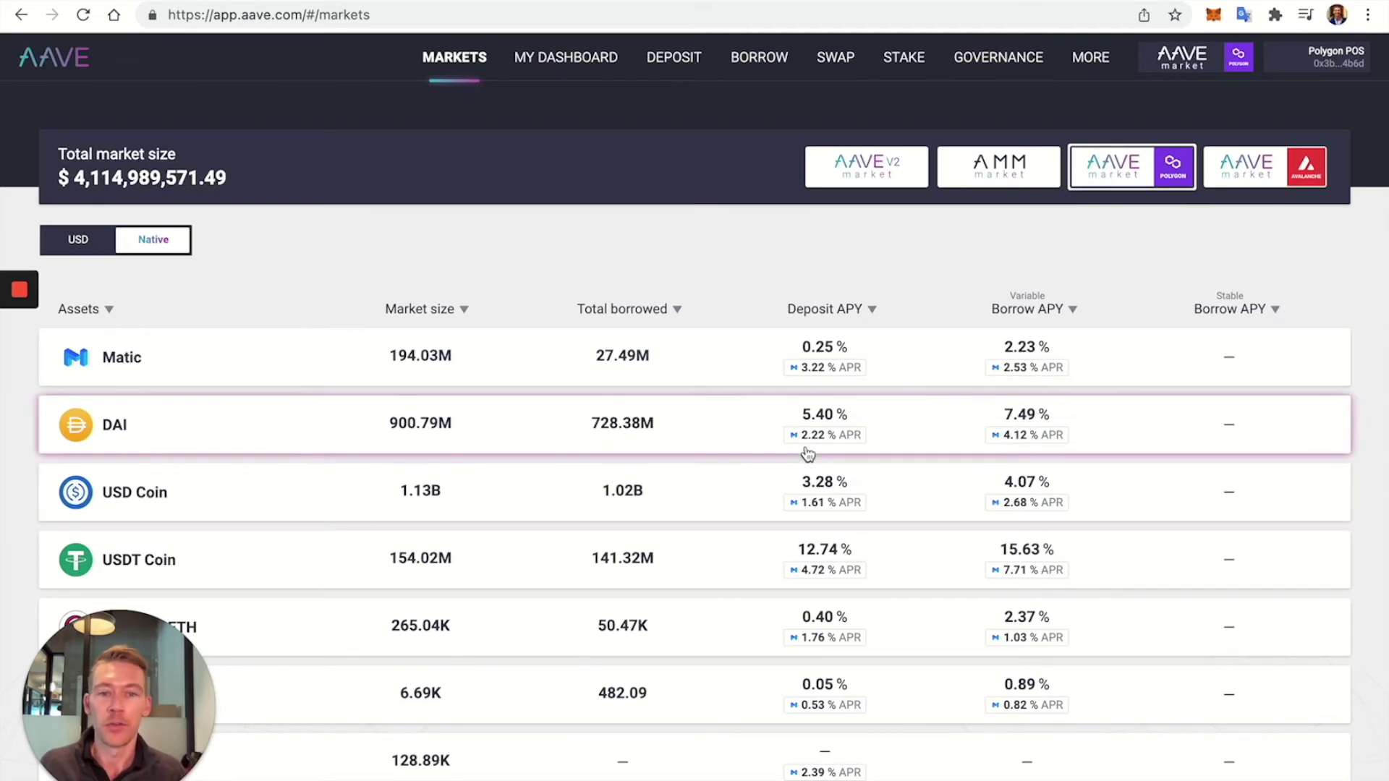
mouse_move(808, 439)
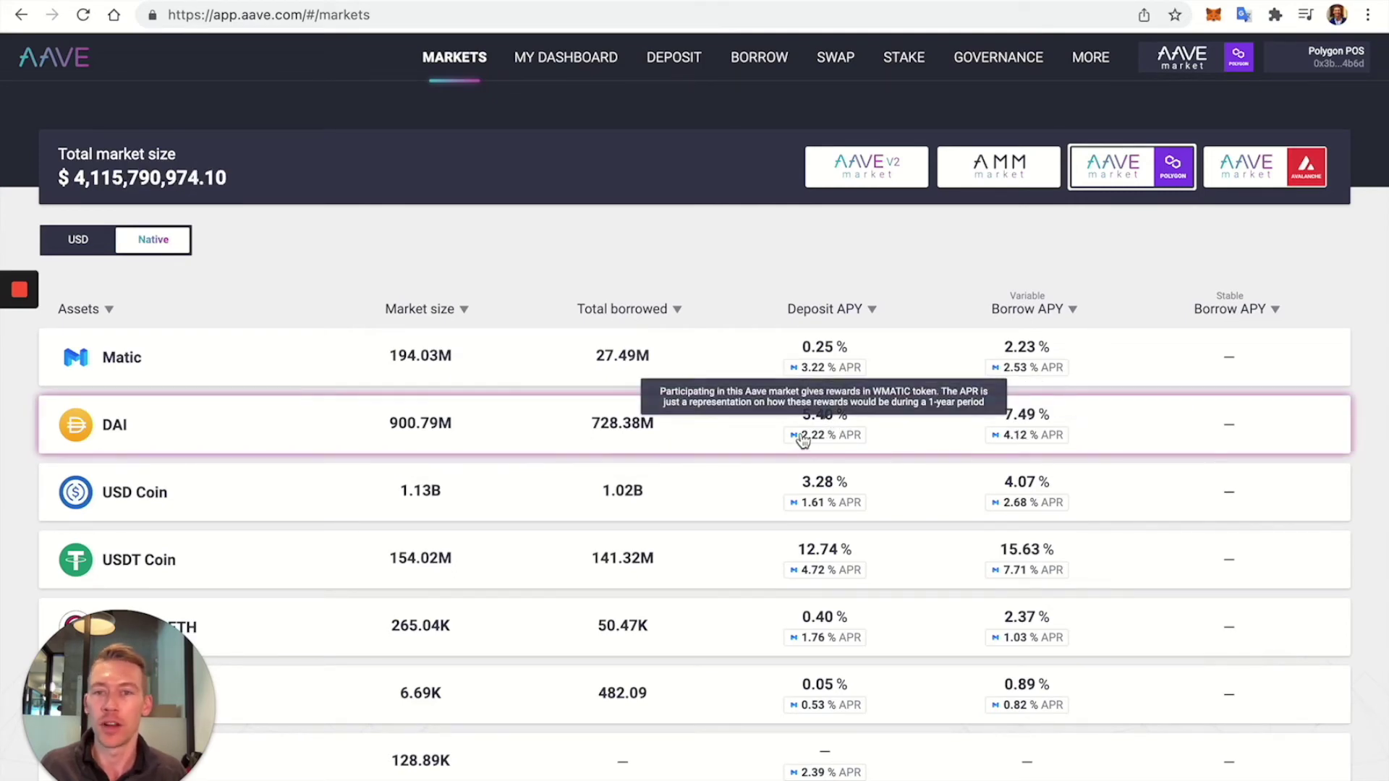
left_click(581, 81)
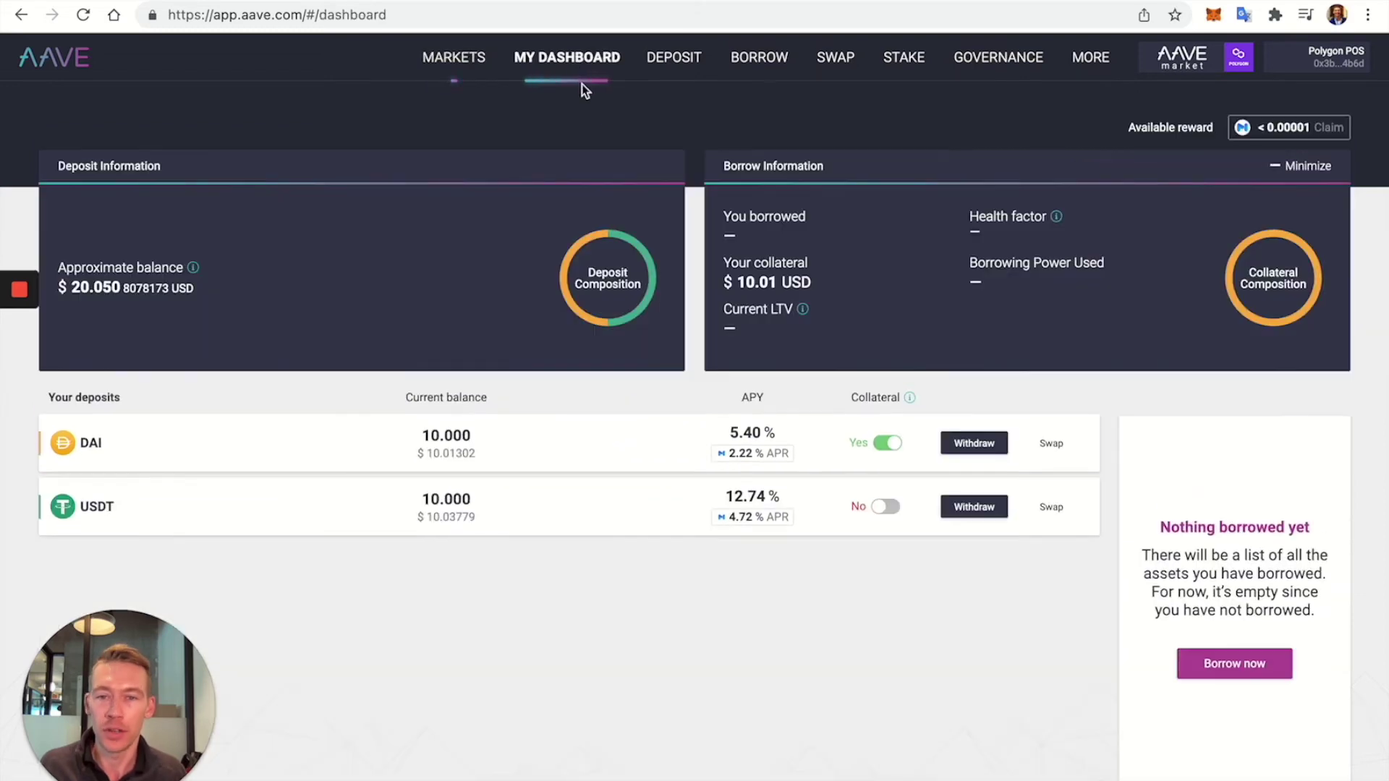
mouse_move(712, 465)
Open the borrow form for DAI from the list of assets available to borrow.
left_click(771, 68)
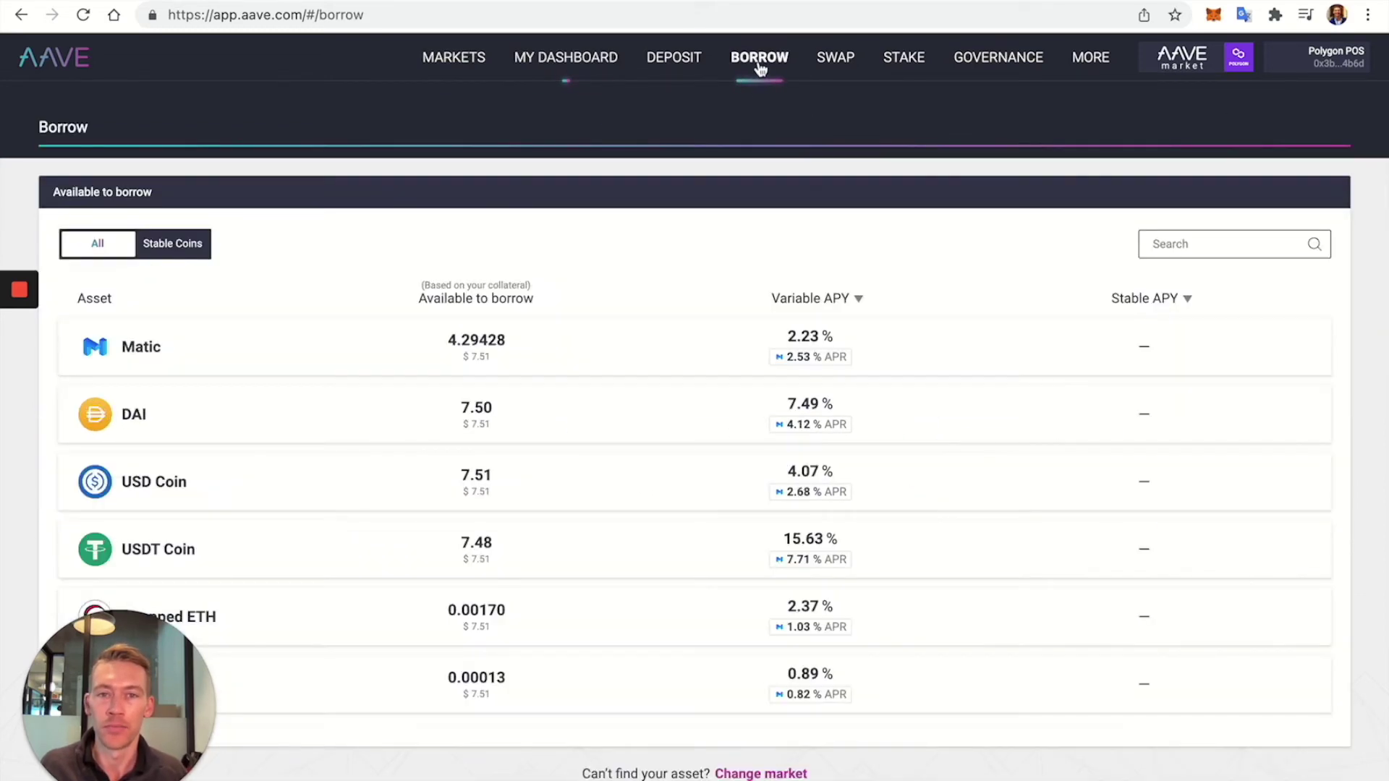
left_click(23, 353)
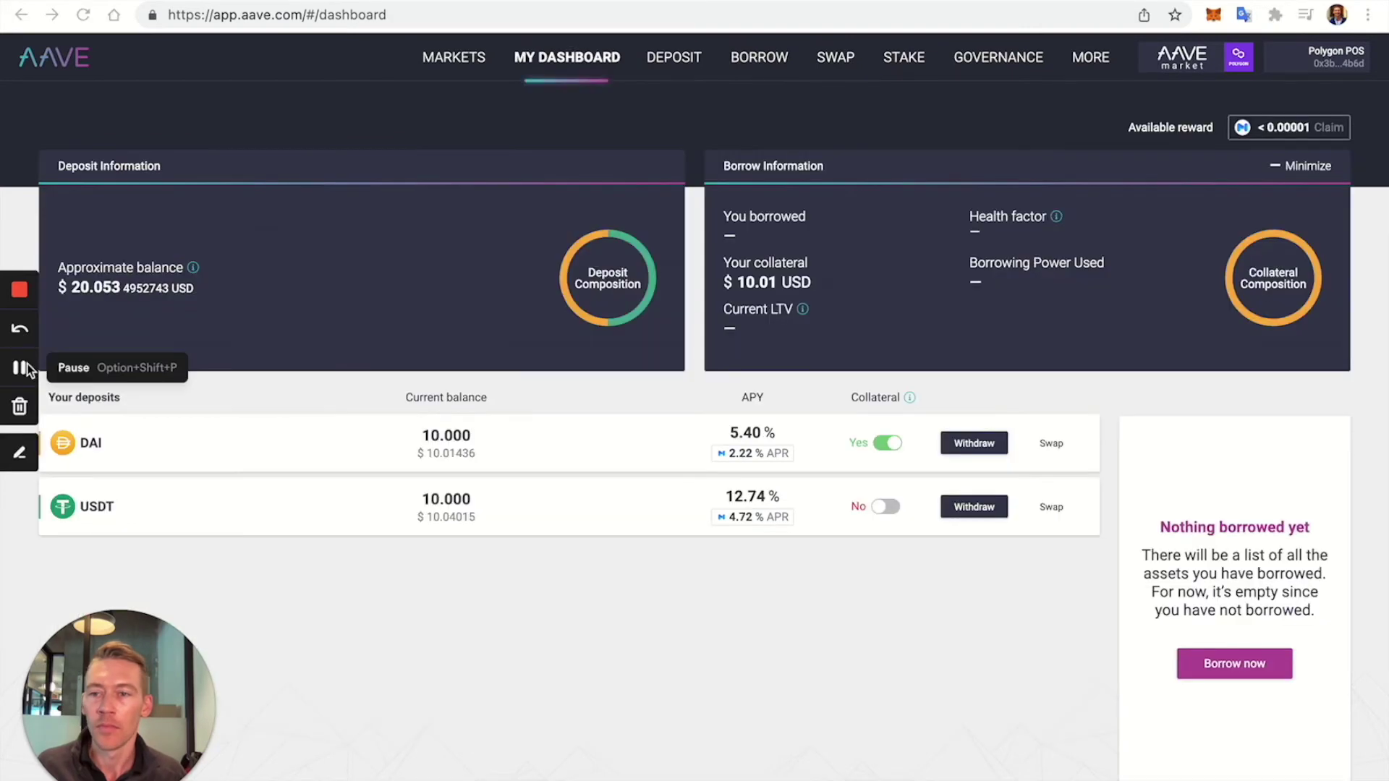
left_click(775, 65)
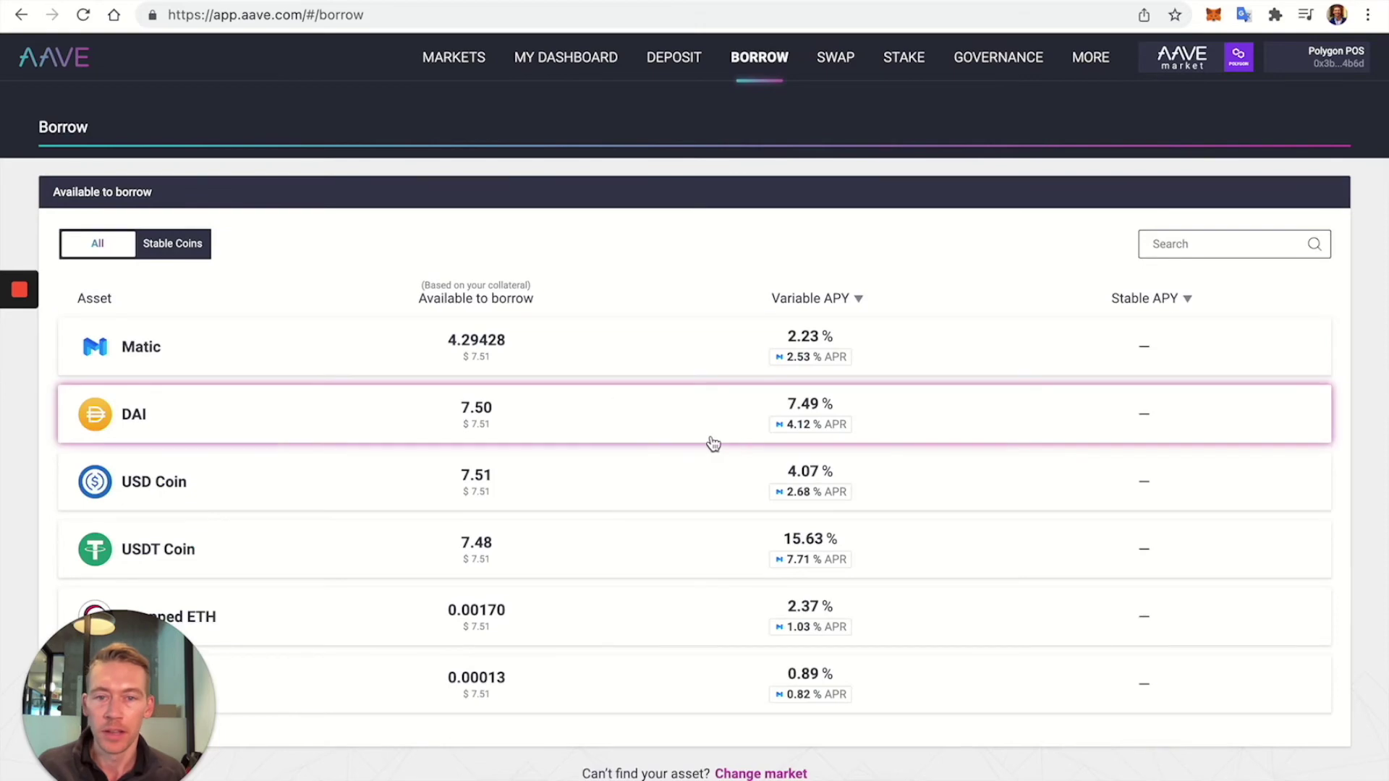
scroll(645, 369, "down", 1)
left_click(698, 457)
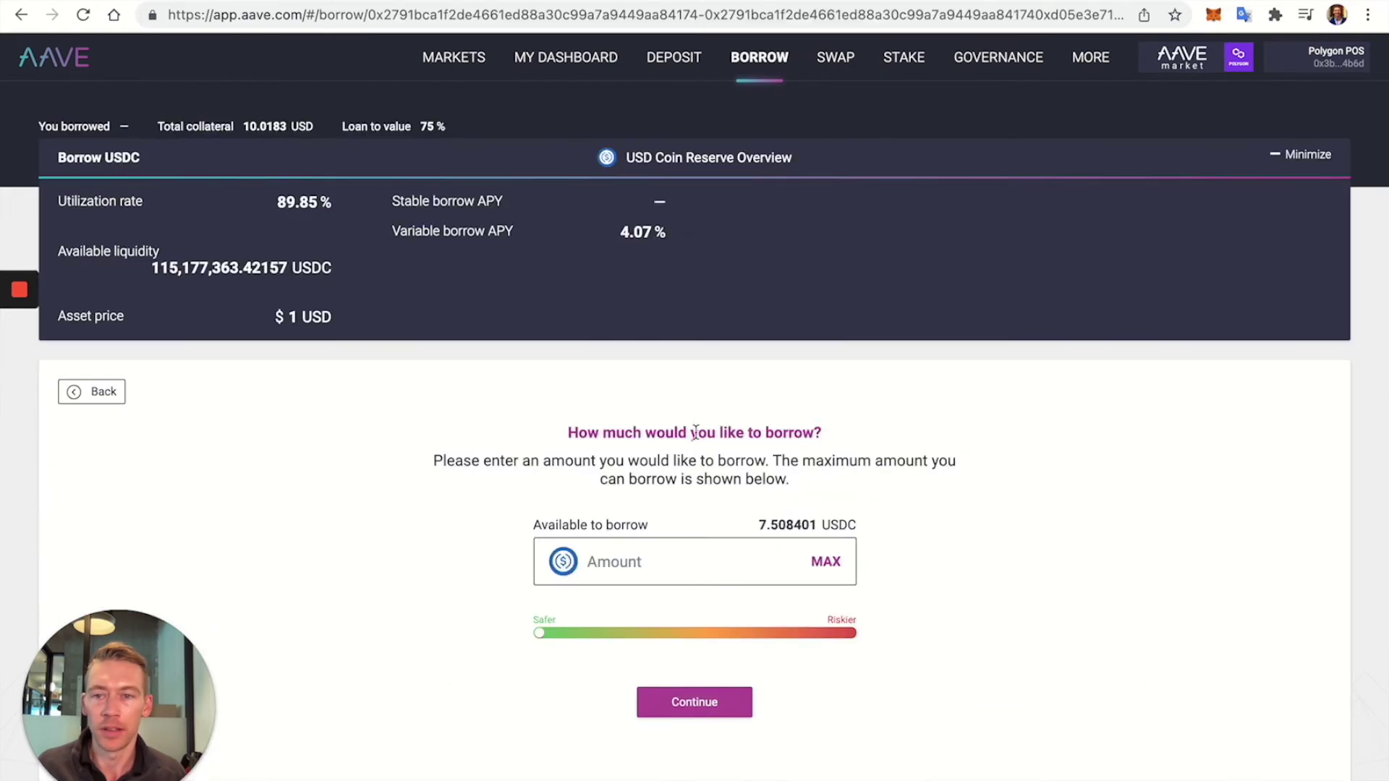
left_click(100, 391)
left_click(727, 426)
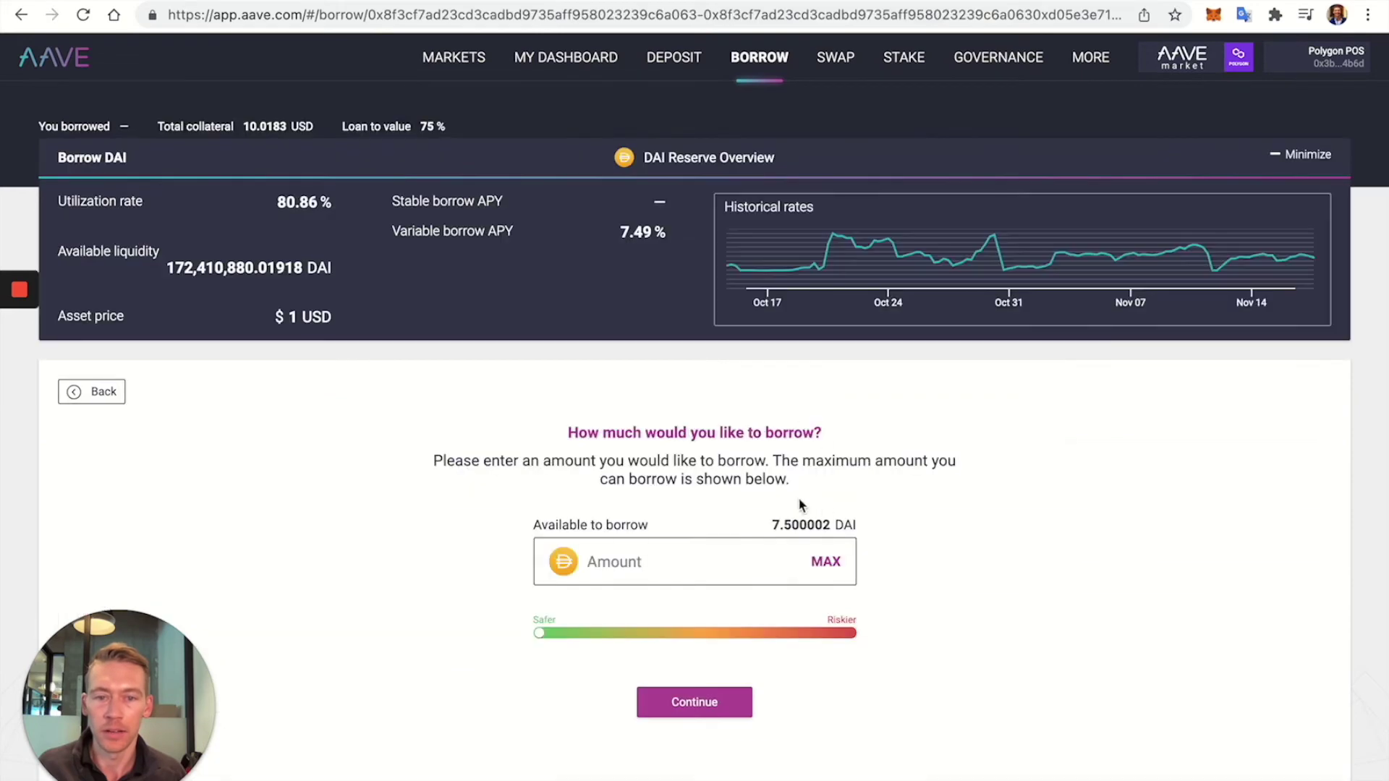
Try different risk levels for the DAI loan, up to the riskiest, and set the borrow amount to about 5.775 DAI.
left_click_drag(535, 634, 902, 641)
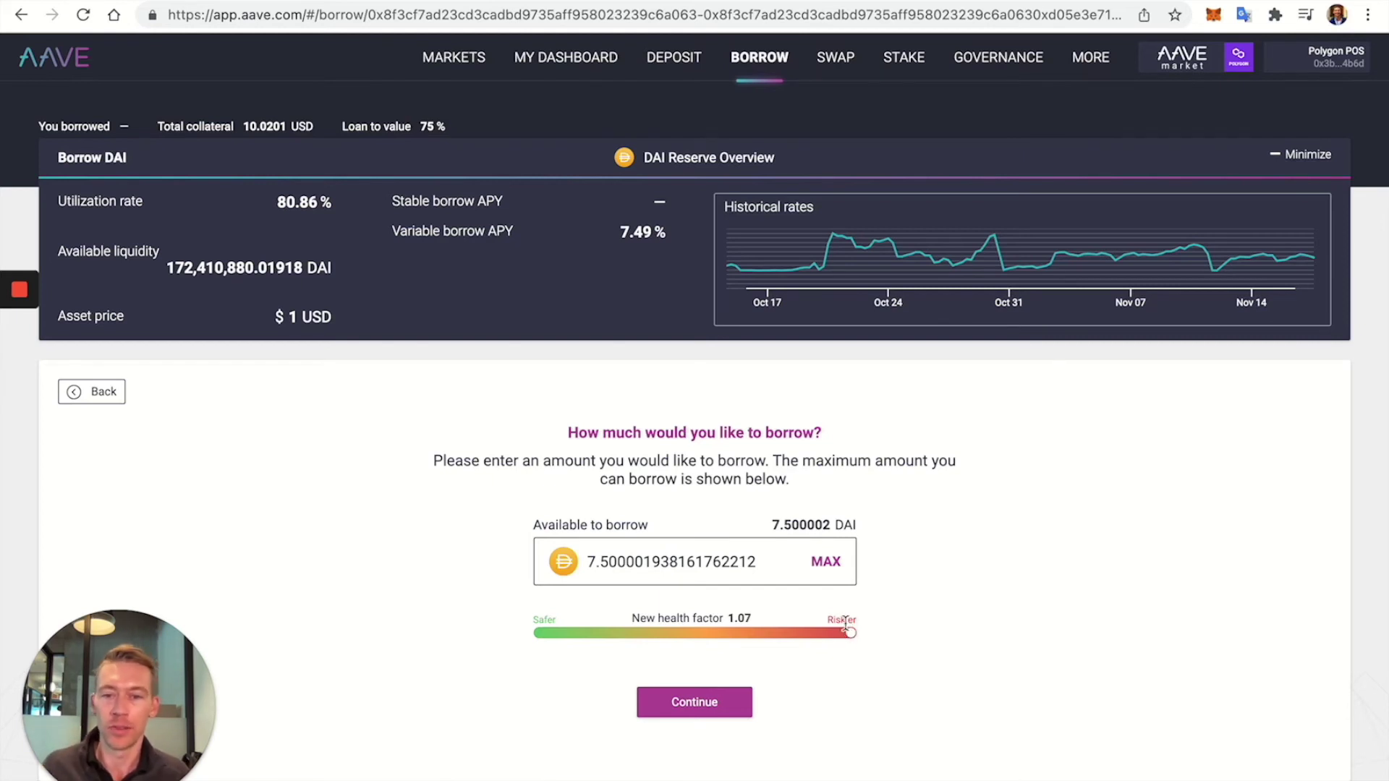
left_click_drag(851, 632, 765, 634)
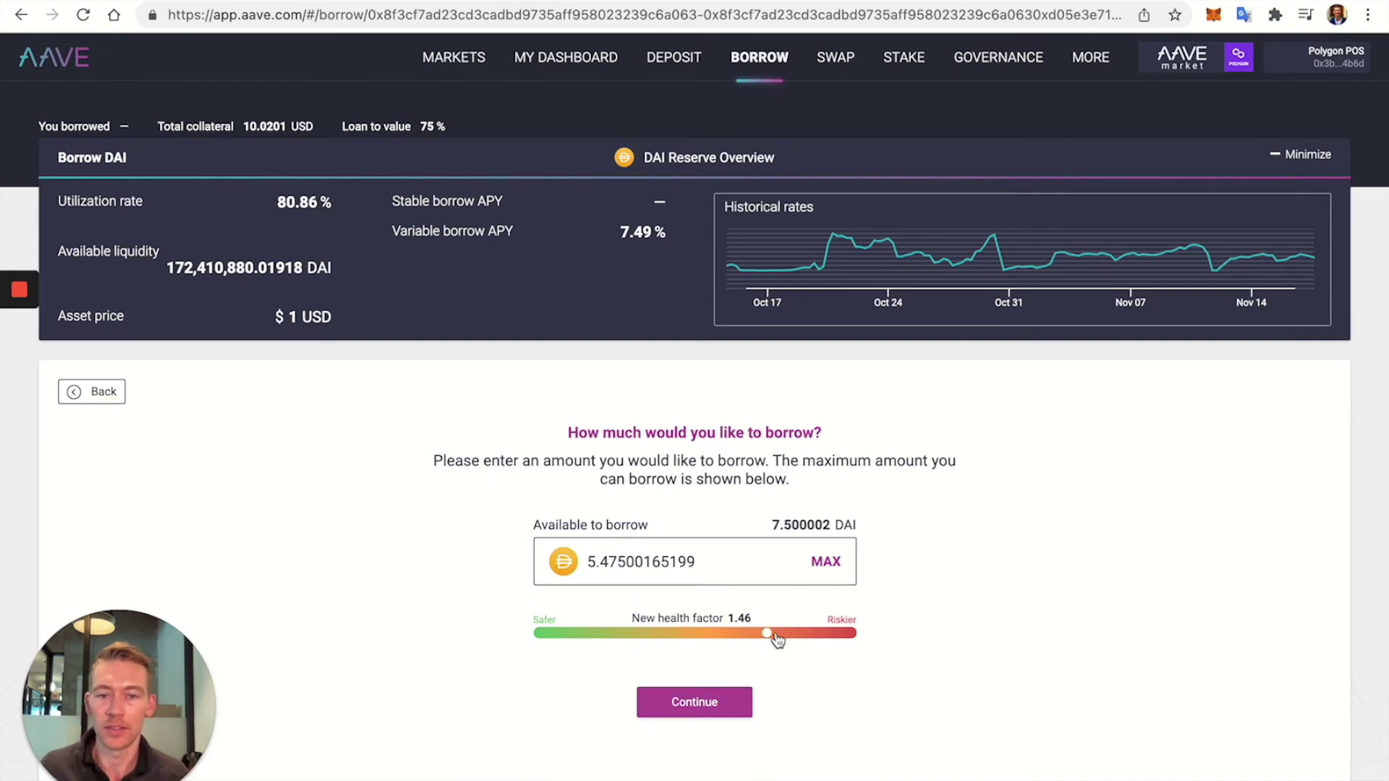
mouse_move(765, 632)
left_mouse_down()
mouse_move(789, 634)
mouse_move(752, 633)
mouse_move(777, 633)
left_mouse_up()
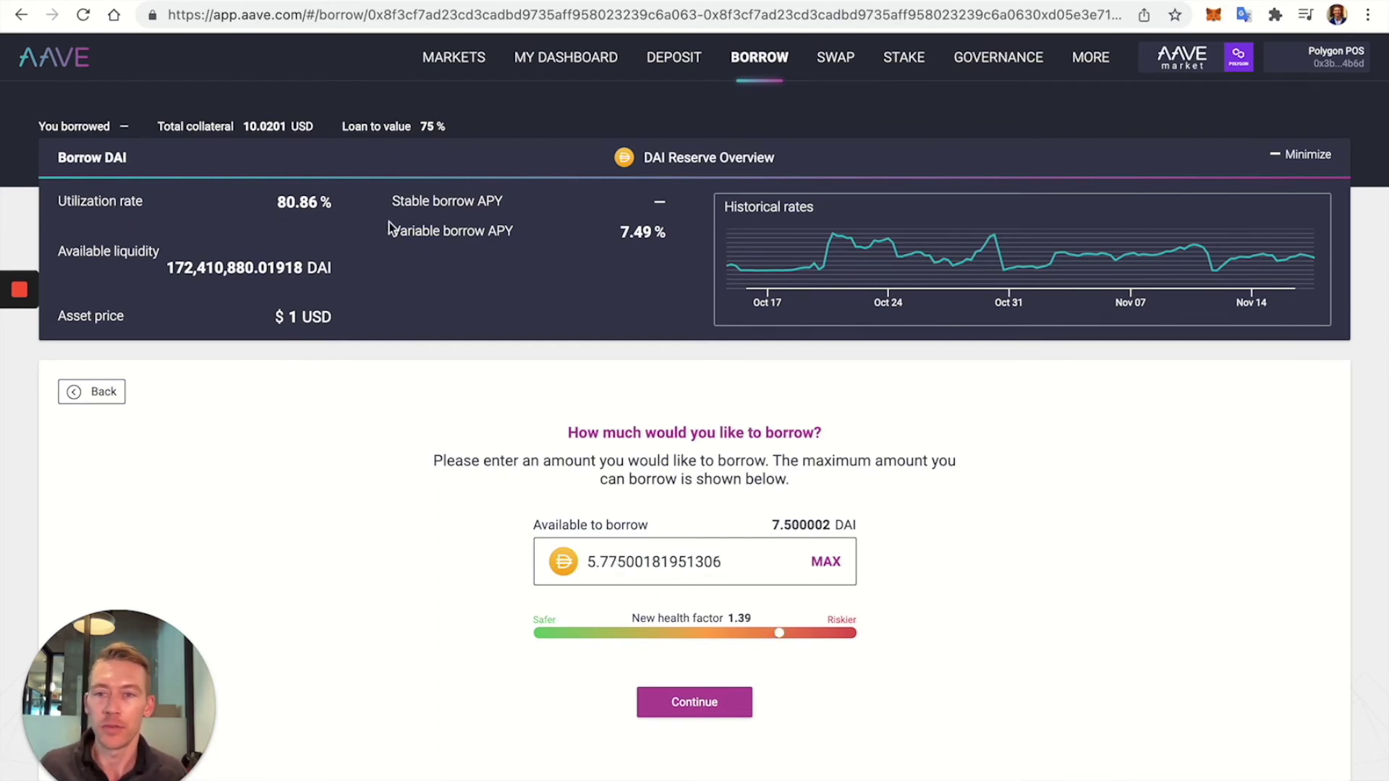
Try the riskiest level and a safer one for the DAI loan, and set the borrow amount to 5 DAI.
left_click_drag(787, 643, 848, 633)
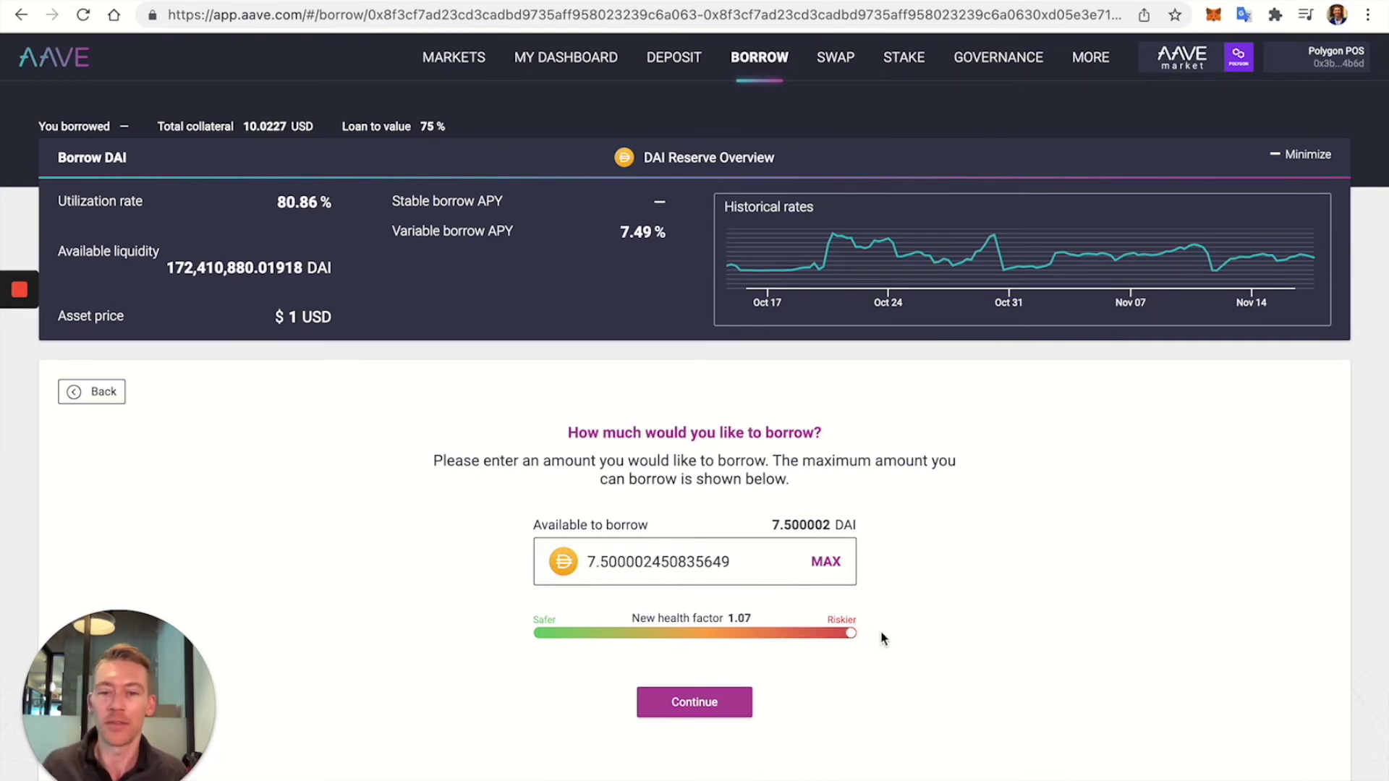
mouse_move(852, 633)
left_mouse_down()
mouse_move(718, 635)
mouse_move(748, 637)
left_mouse_up()
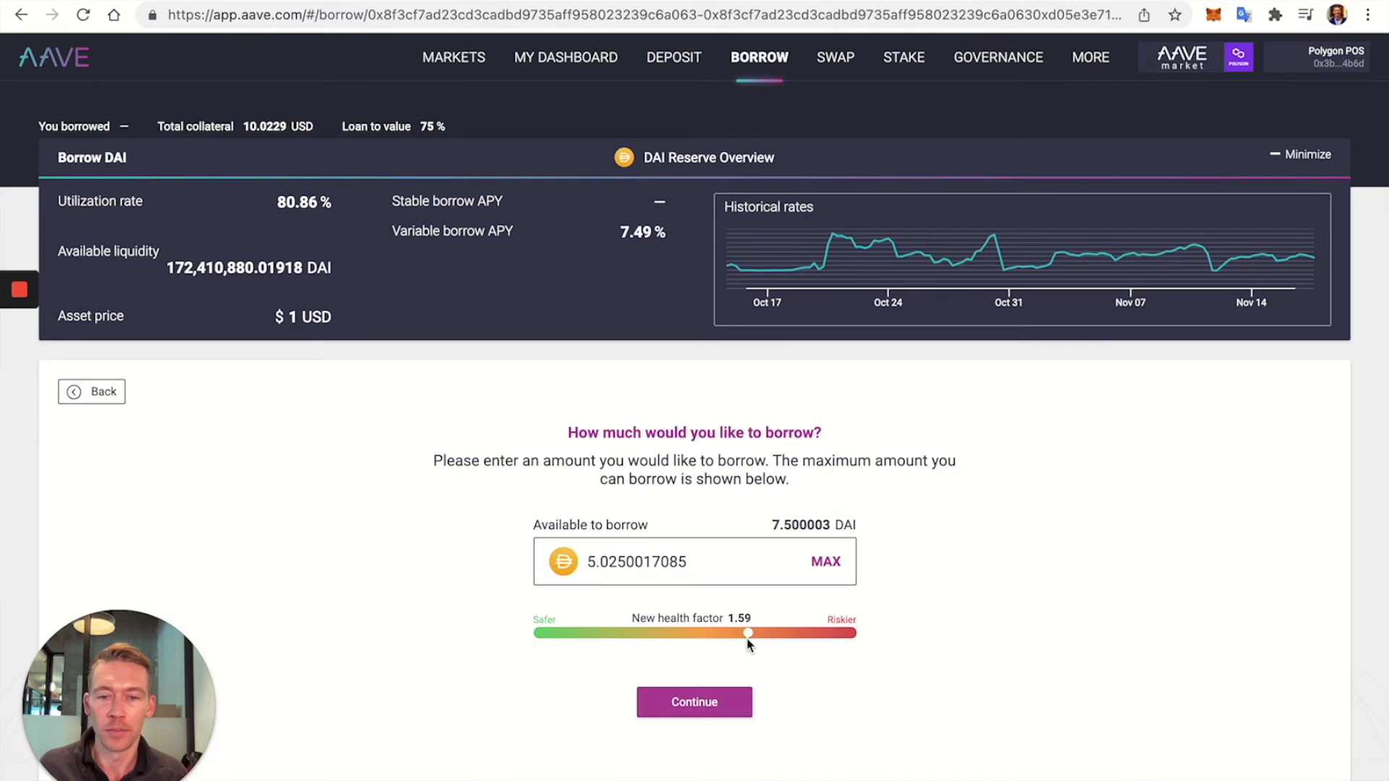
left_click(790, 562)
double_click(702, 563)
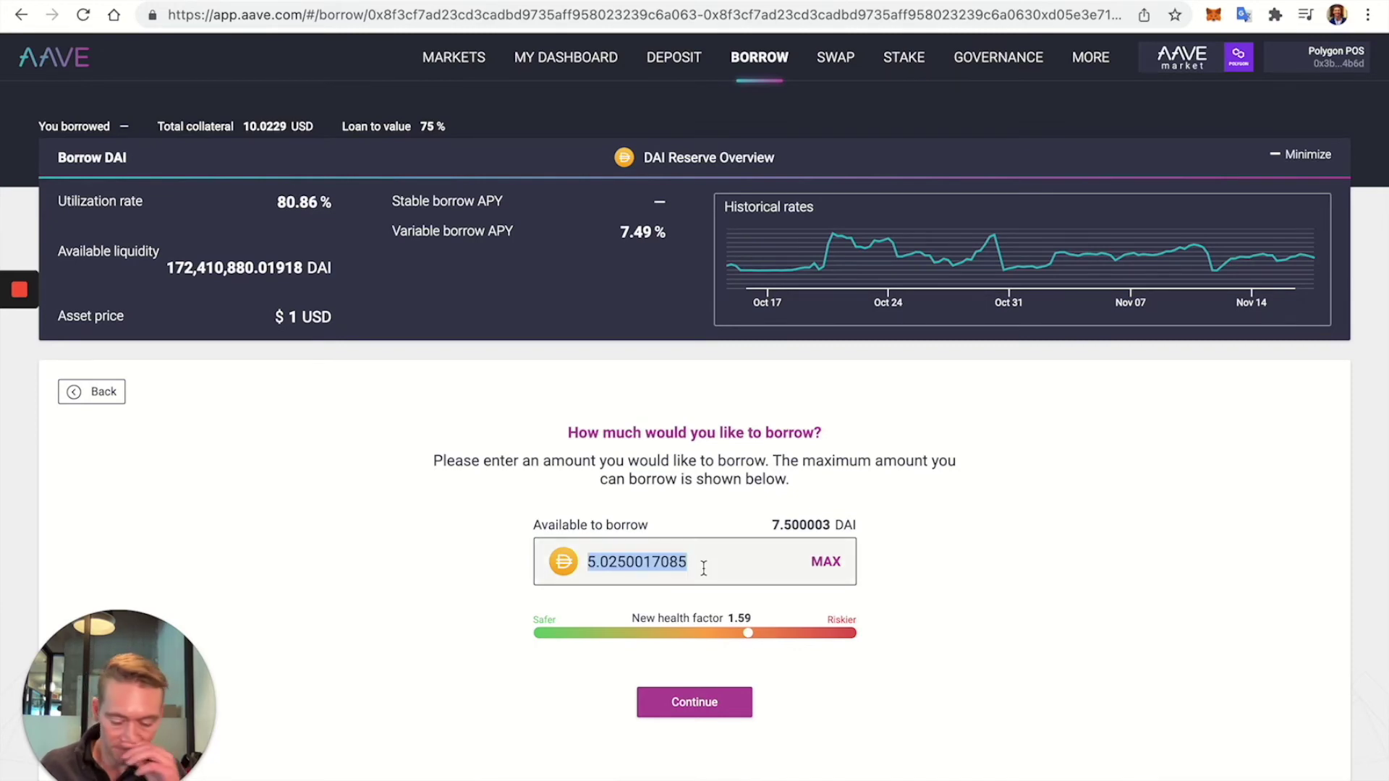
type("6")
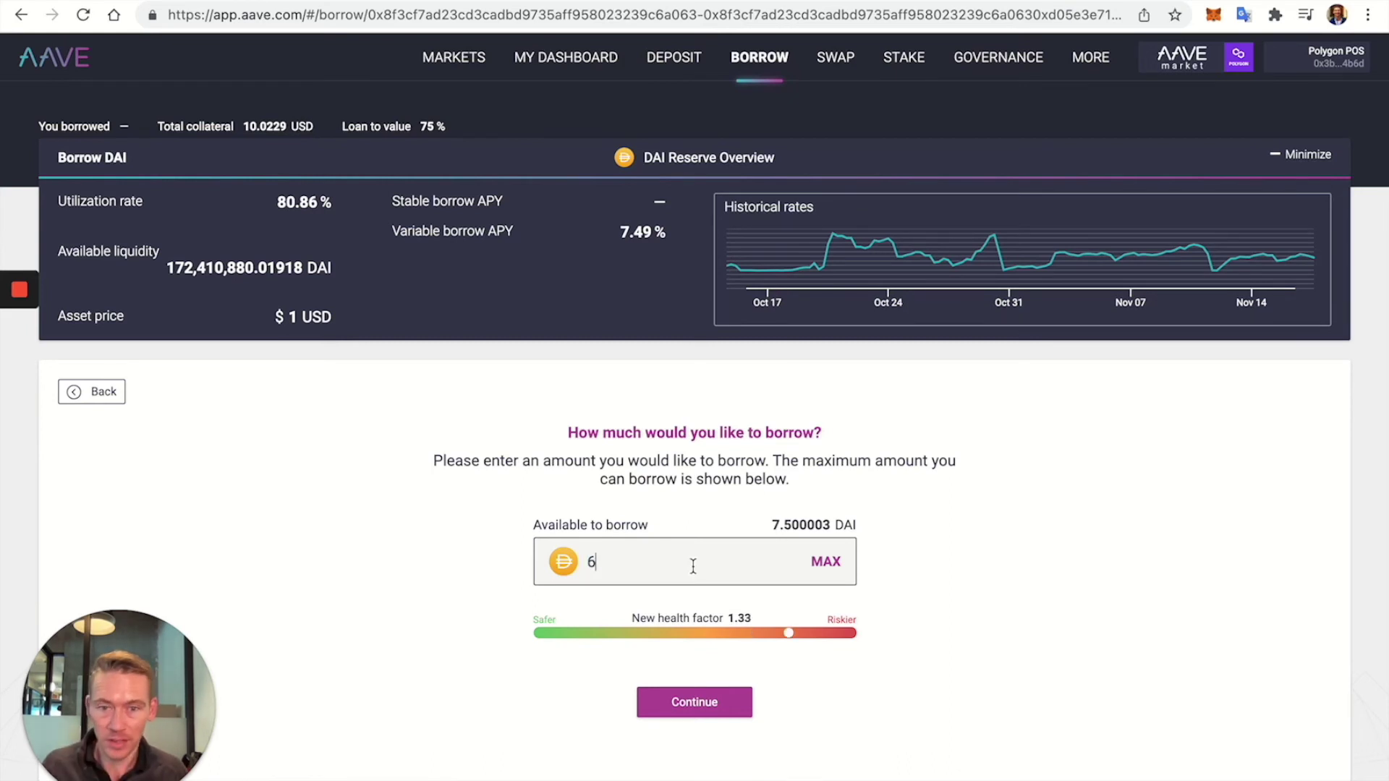
key("BackSpace")
type("5")
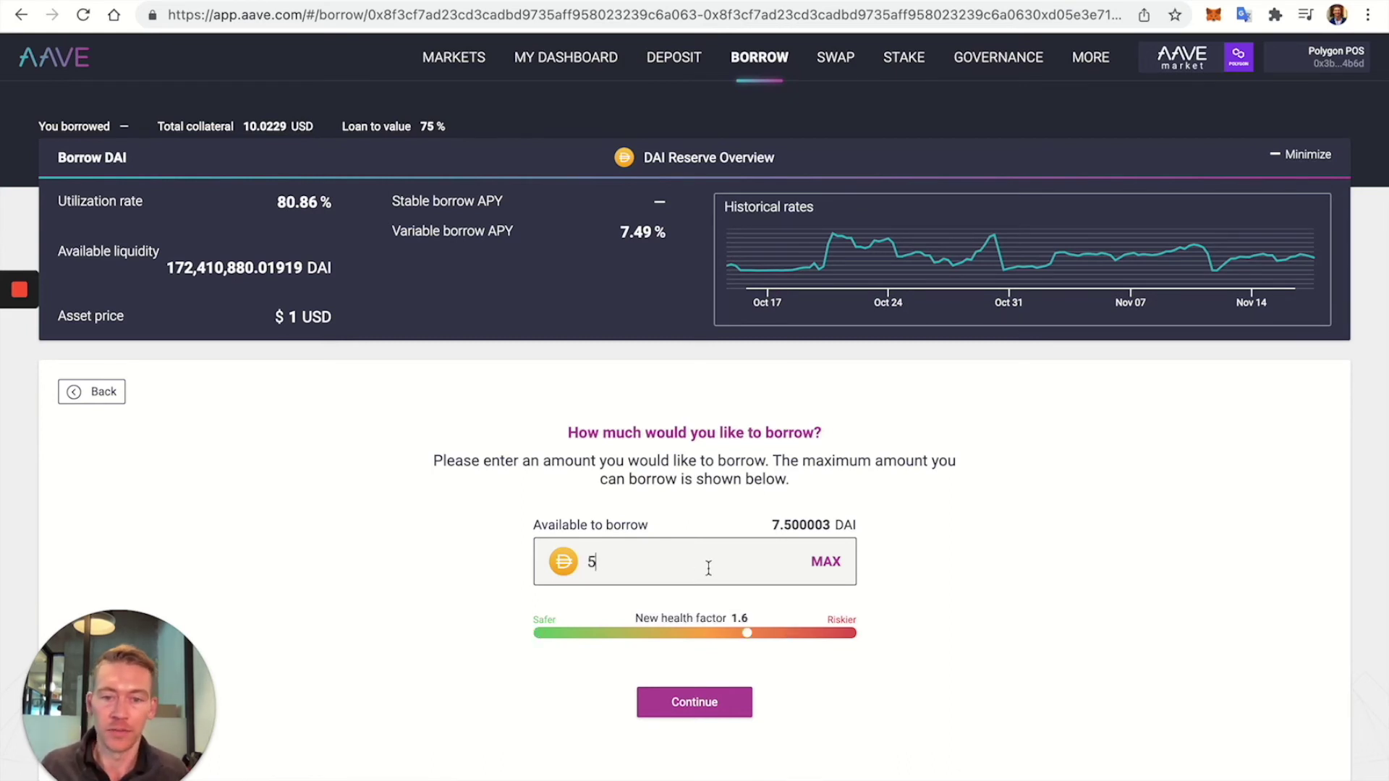
Borrow the 5 DAI at the variable APY and confirm the transaction in the wallet.
left_click(719, 707)
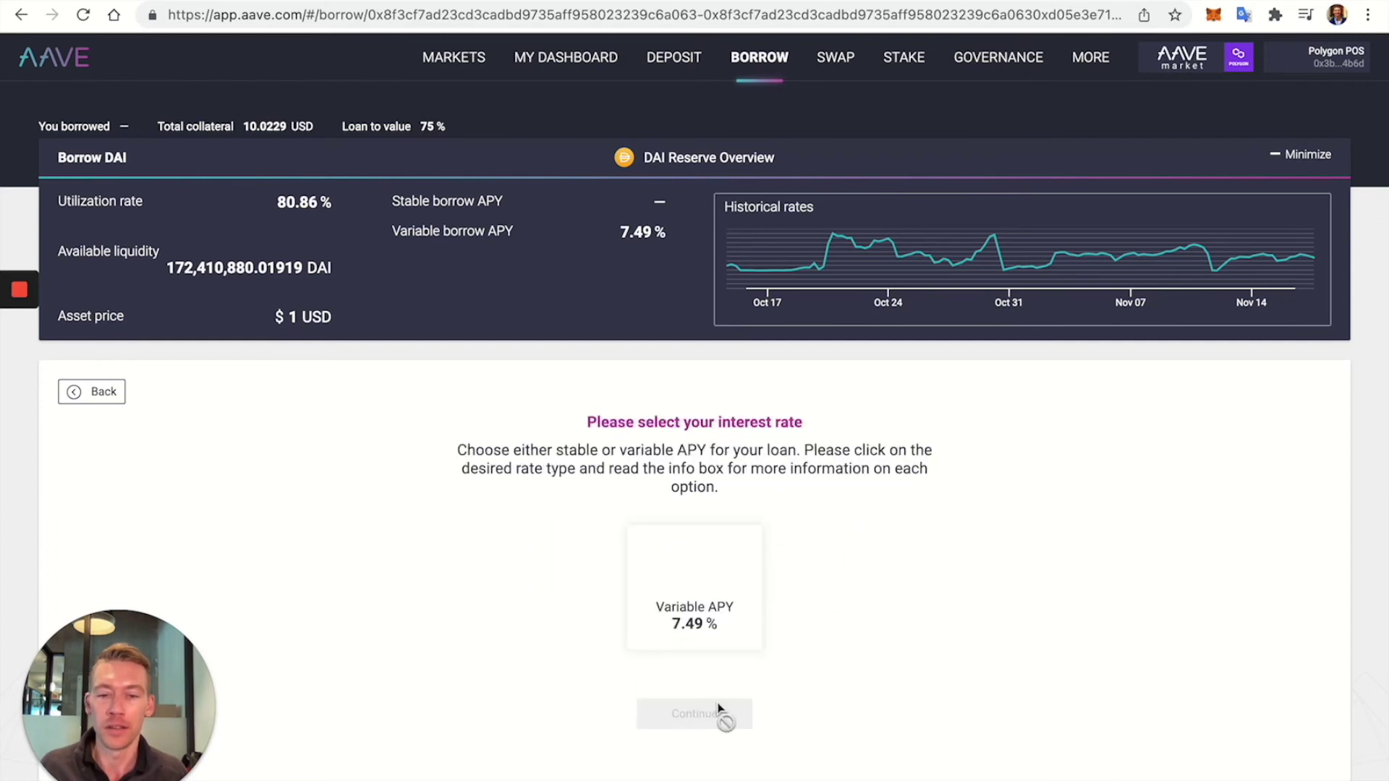
left_click(716, 604)
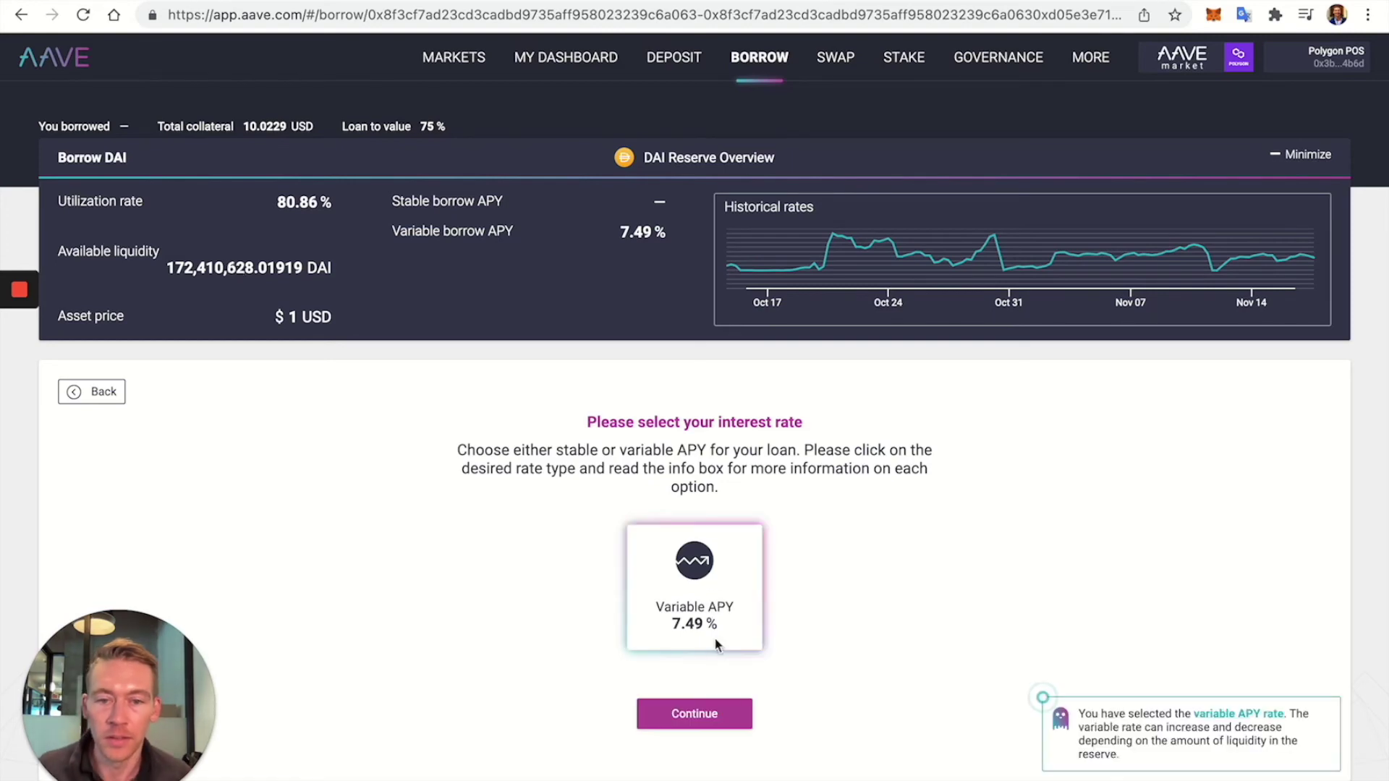
left_click(711, 723)
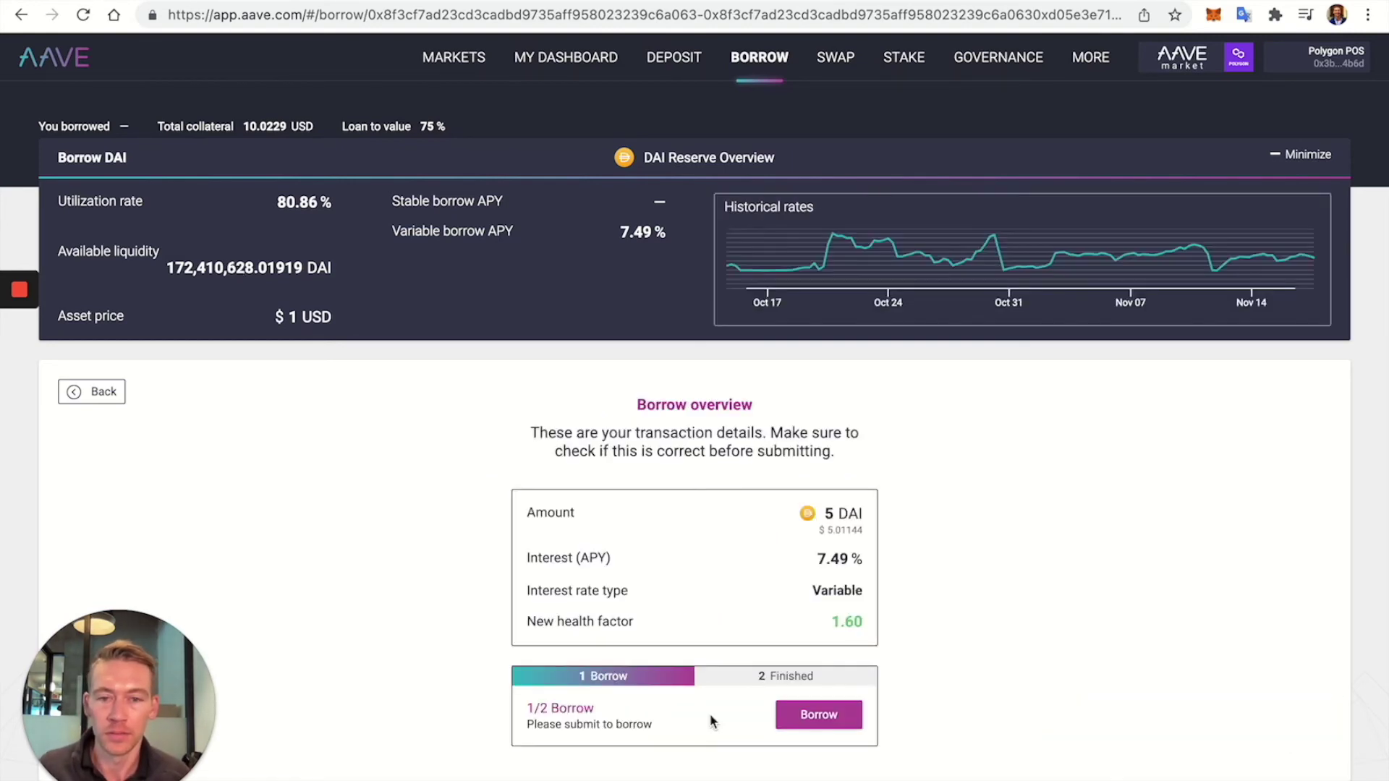
left_click(816, 716)
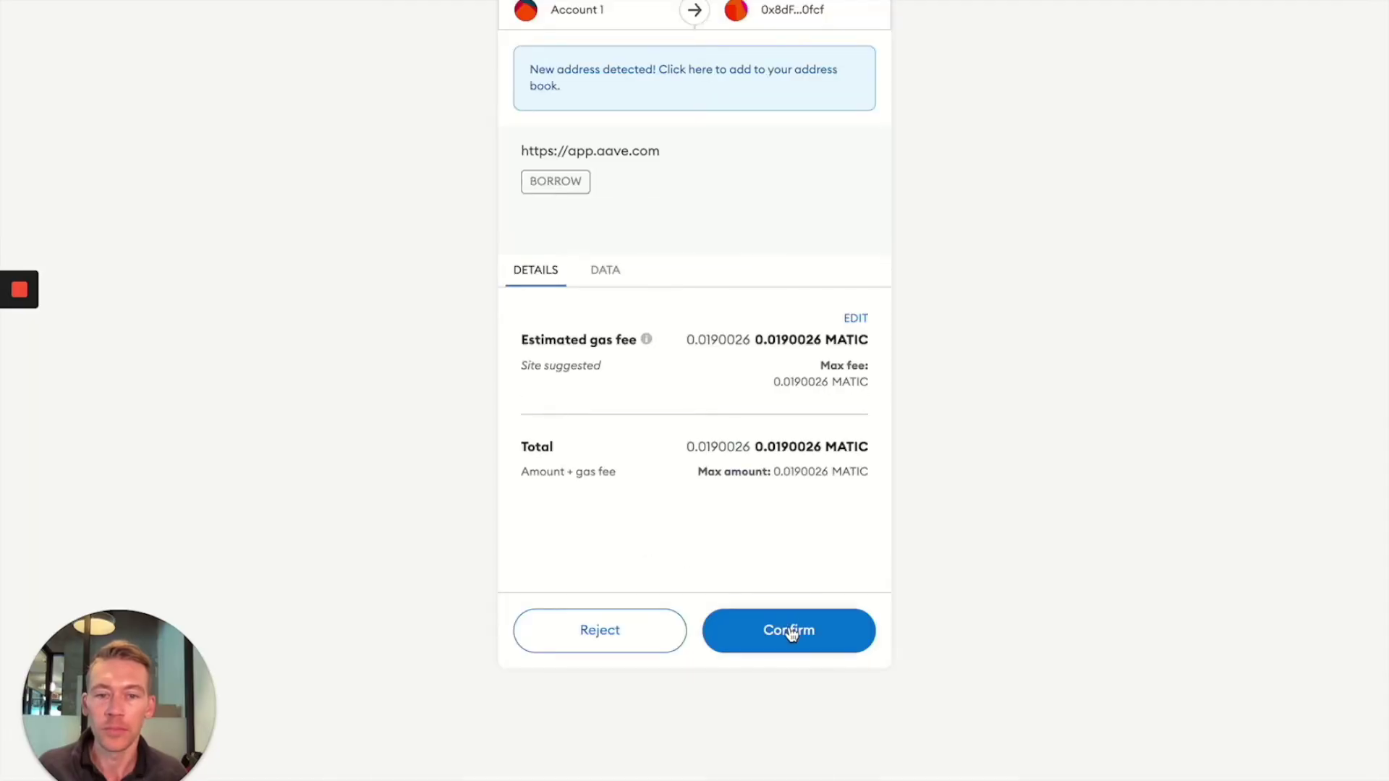
left_click(788, 635)
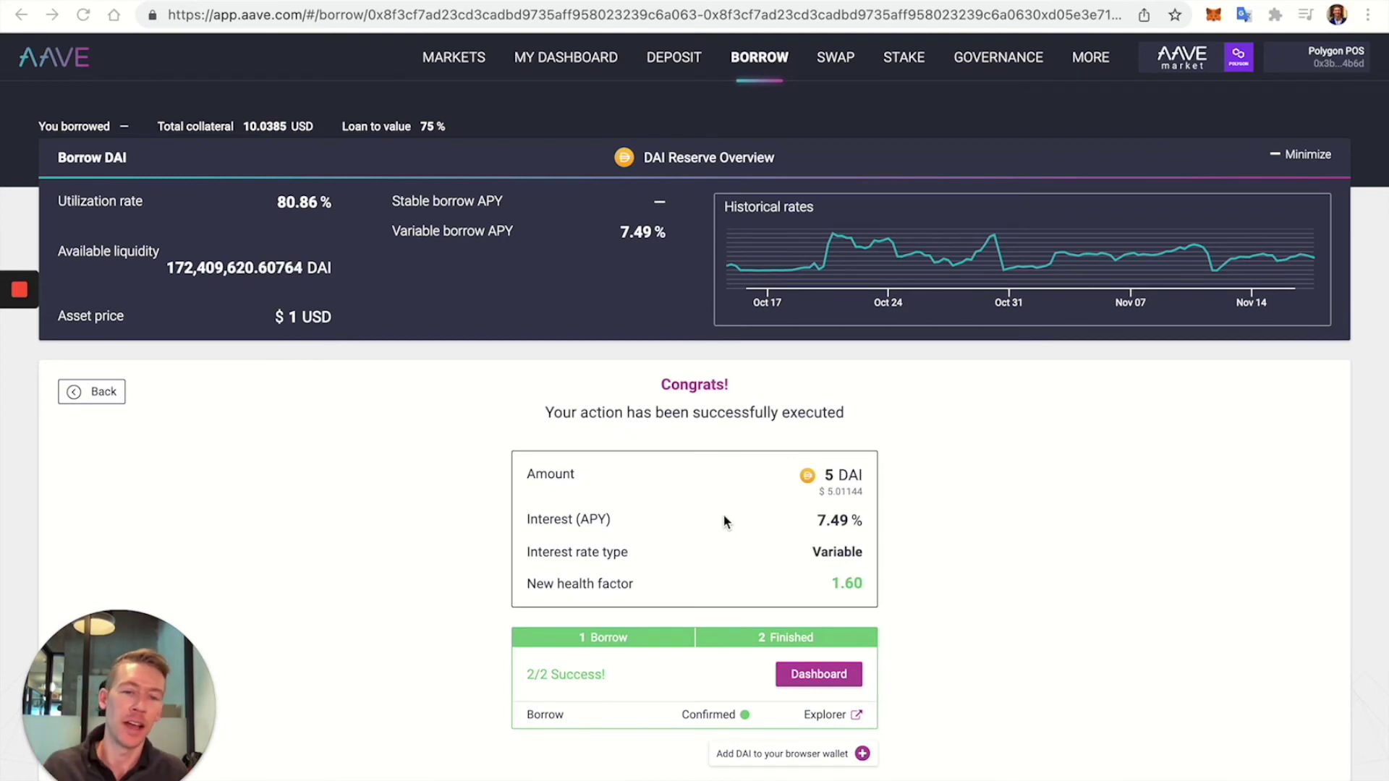
Return to the dashboard, reload it to check the loan, and check the DAI balance in the MetaMask wallet.
left_click(799, 682)
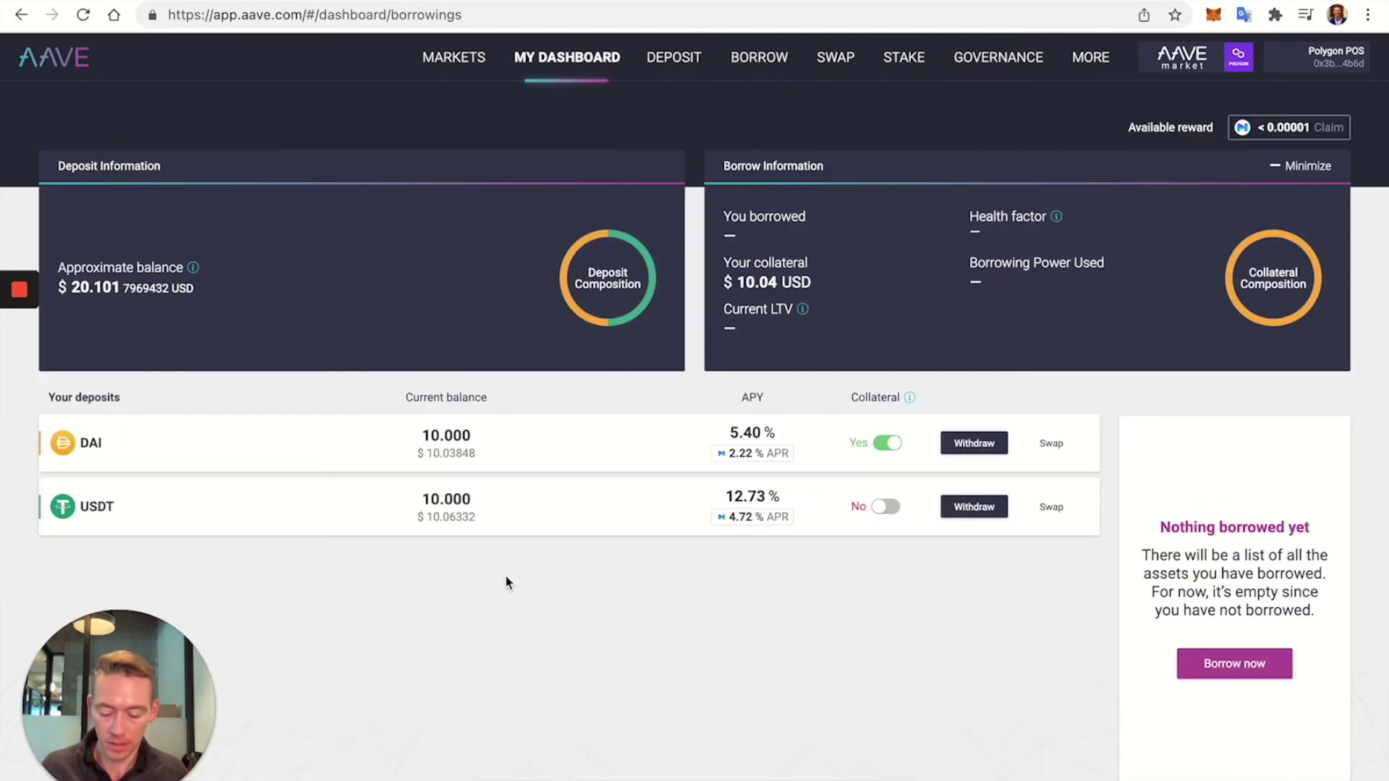
key("super+r")
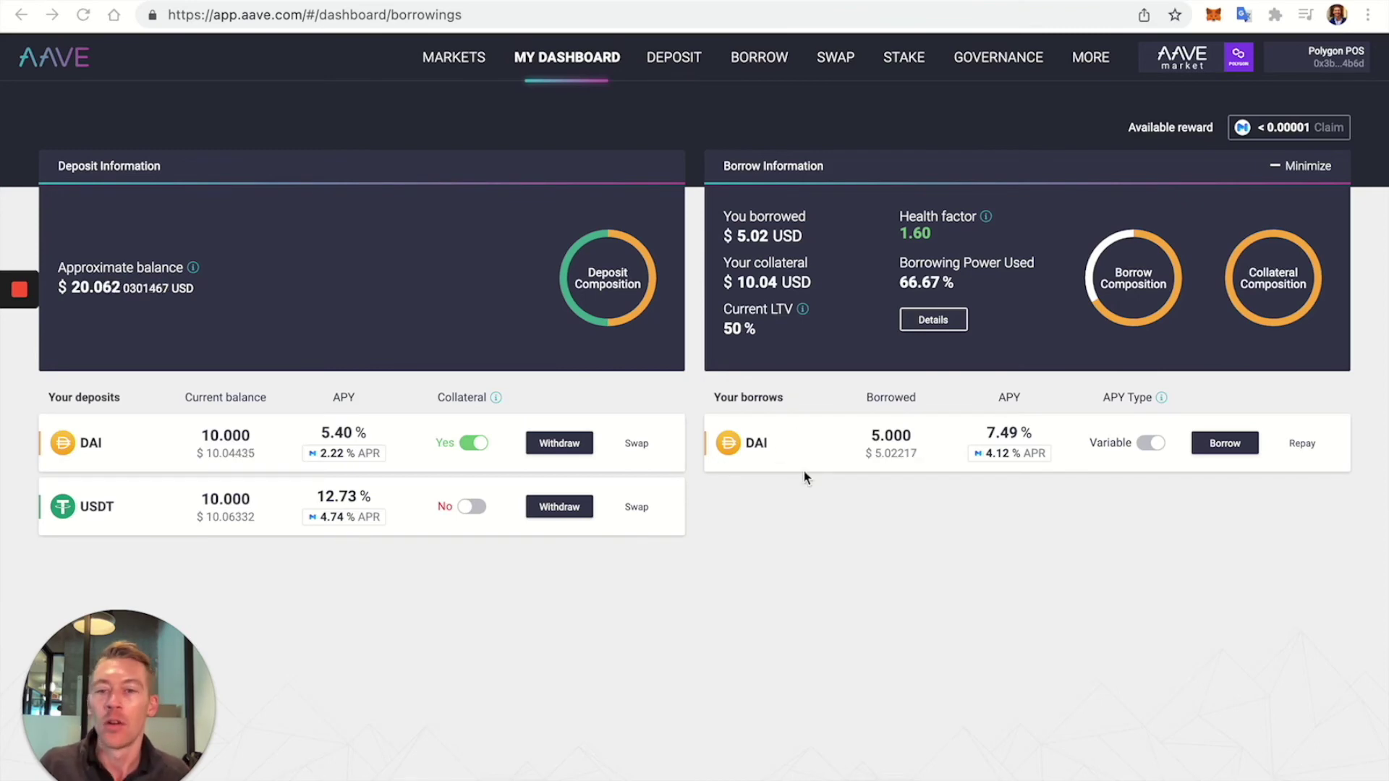
left_click(1212, 14)
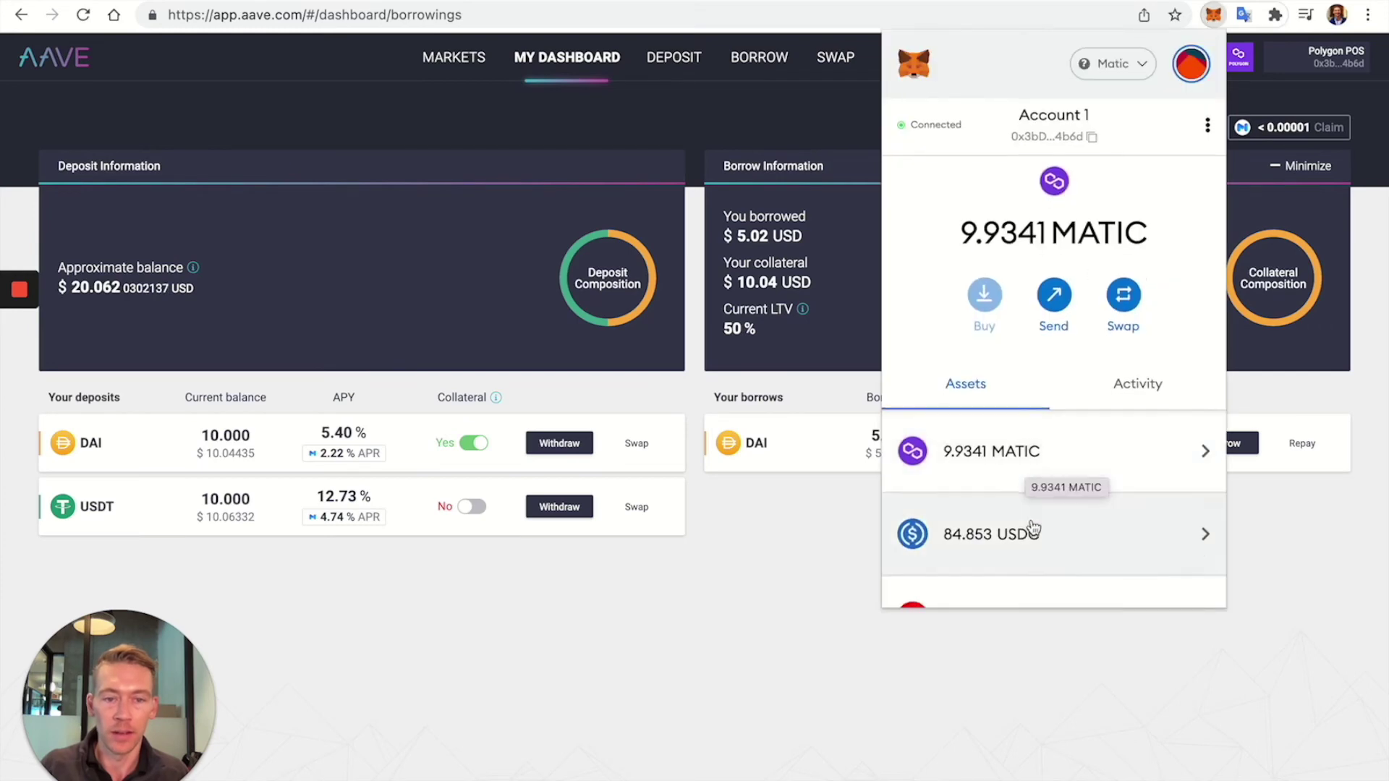
scroll(1033, 530, "down", 2)
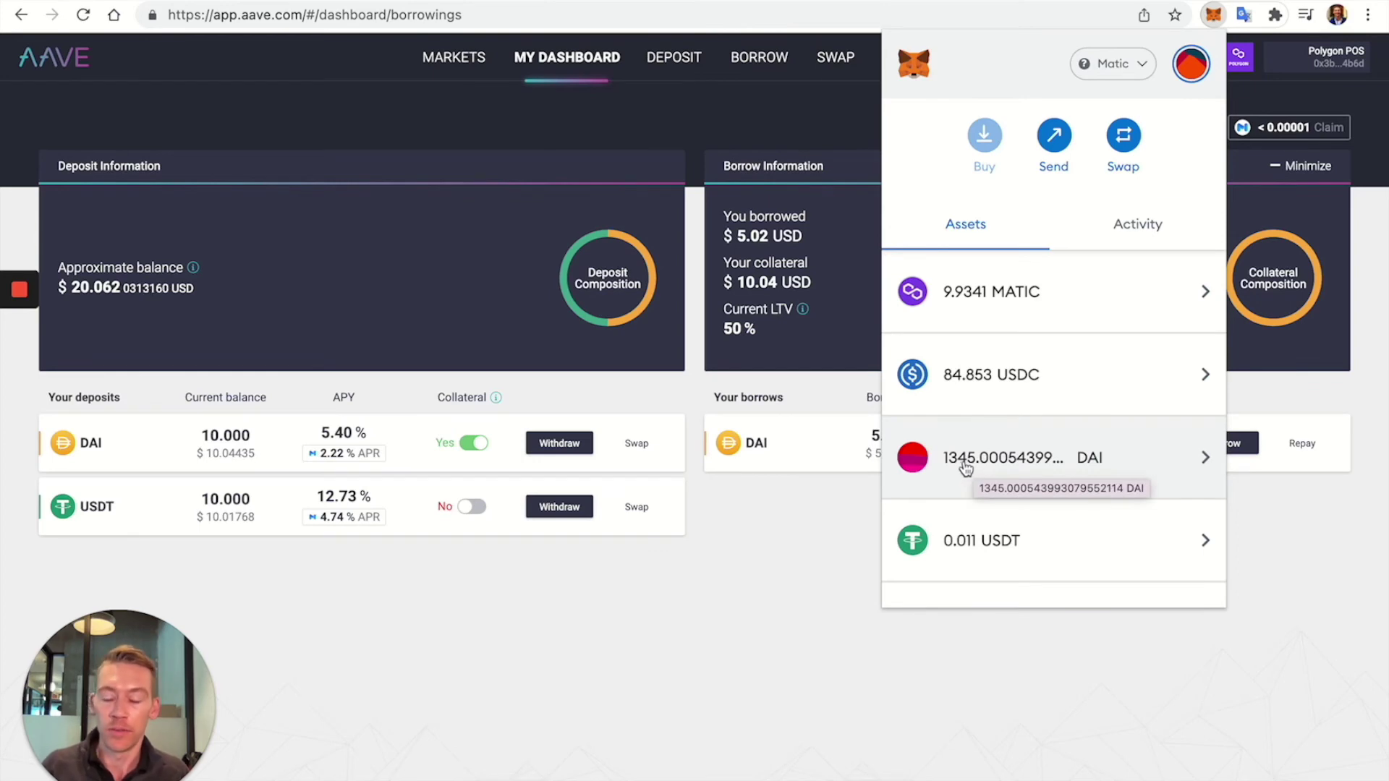
left_click(803, 584)
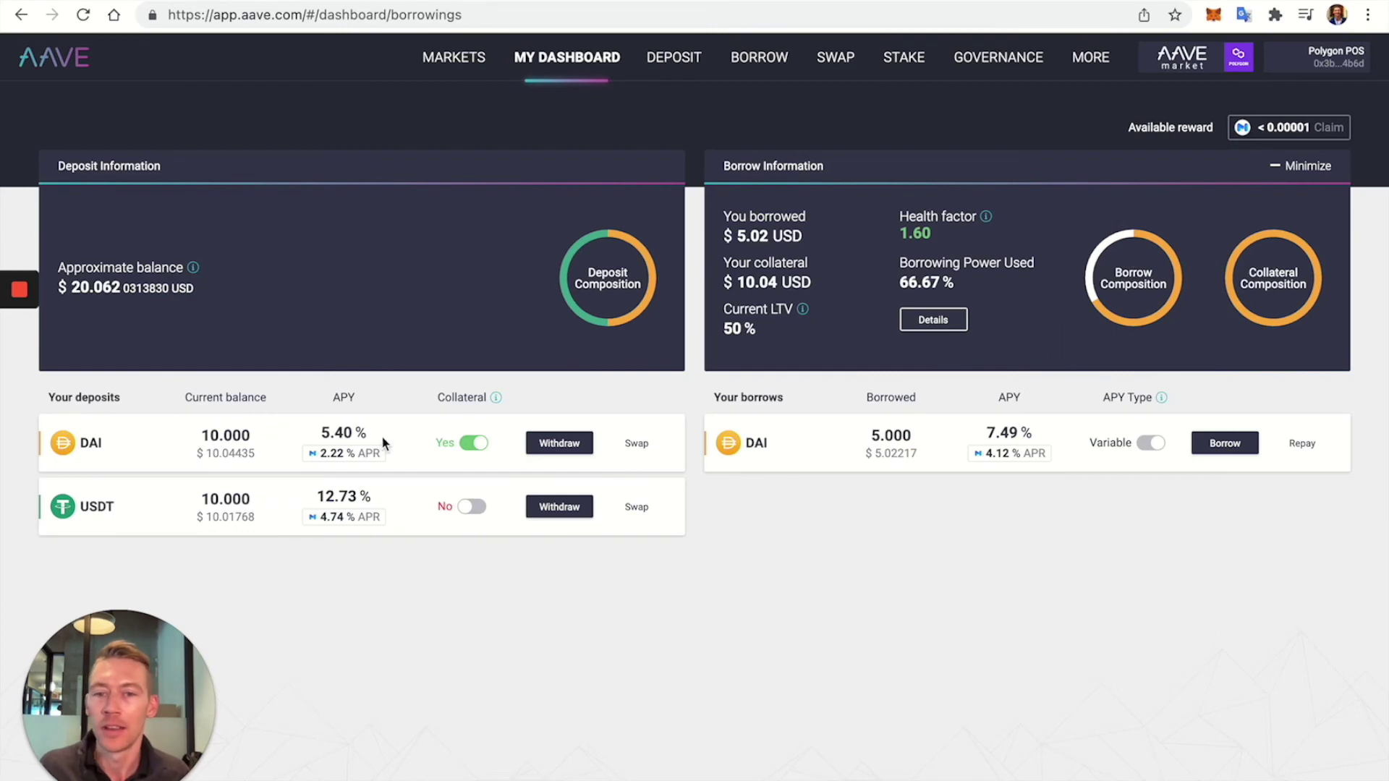
Deposit another 5 DAI as collateral and submit the transaction.
left_click(654, 69)
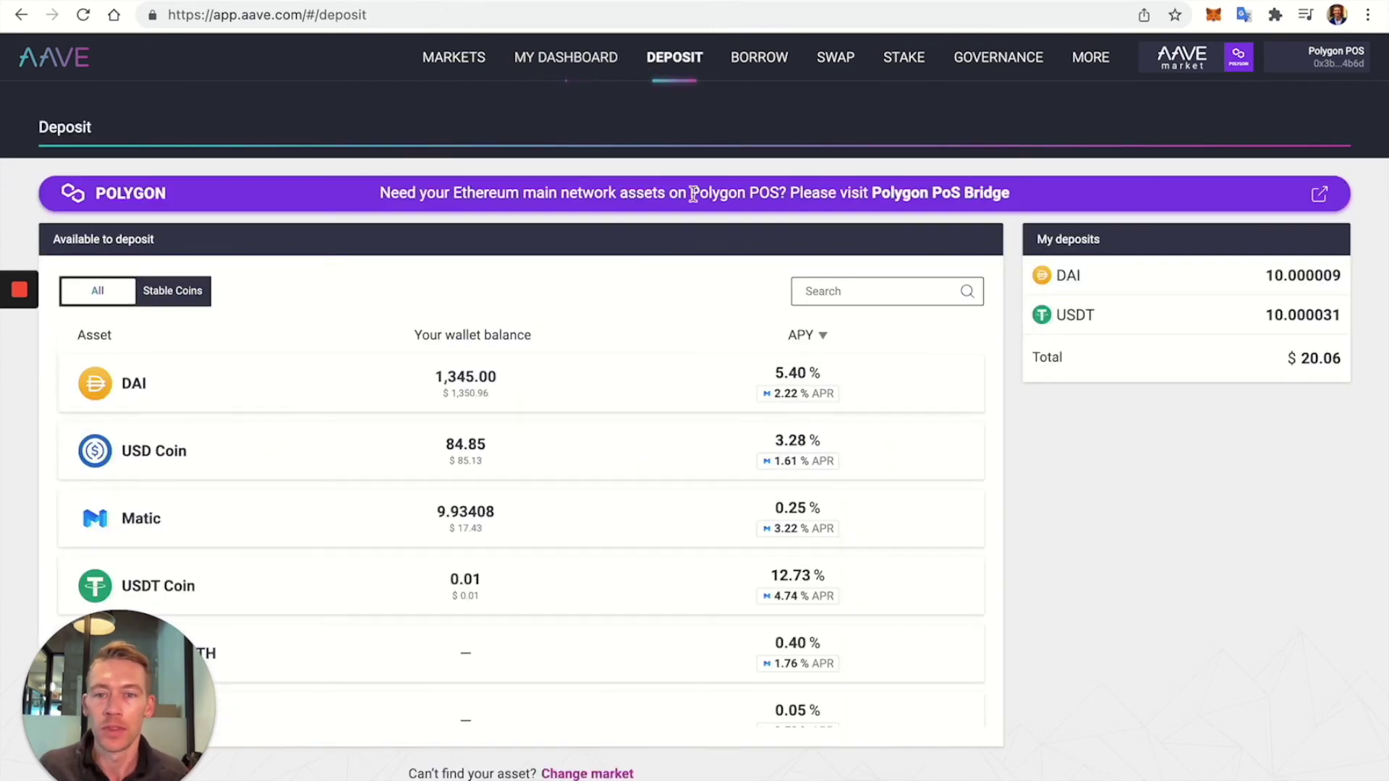
left_click(360, 391)
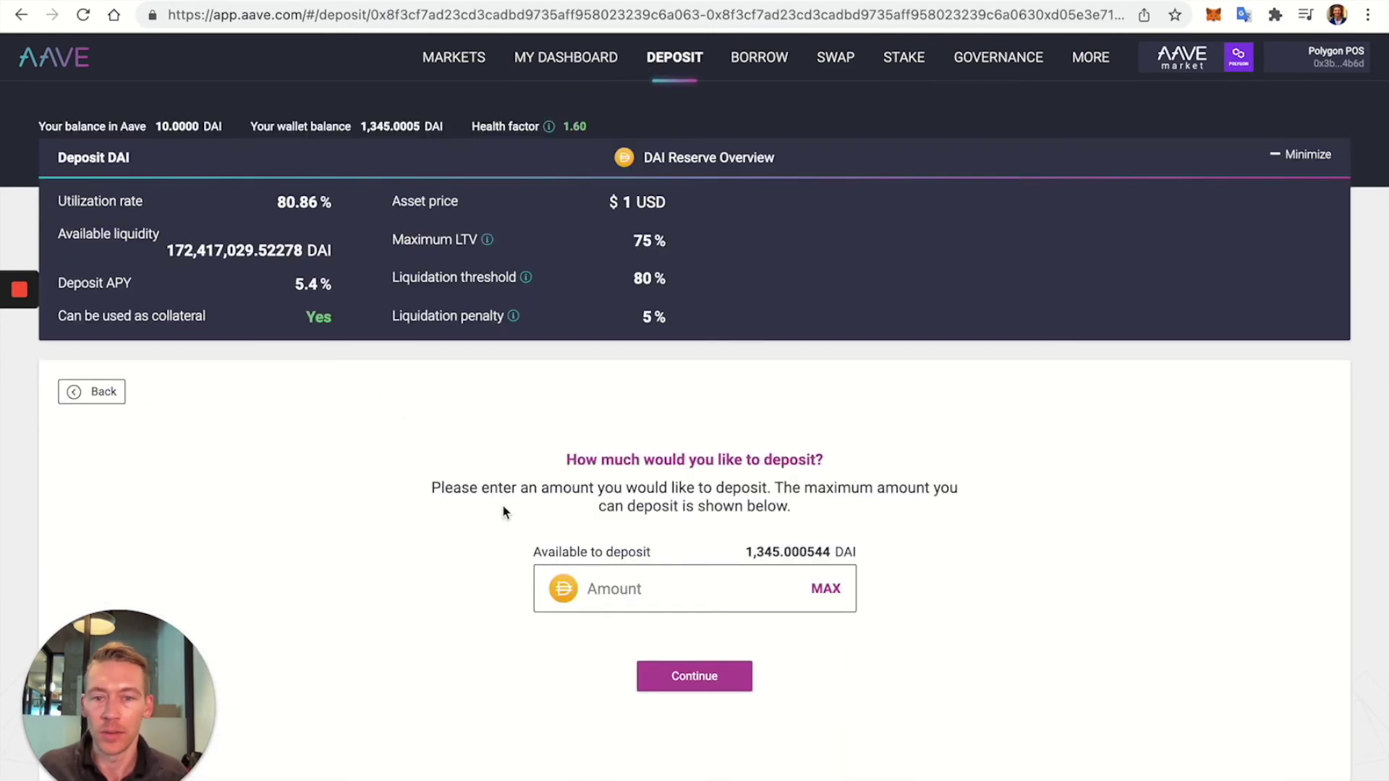
type("5")
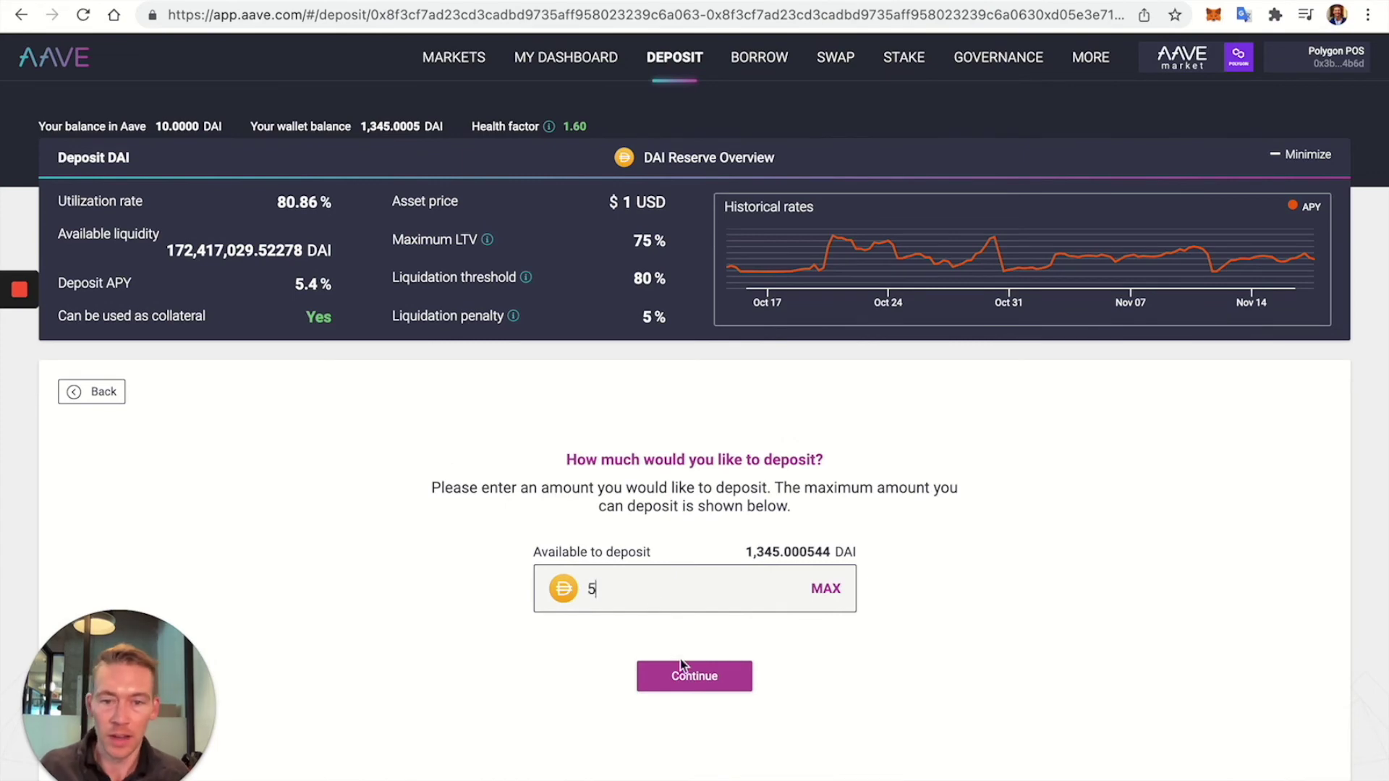
left_click(697, 686)
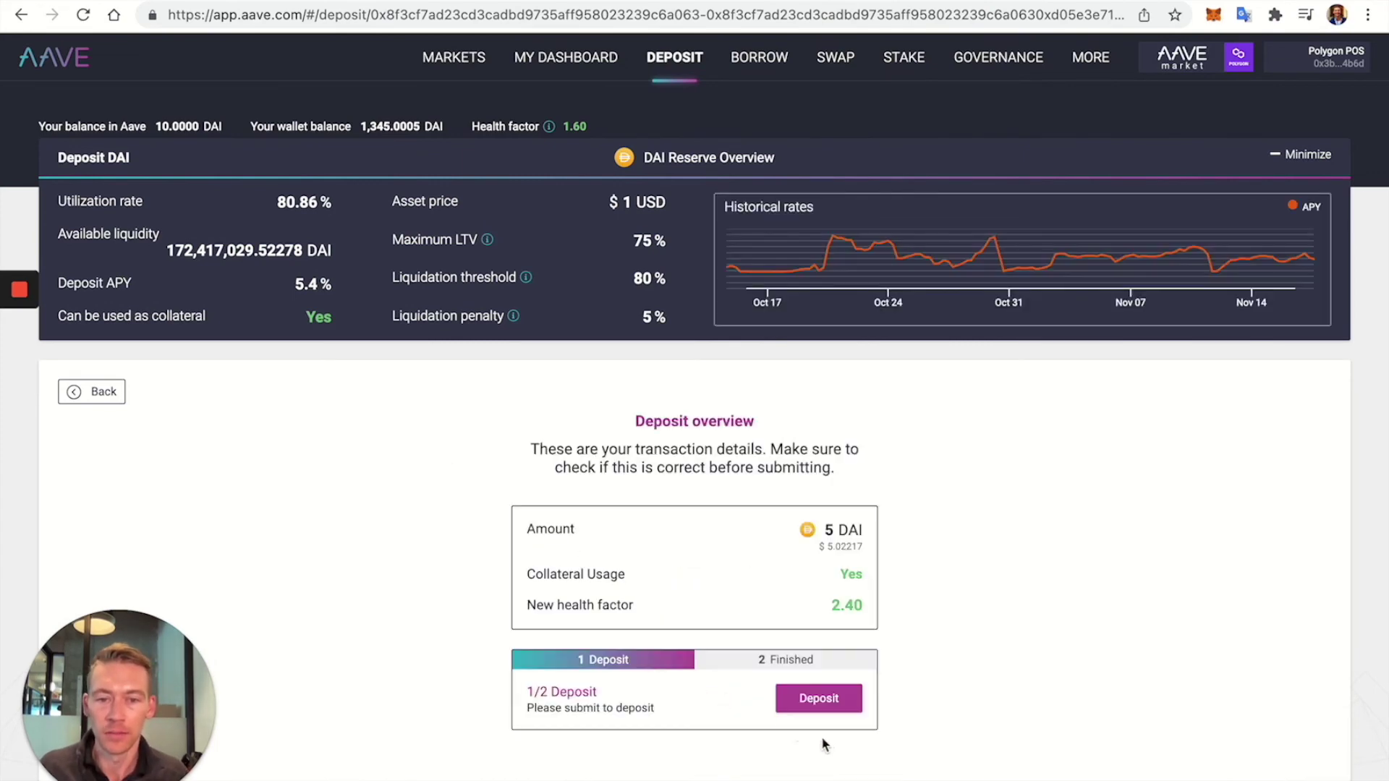
left_click(818, 709)
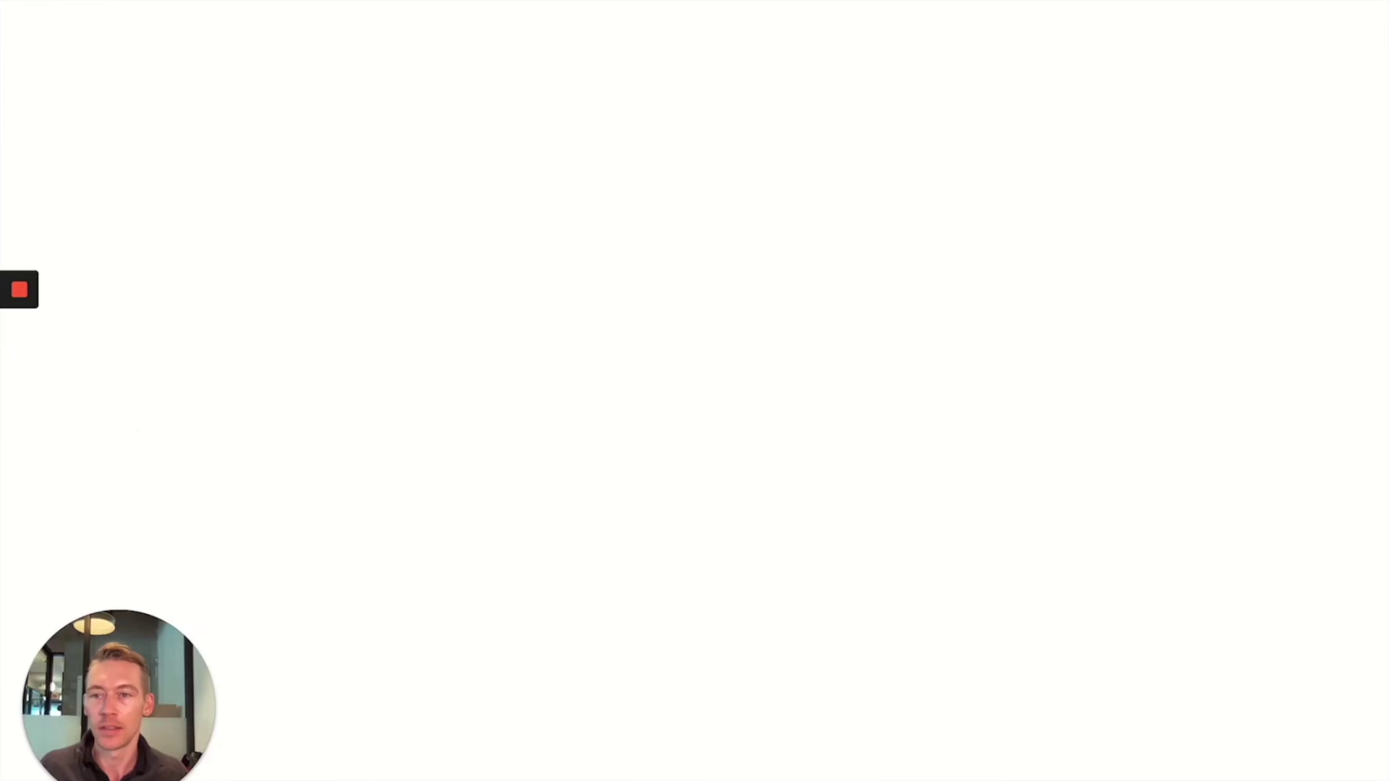
left_click(17, 378)
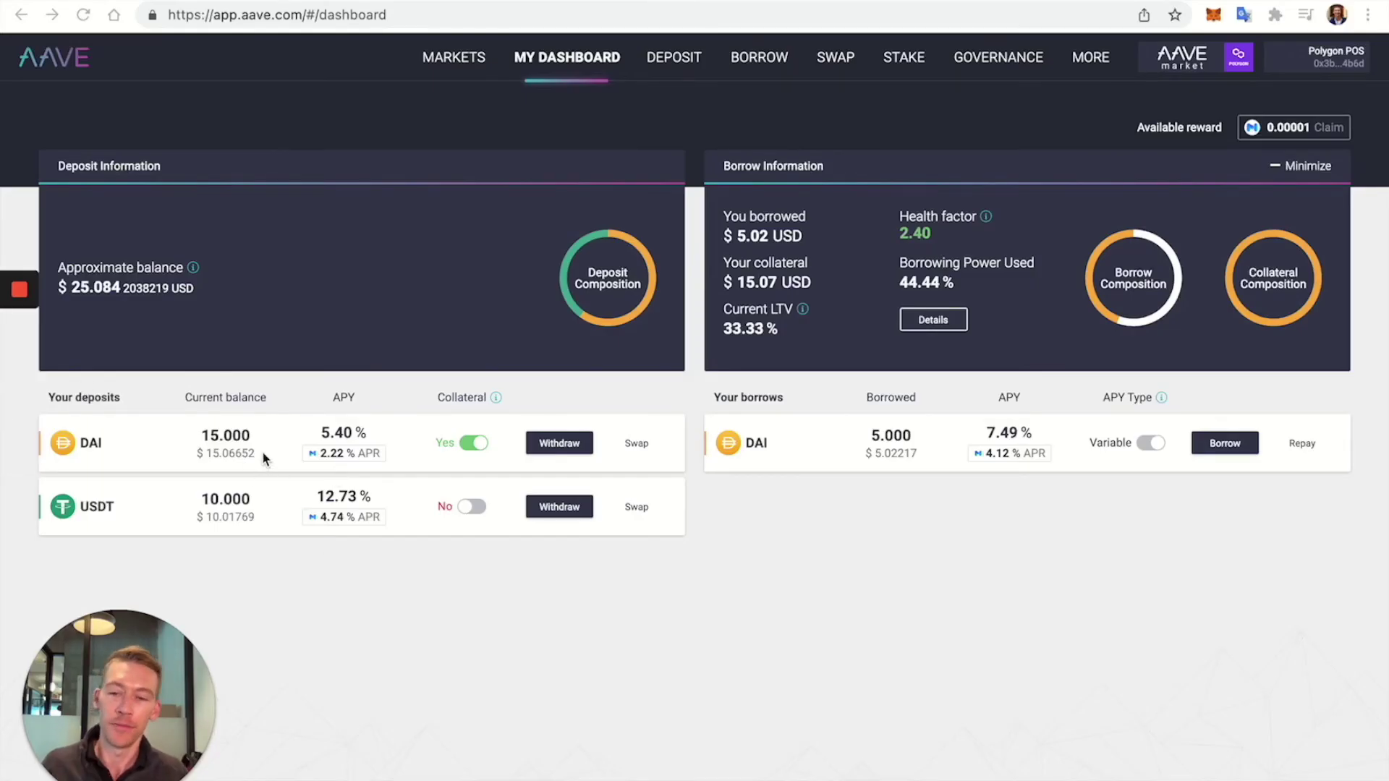
Open a further DAI loan and raise its risk level until the borrow amount is about 4.455 DAI.
left_click(749, 68)
left_click(443, 433)
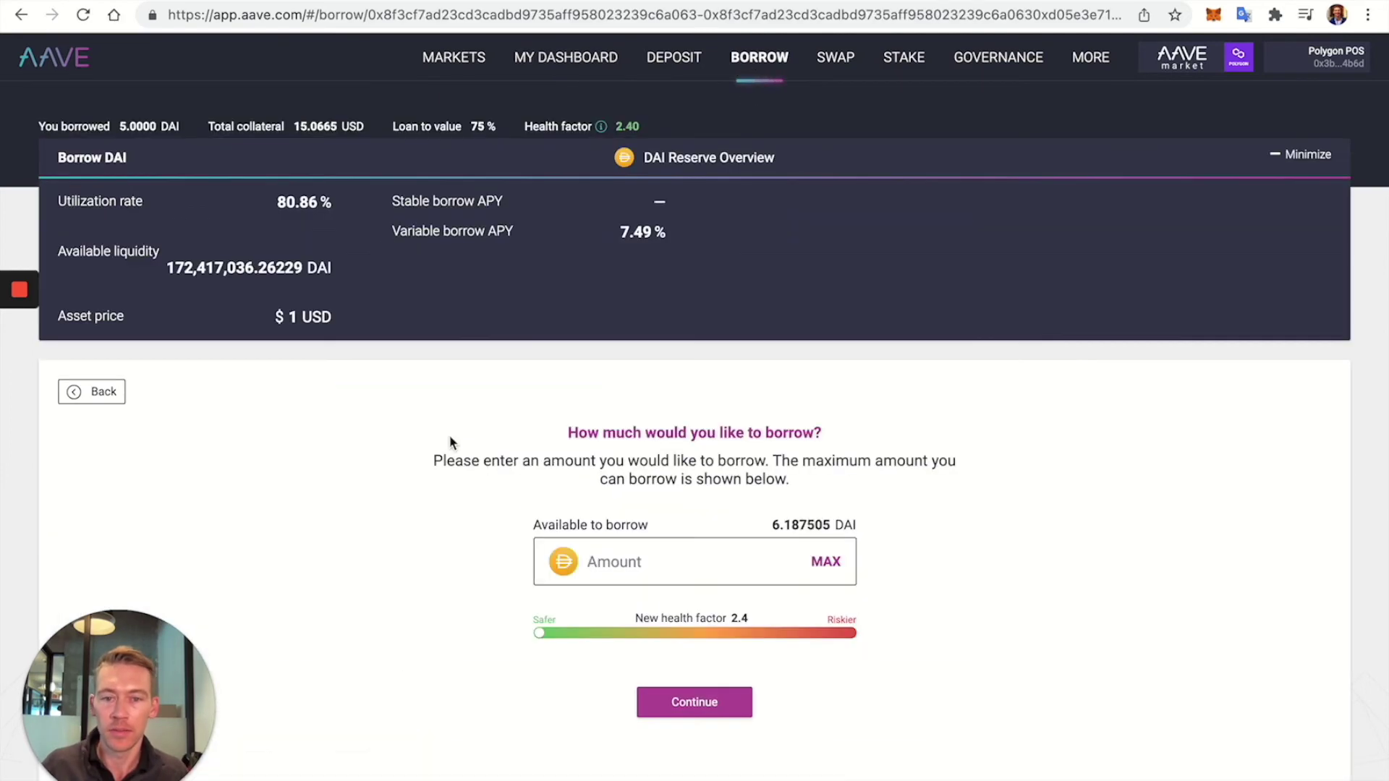
mouse_move(551, 639)
left_mouse_down()
mouse_move(783, 635)
mouse_move(761, 637)
left_mouse_up()
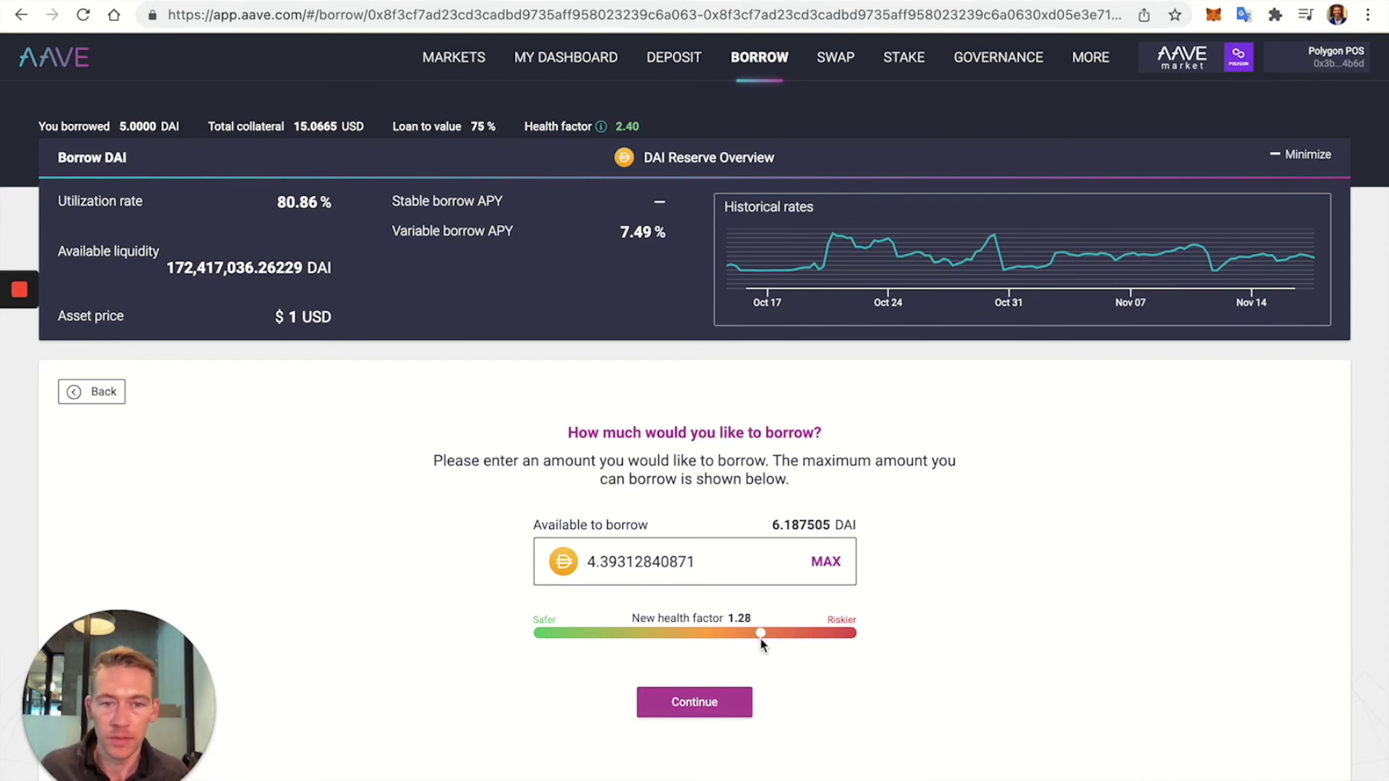
left_click_drag(761, 636, 763, 637)
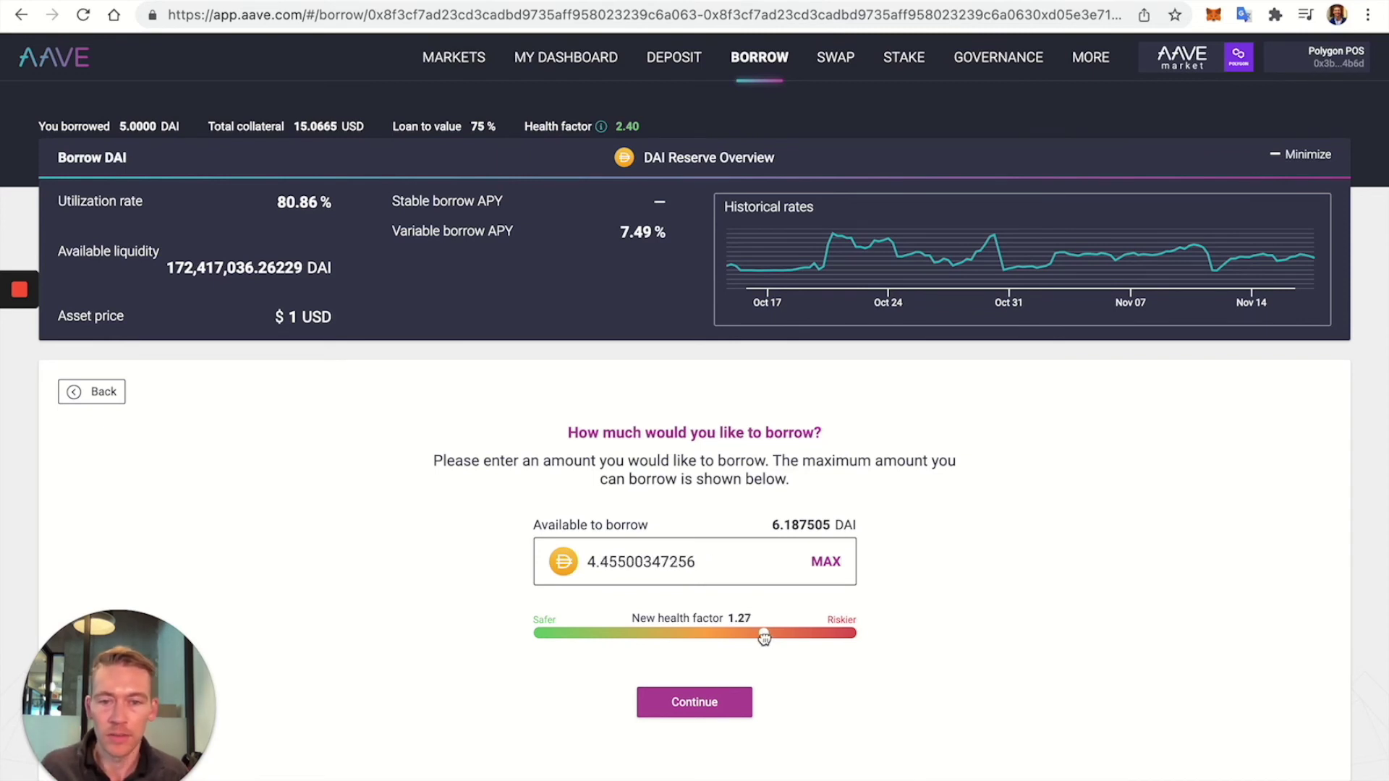
Select the variable APY for the additional DAI loan and submit the borrow transaction.
left_click(703, 716)
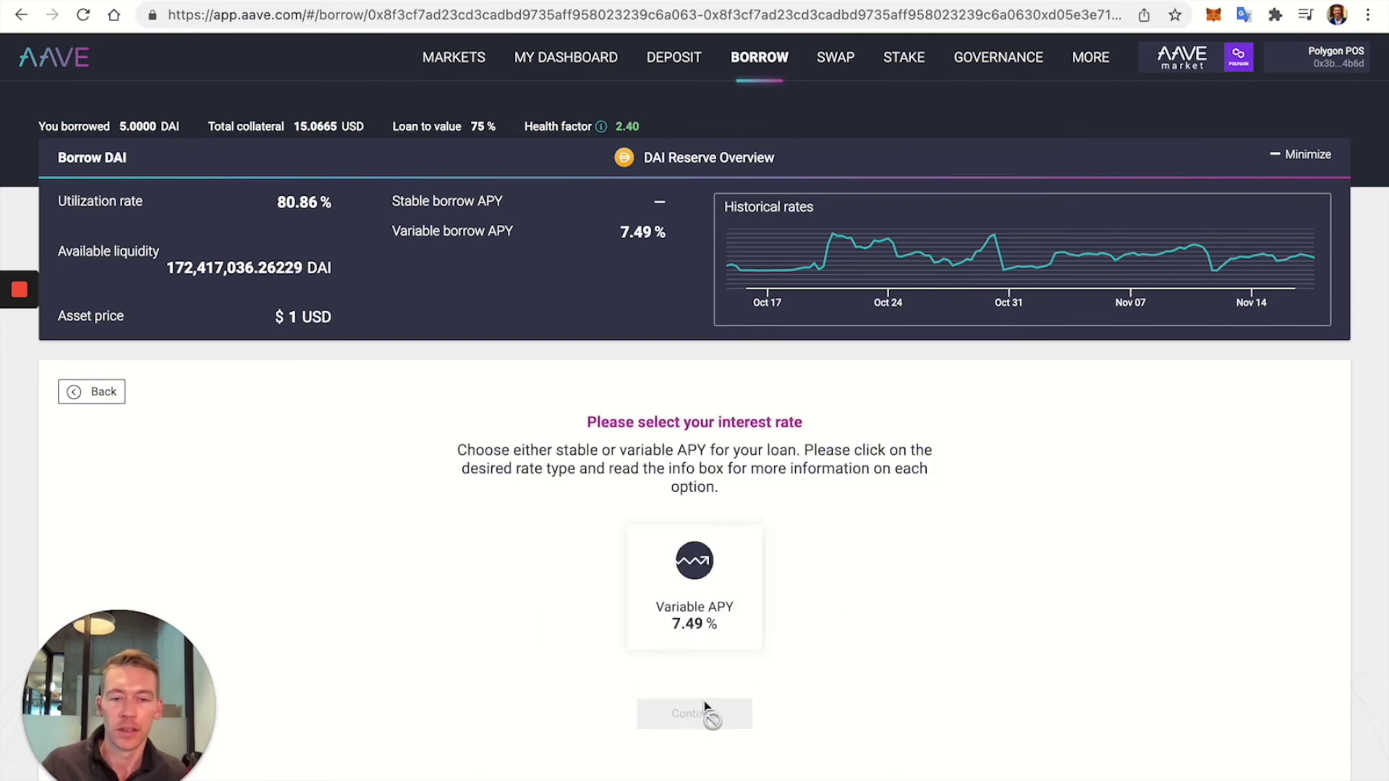
left_click(696, 641)
left_click(703, 716)
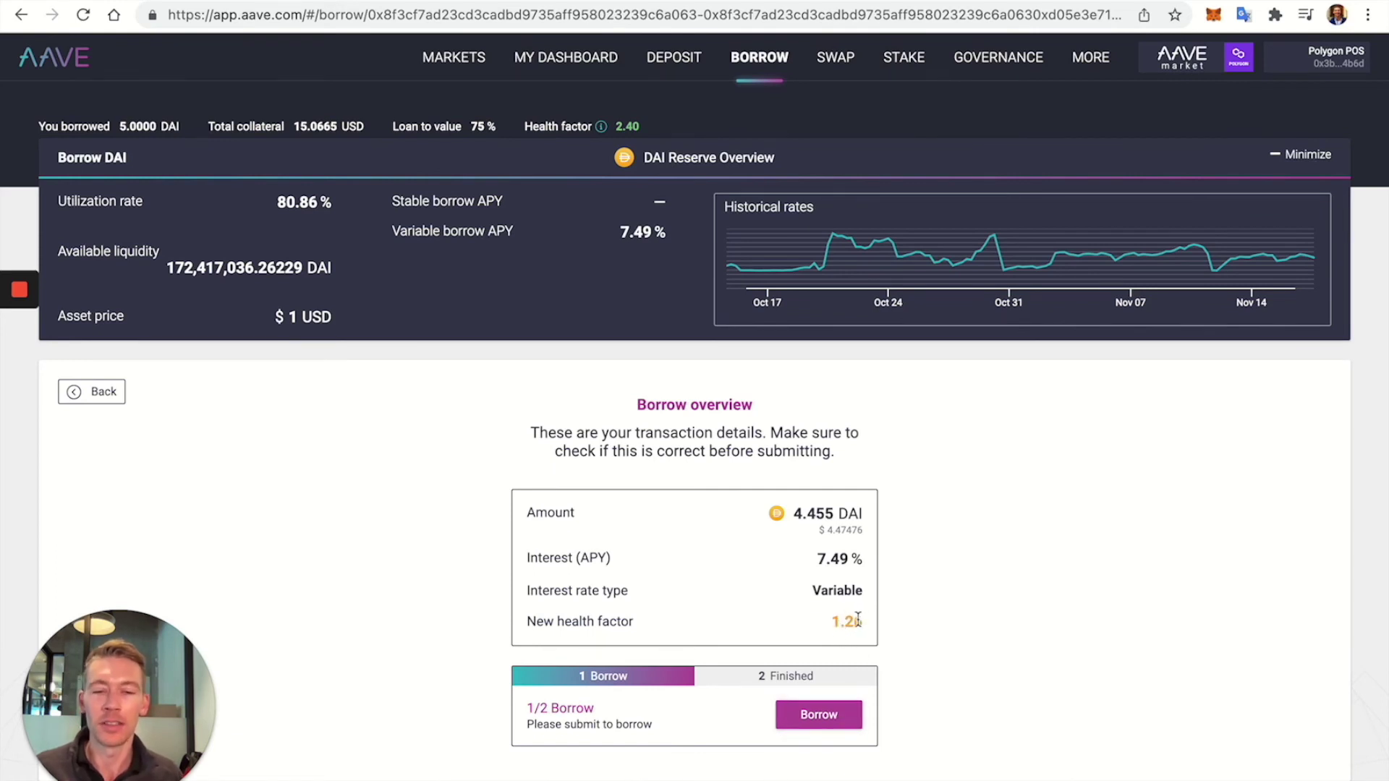
left_click(801, 716)
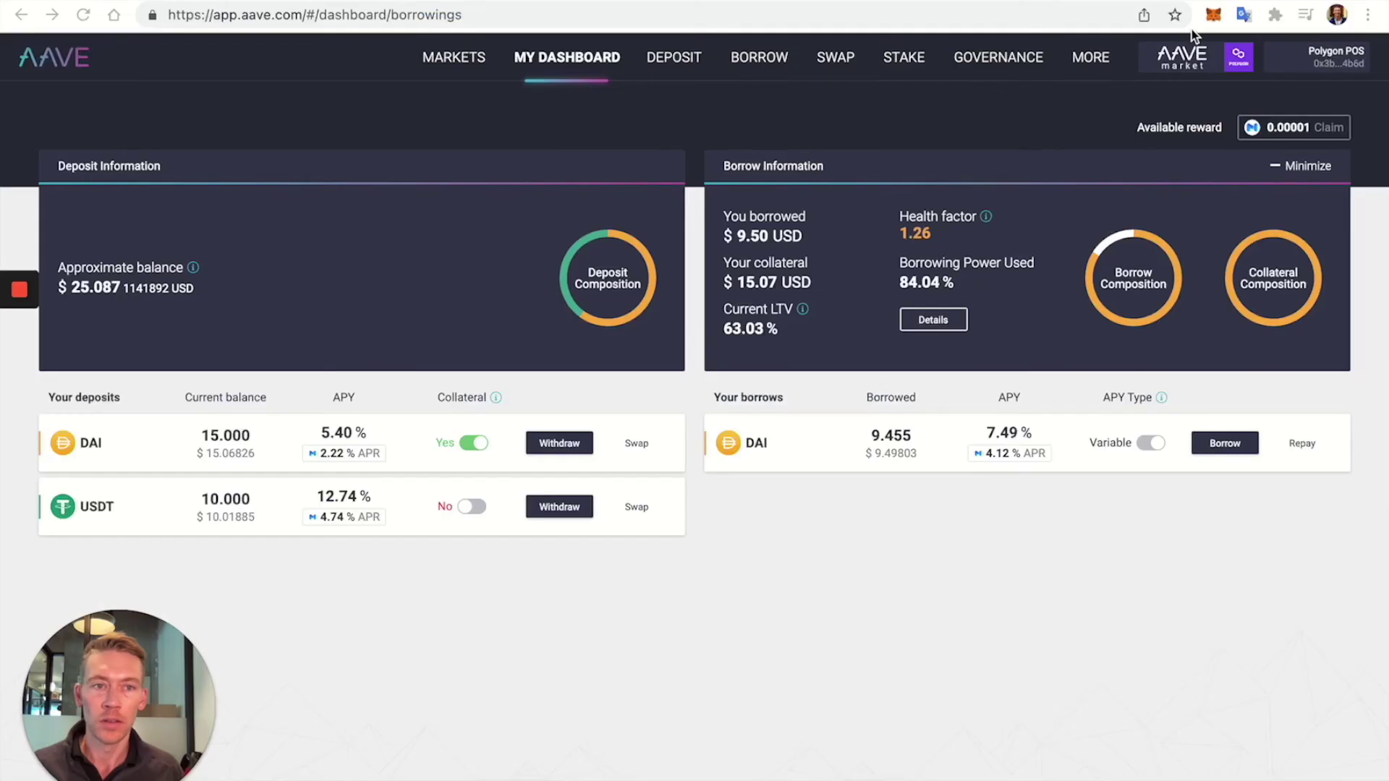
Check the wallet's DAI balance after the second loan and close the wallet.
left_click(1213, 14)
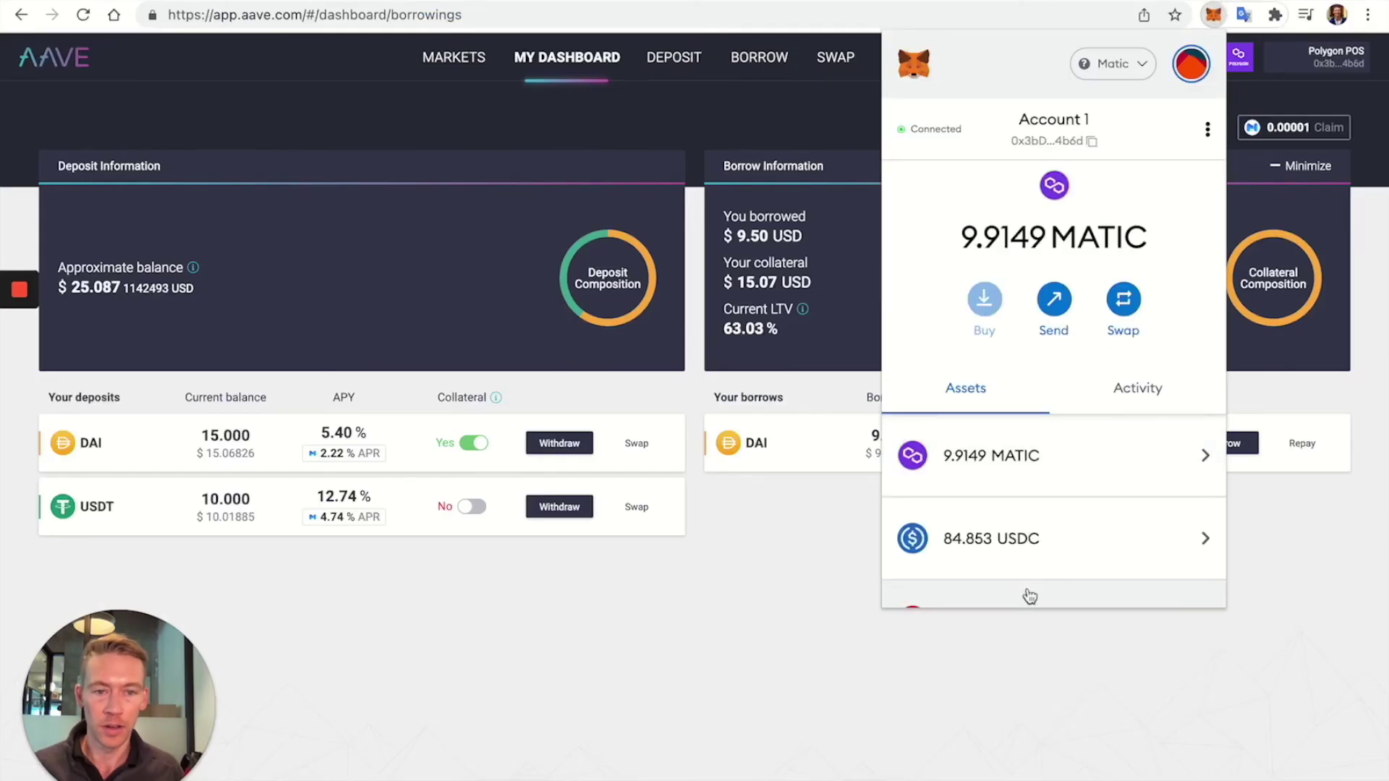
scroll(976, 538, "down", 3)
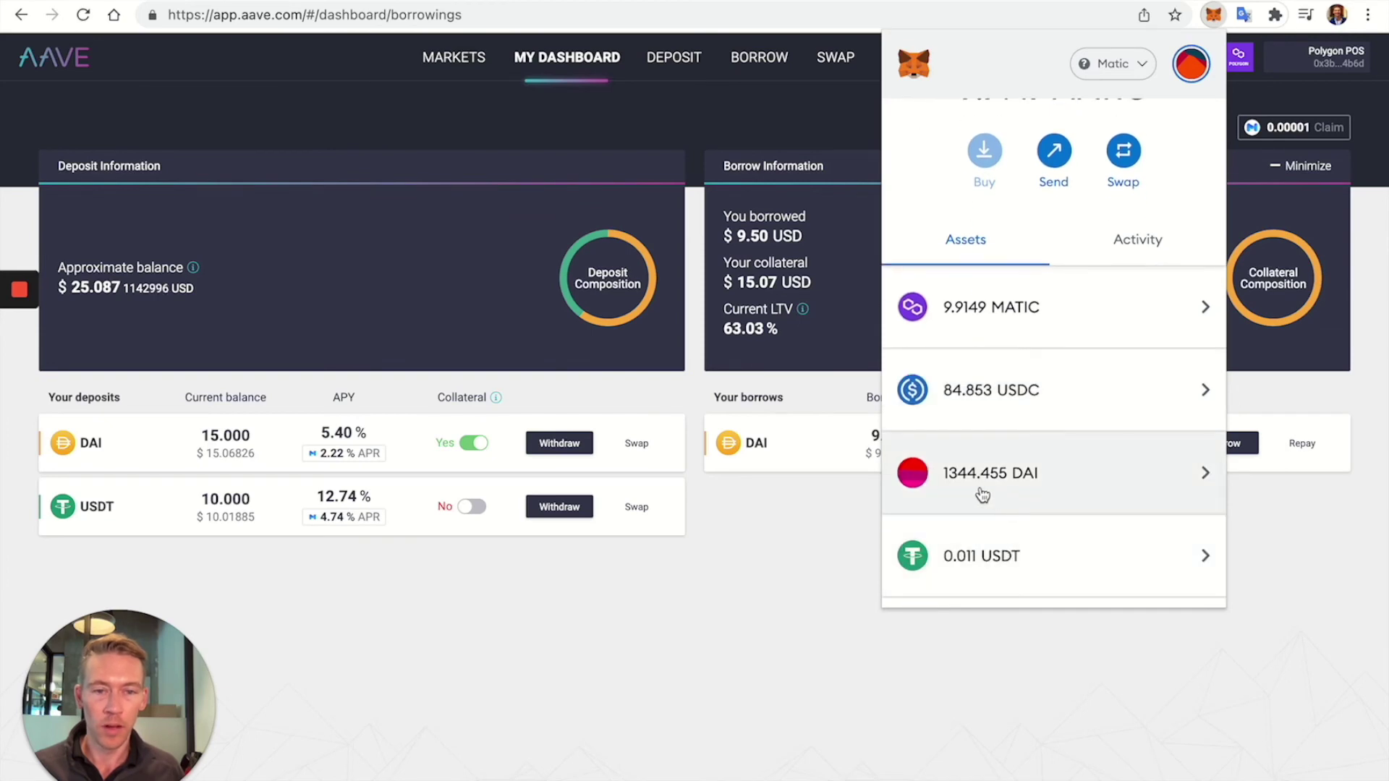
left_click(757, 585)
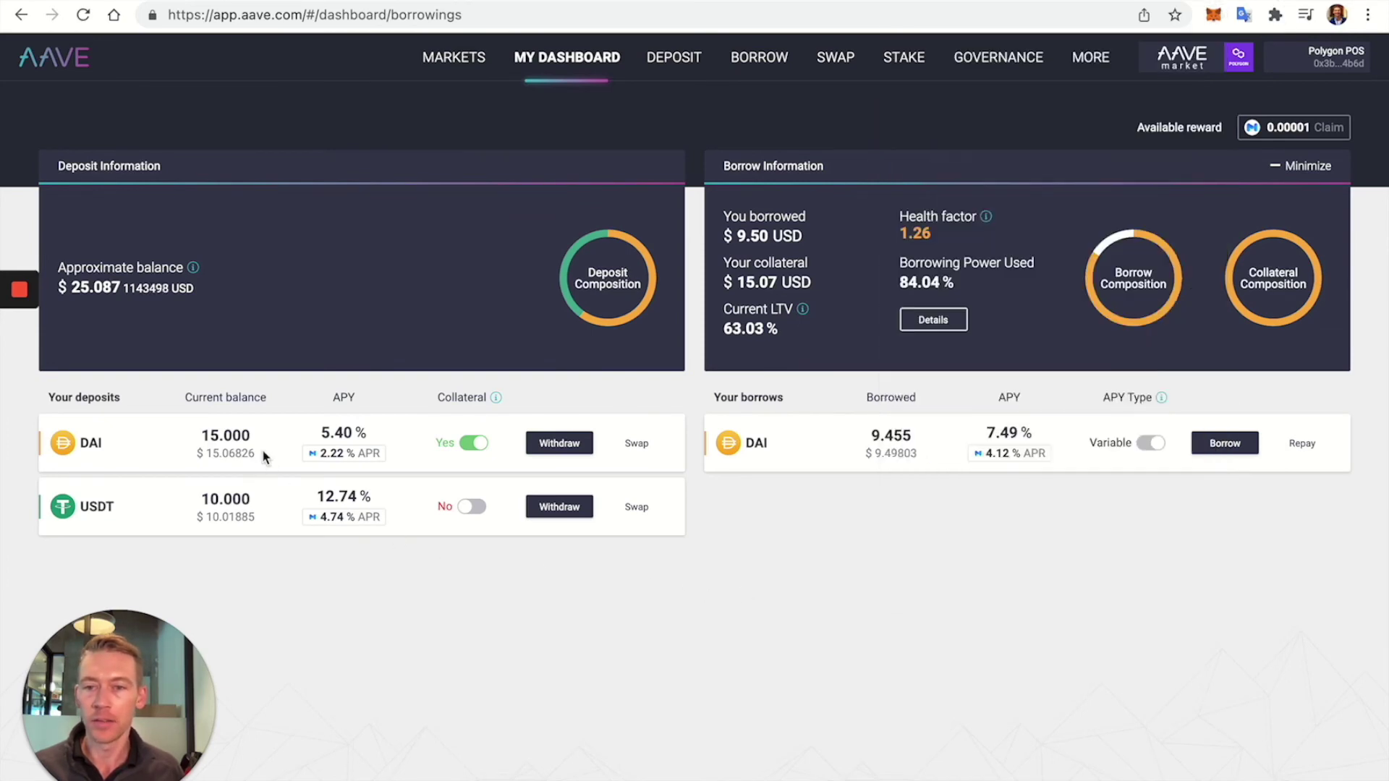
Deposit 4.45 DAI into Aave and confirm the transaction in the wallet.
left_click(665, 69)
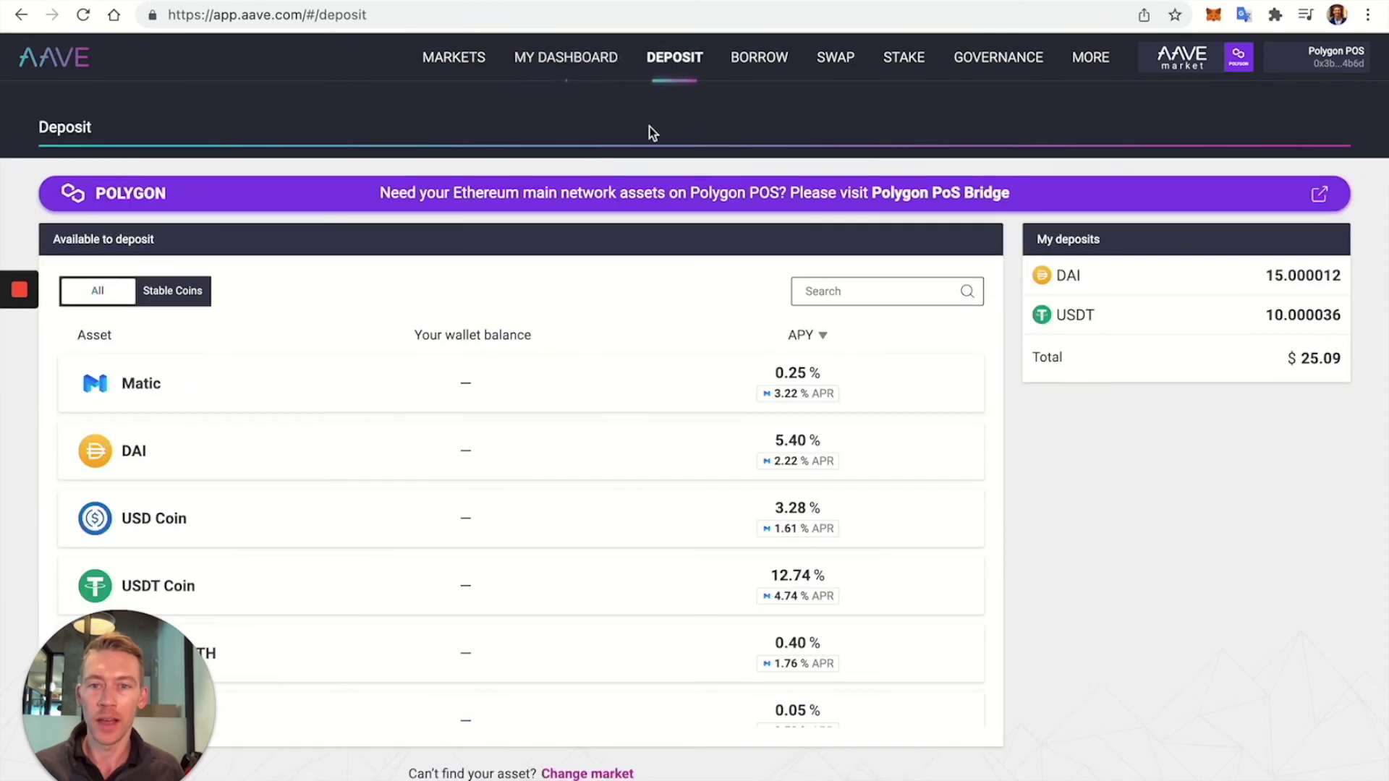
left_click(599, 394)
left_click(622, 592)
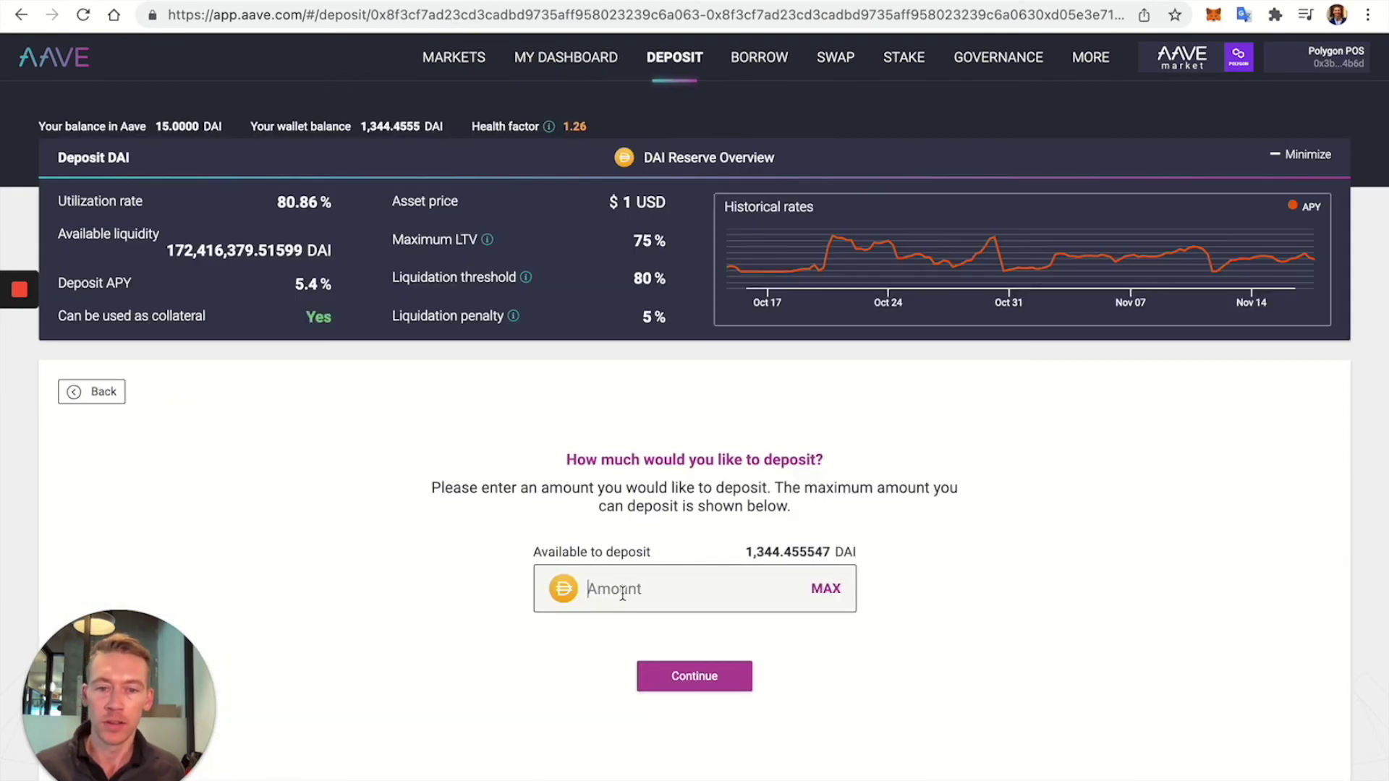
type("4.45")
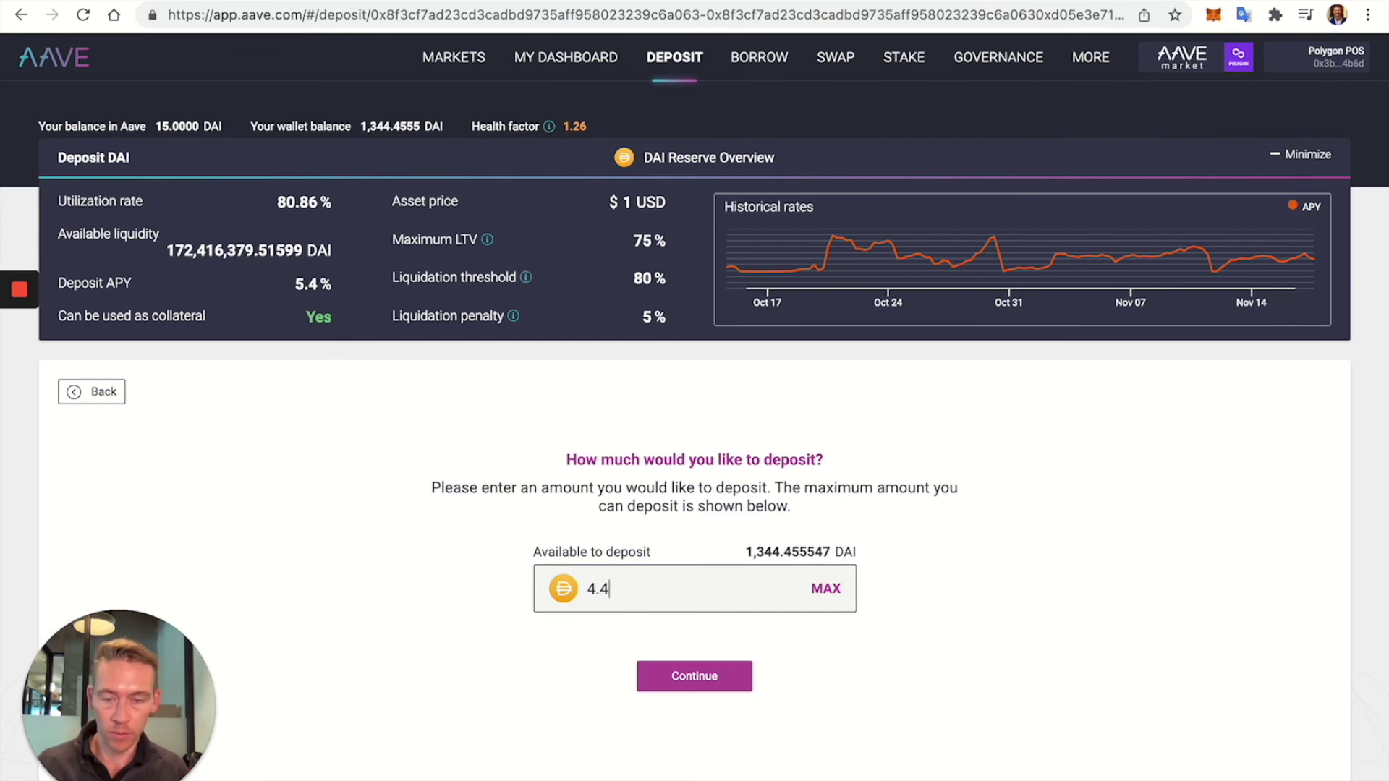
left_click(679, 685)
left_click(834, 705)
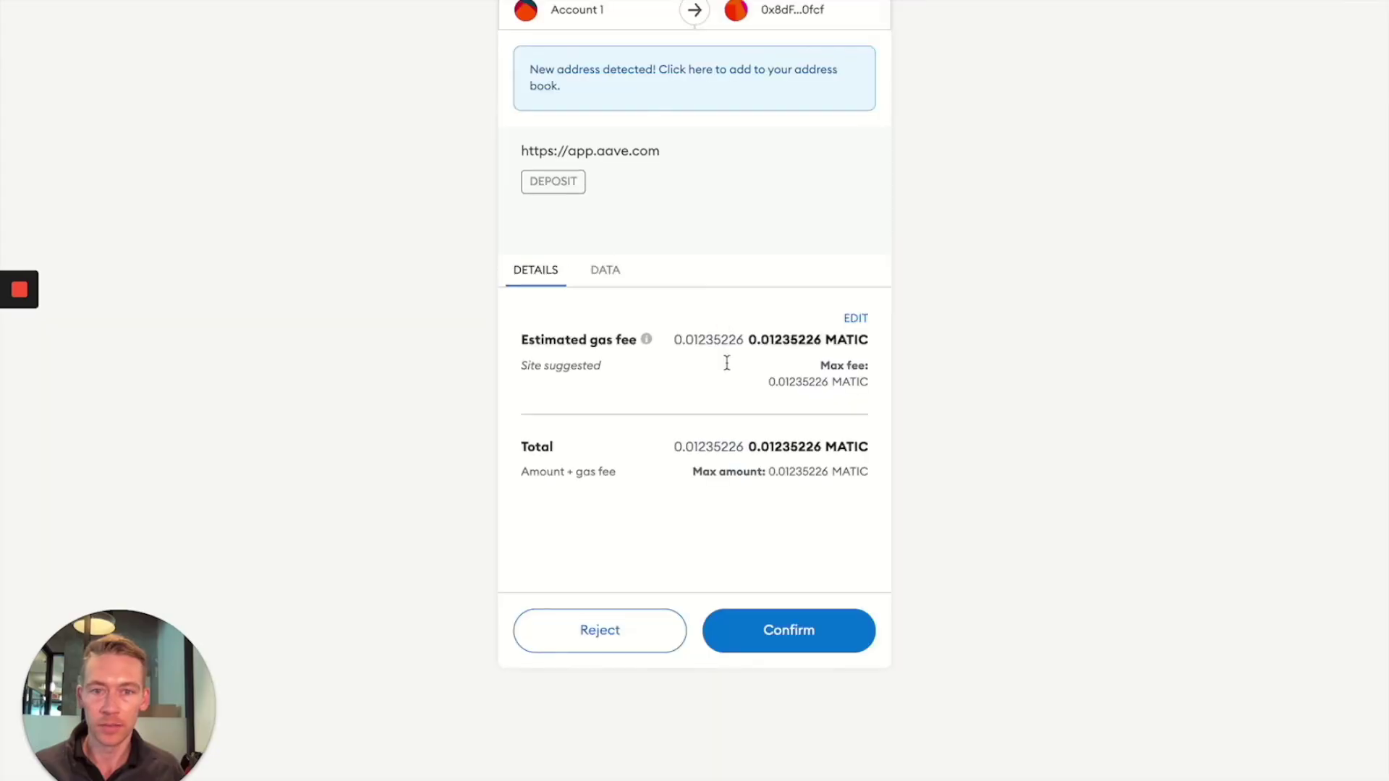
left_click(800, 629)
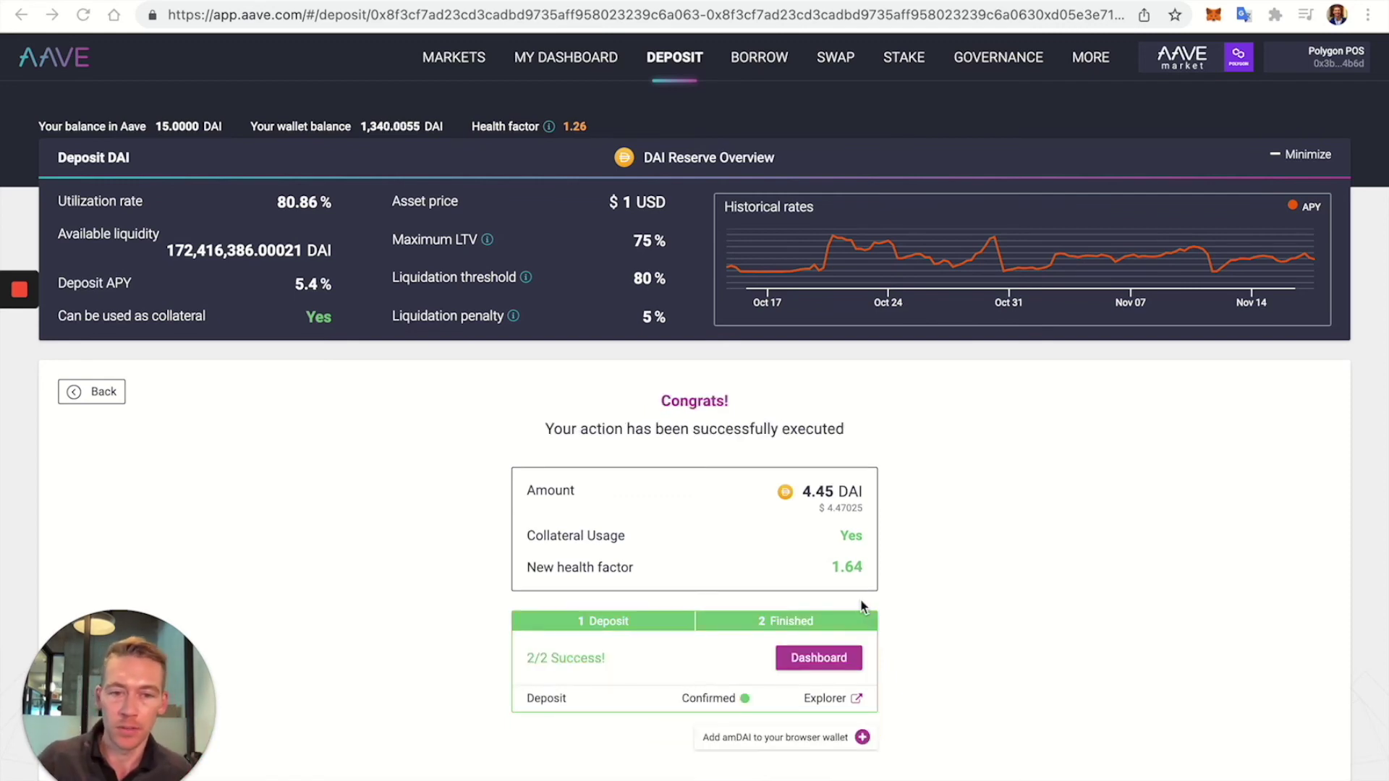
Return to the dashboard, refresh it, and check the updated DAI deposit, health factor and WMATIC reward APR.
left_click(815, 666)
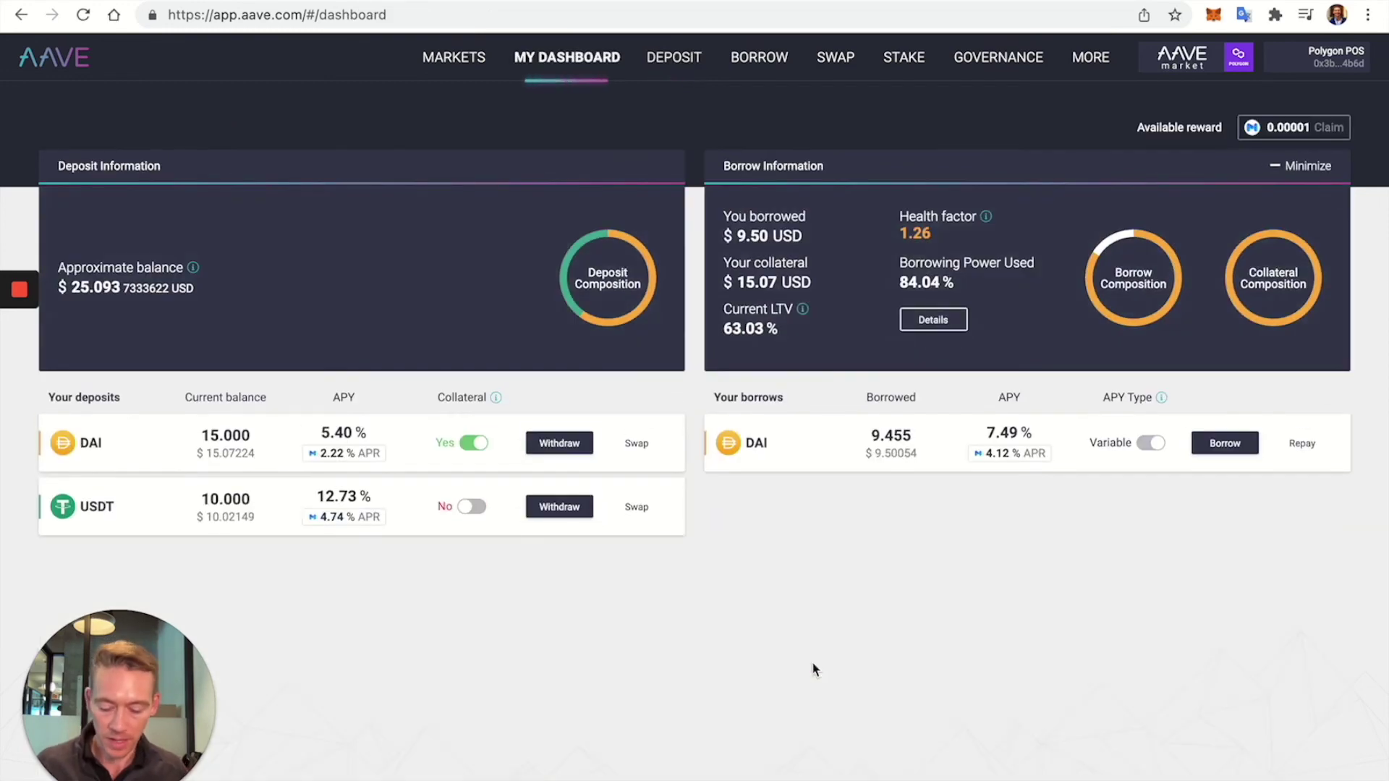
key("super+r")
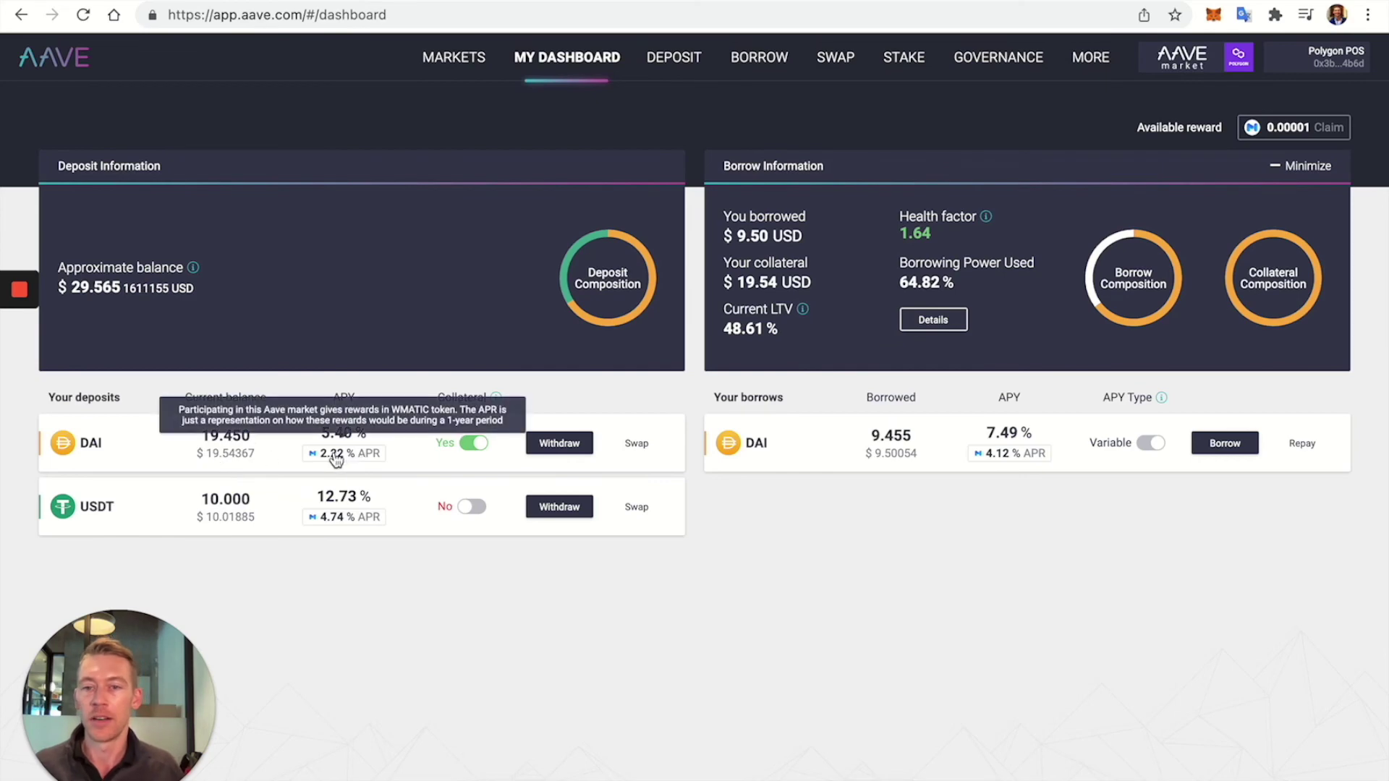
mouse_move(333, 452)
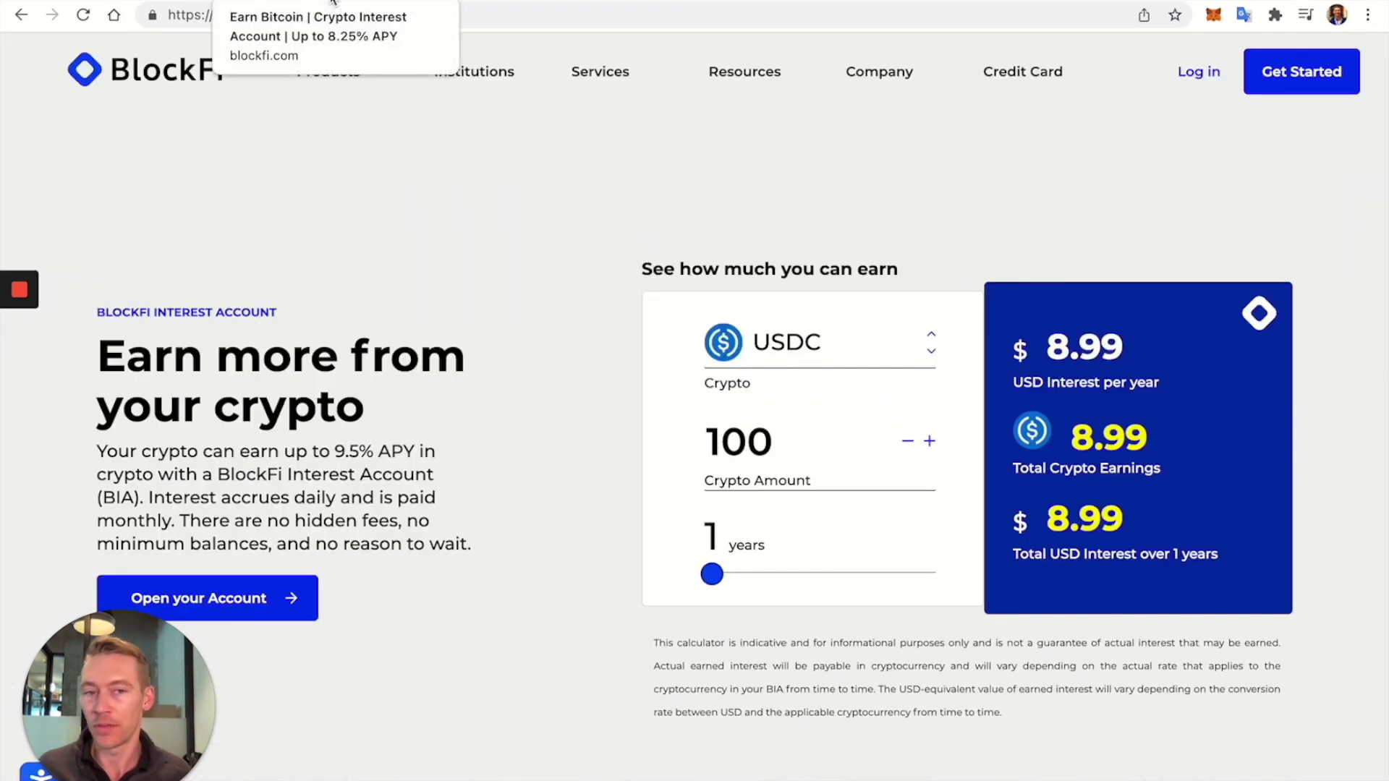
Switch to the Celsius rewards page and compare the stablecoin reward rates using the International Rates view.
left_click(723, 0)
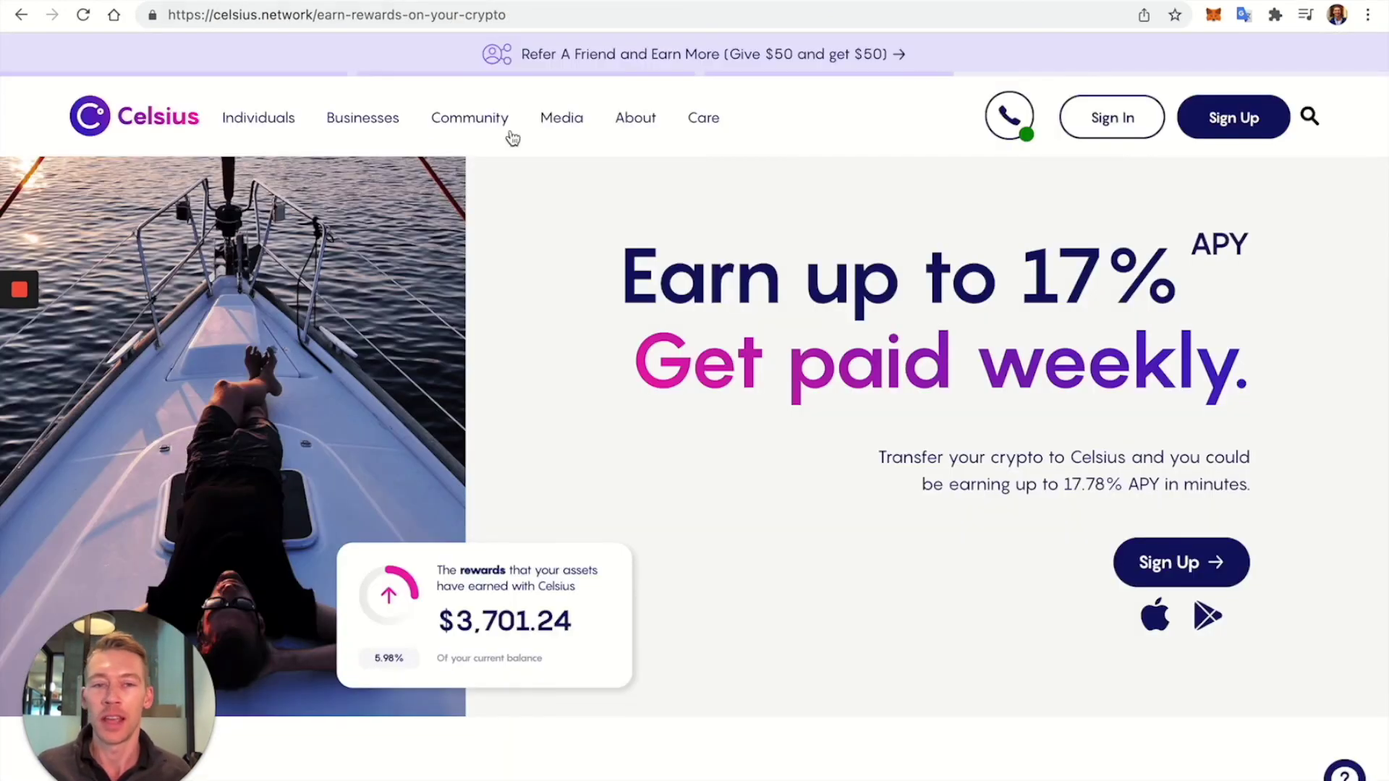
mouse_move(258, 122)
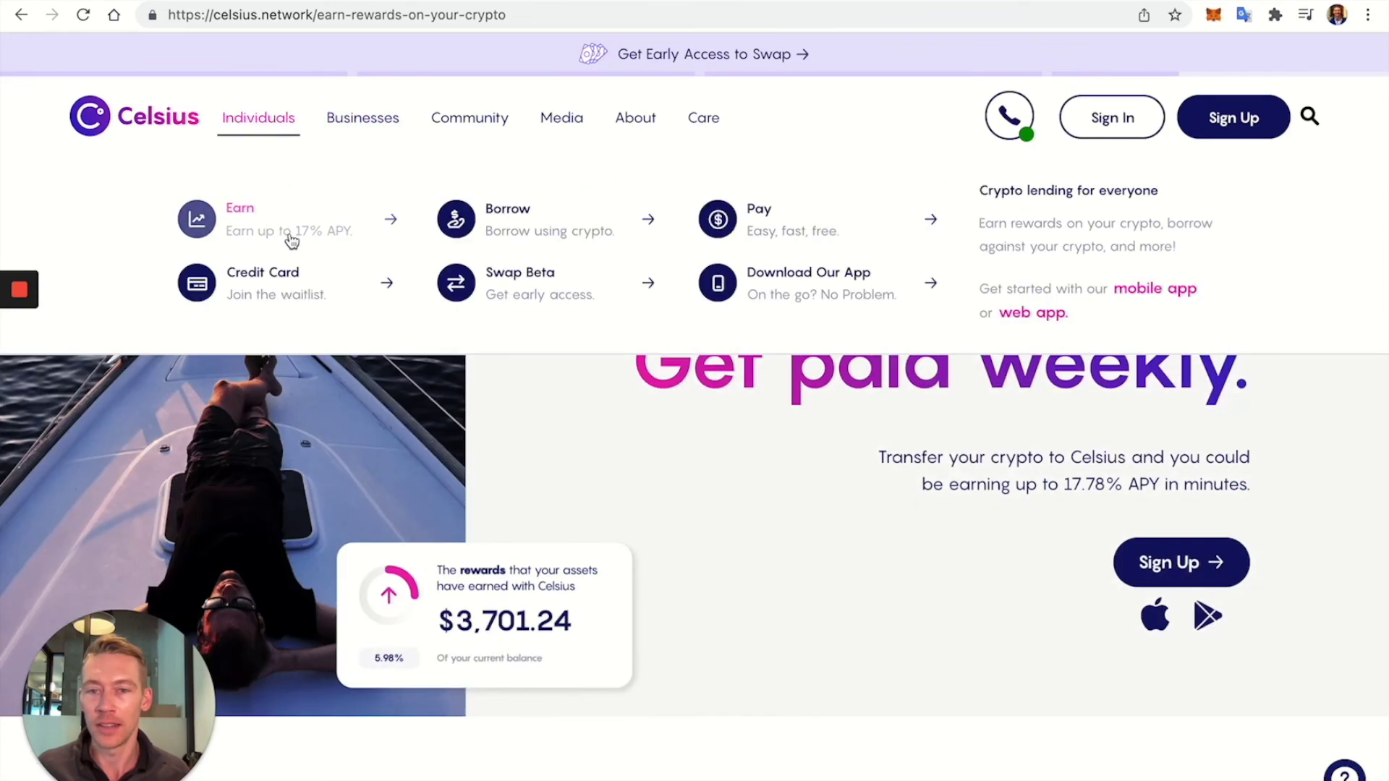
scroll(556, 441, "down", 8)
scroll(636, 434, "down", 5)
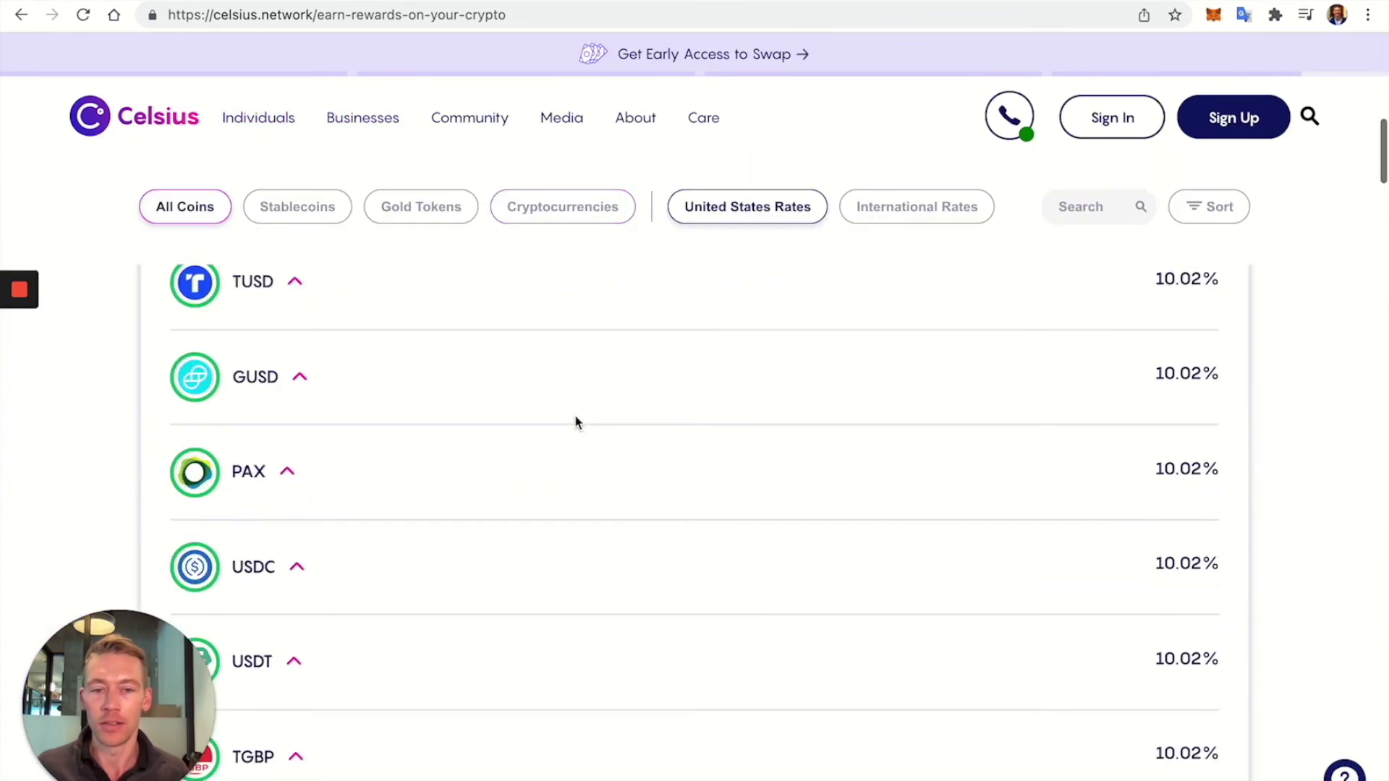
scroll(887, 384, "up", 3)
left_click(896, 208)
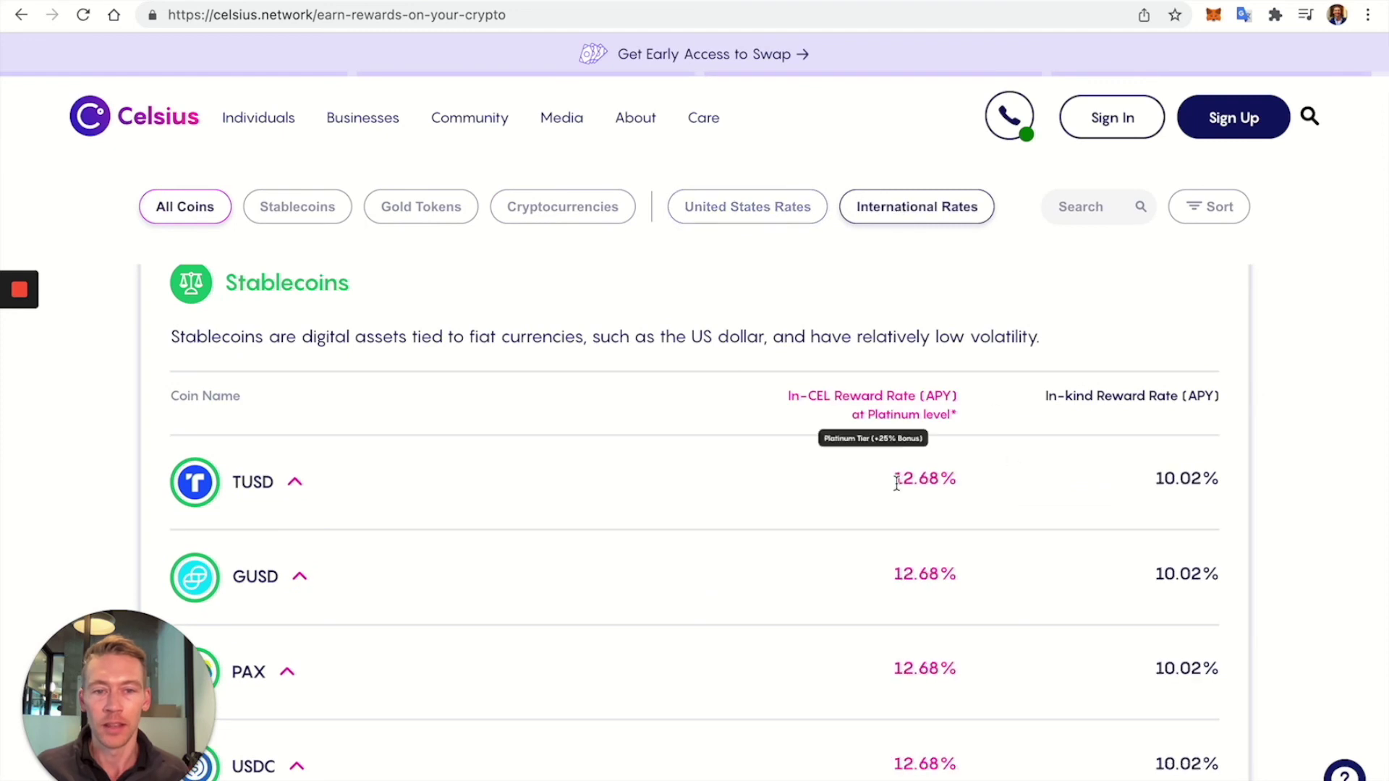
mouse_move(897, 479)
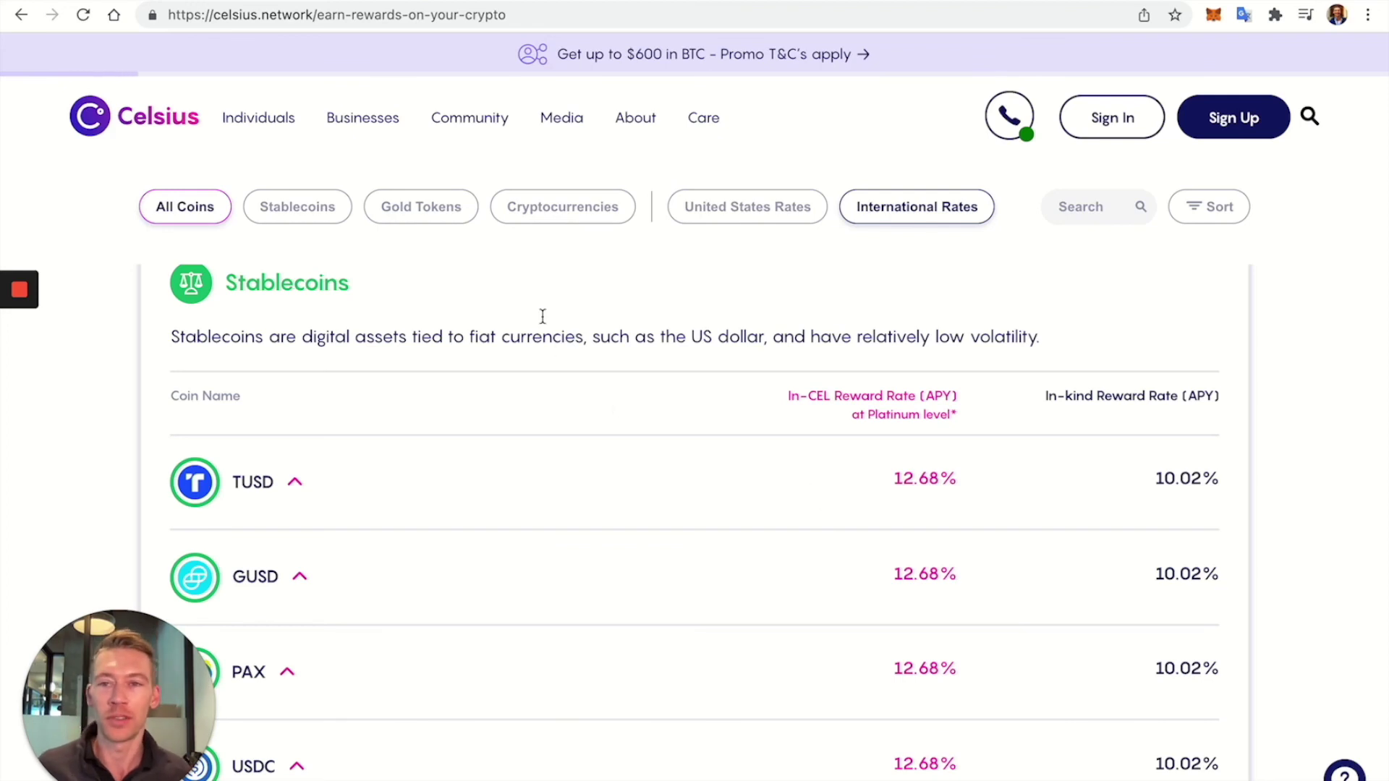
Switch to the Aave homepage and view its introduction to the liquidity protocol.
mouse_move(474, 133)
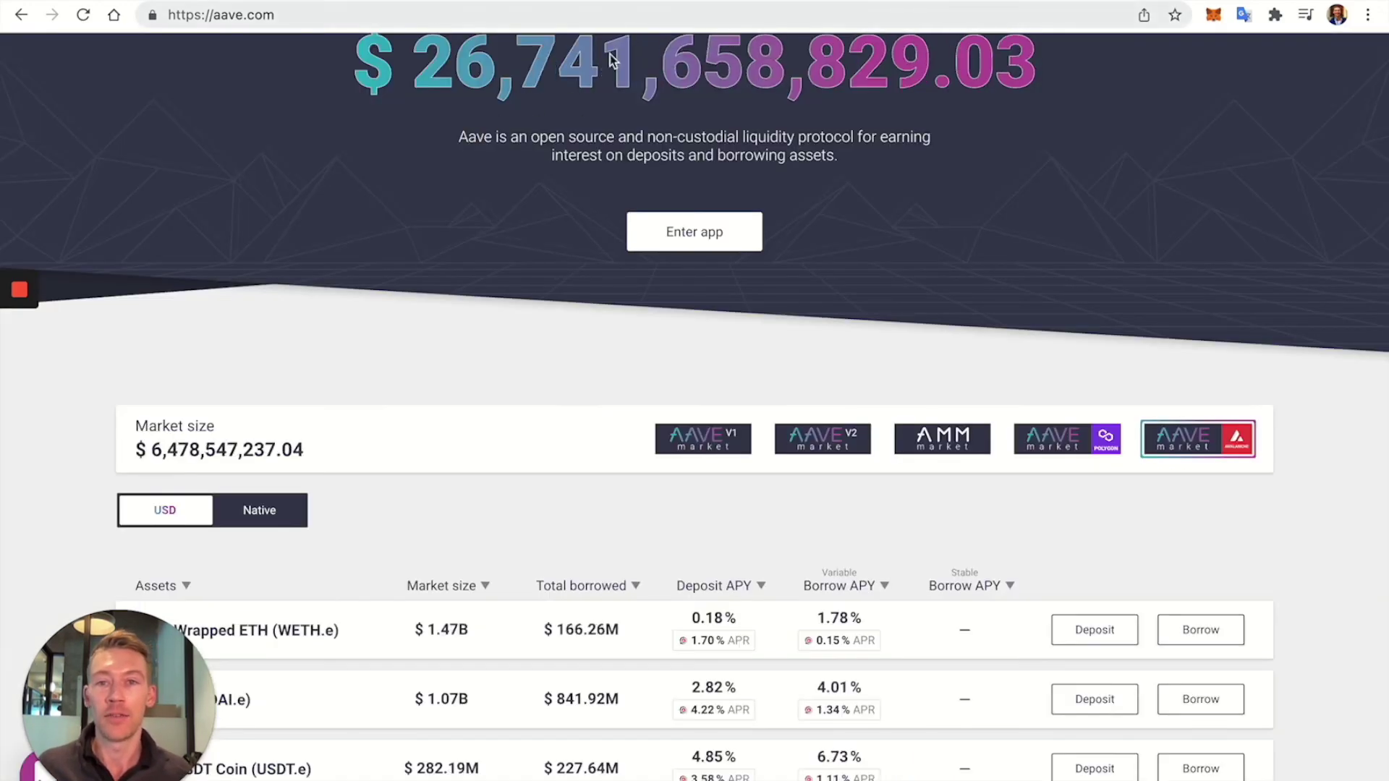
scroll(610, 54, "up", 3)
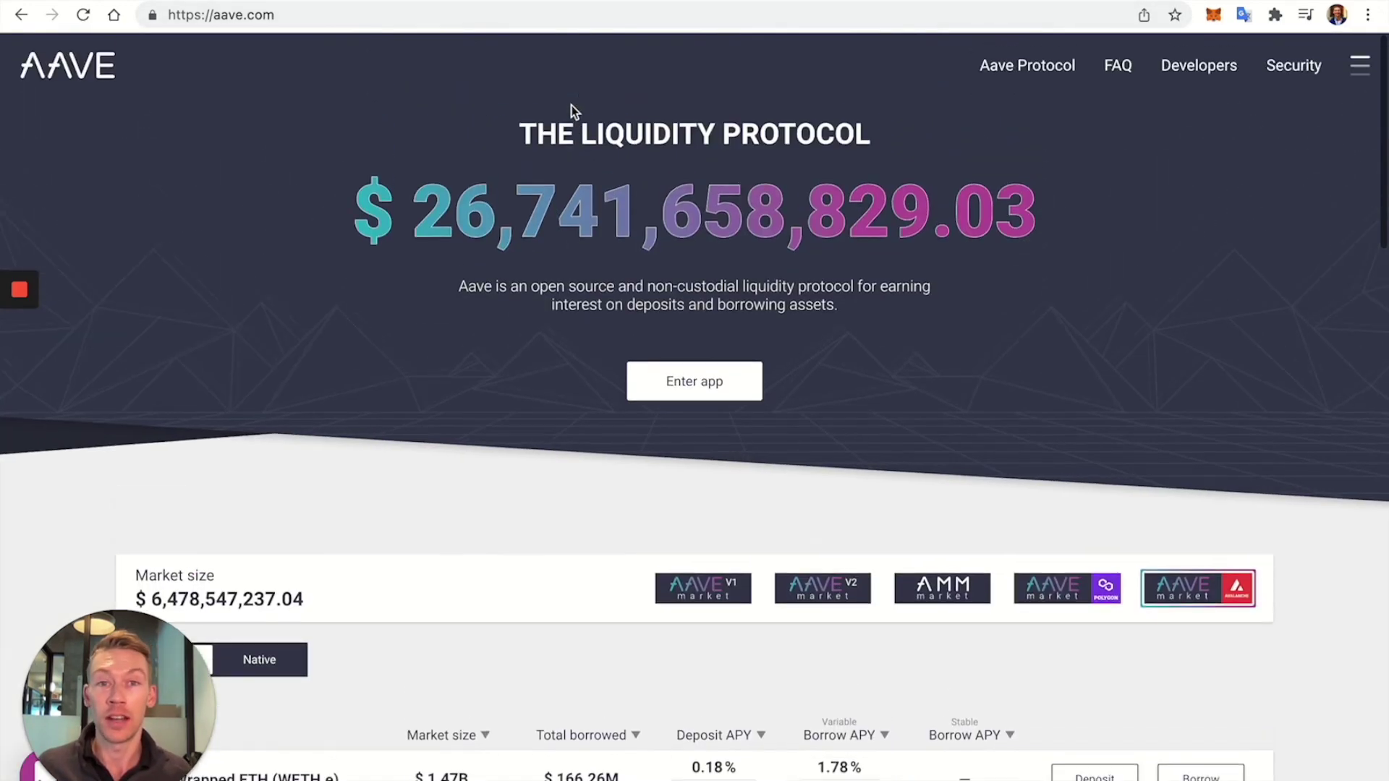